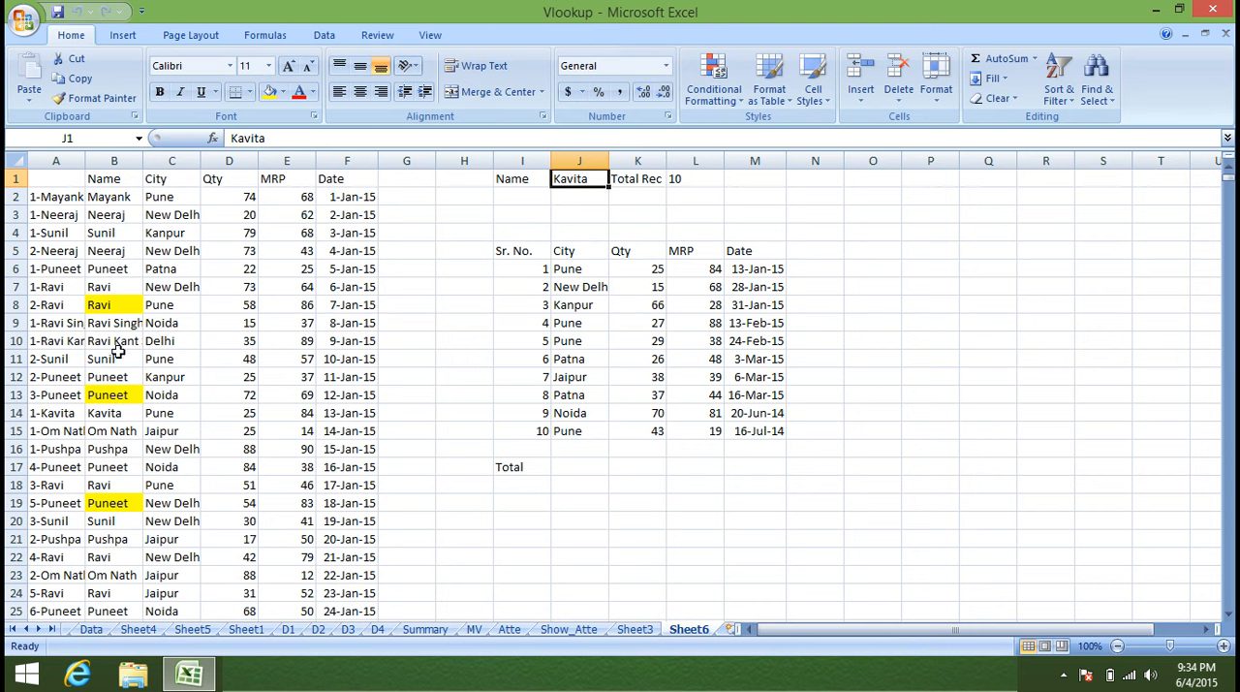
# Enter the same person's name as in J1 into cell I3.
pyautogui.moveTo(121, 414); pyautogui.dragTo(228, 415)
pyautogui.click(563, 194)
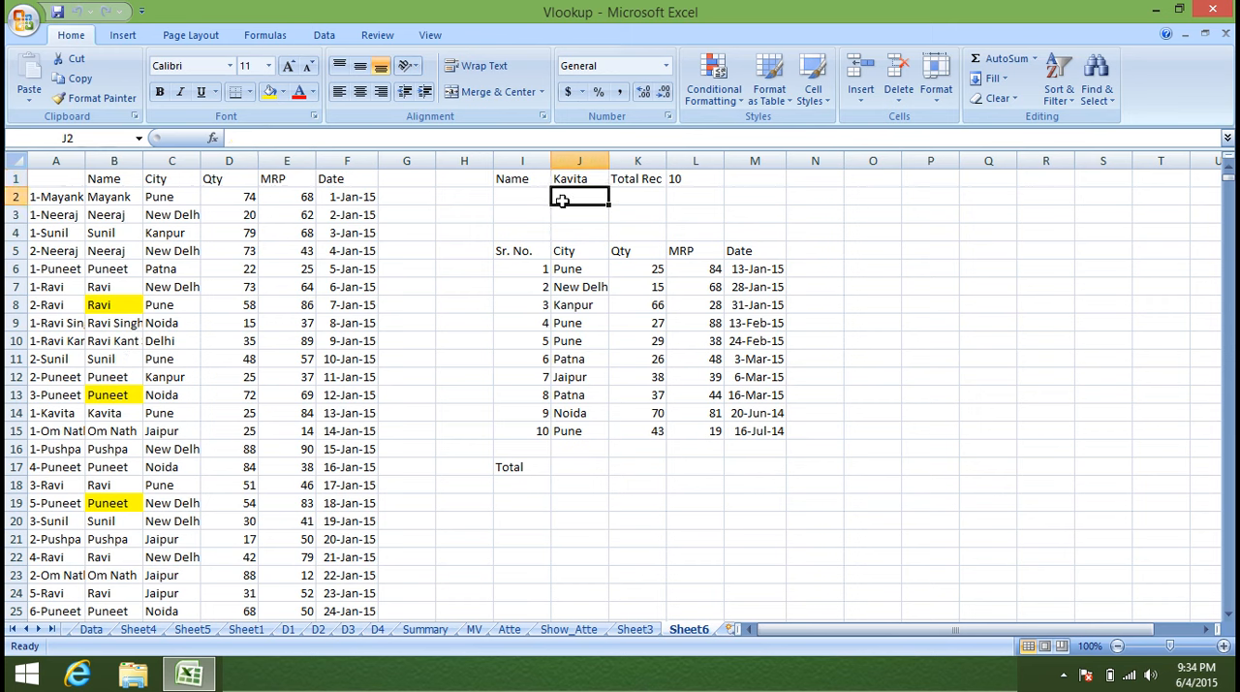
pyautogui.click(525, 216)
pyautogui.write('Kavita')
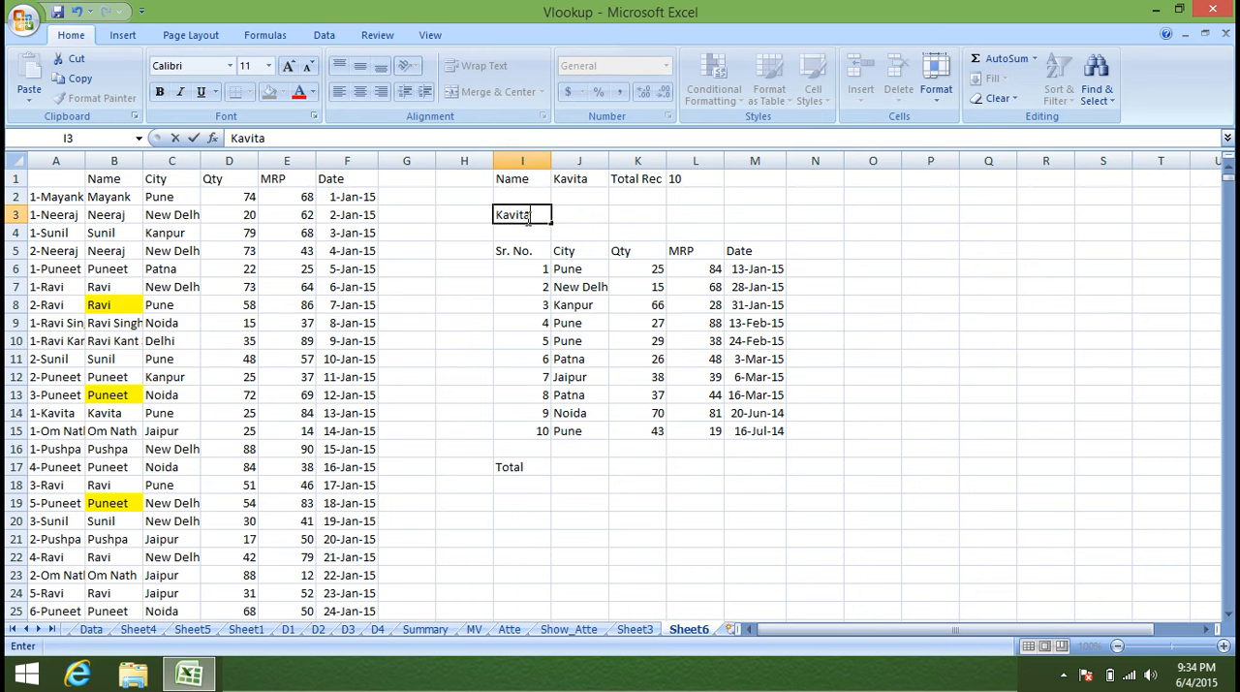
pyautogui.press('Tab')
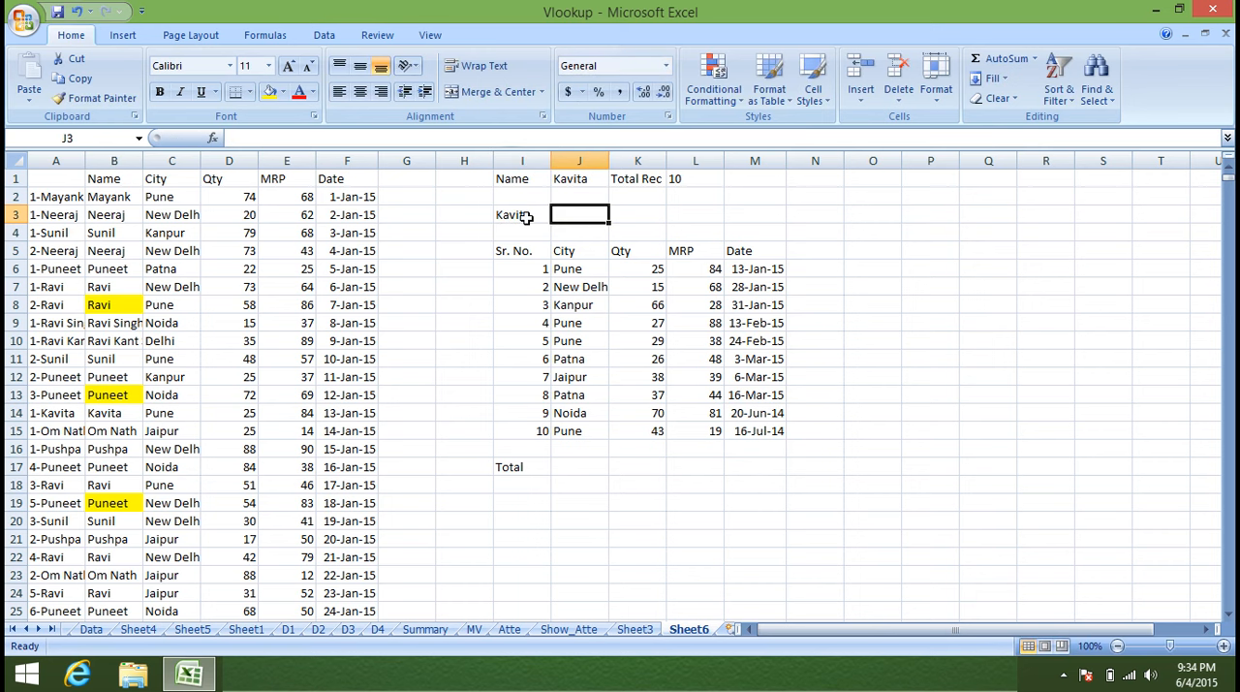
# Enter the formula =VLOOKUP(B:D,3,0) in cell J3.
pyautogui.write('=VLOOKUP(')
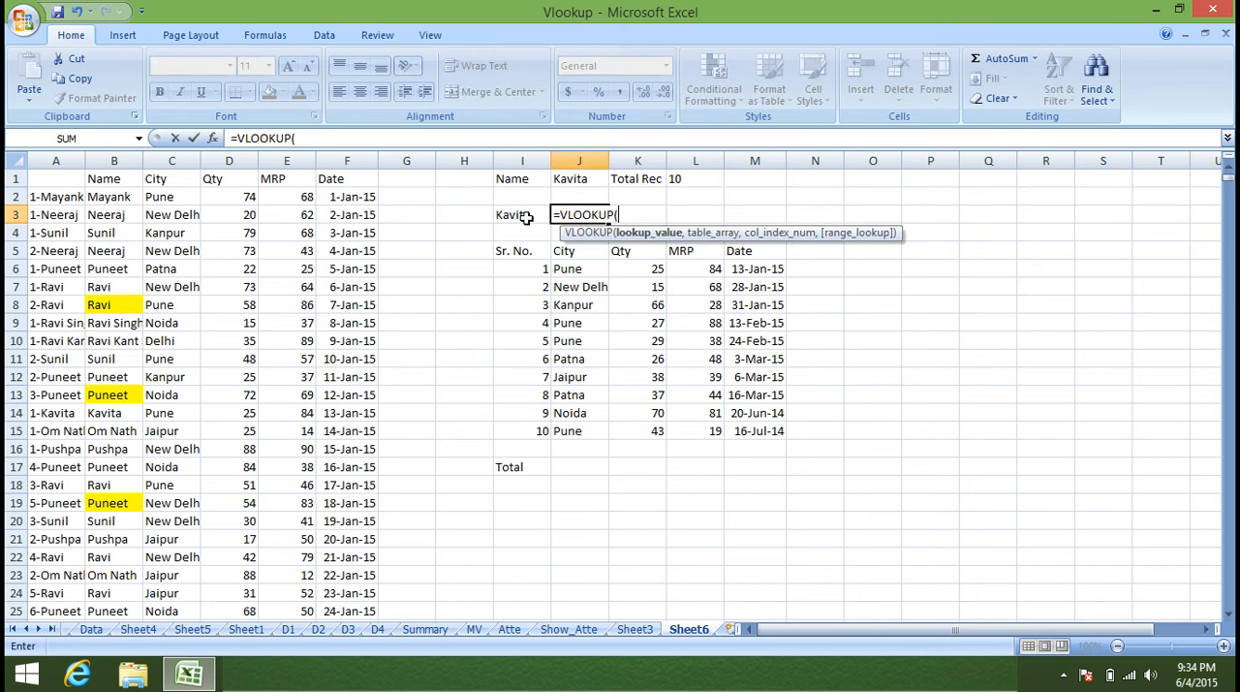
pyautogui.moveTo(112, 159); pyautogui.dragTo(218, 152)
pyautogui.write(',')
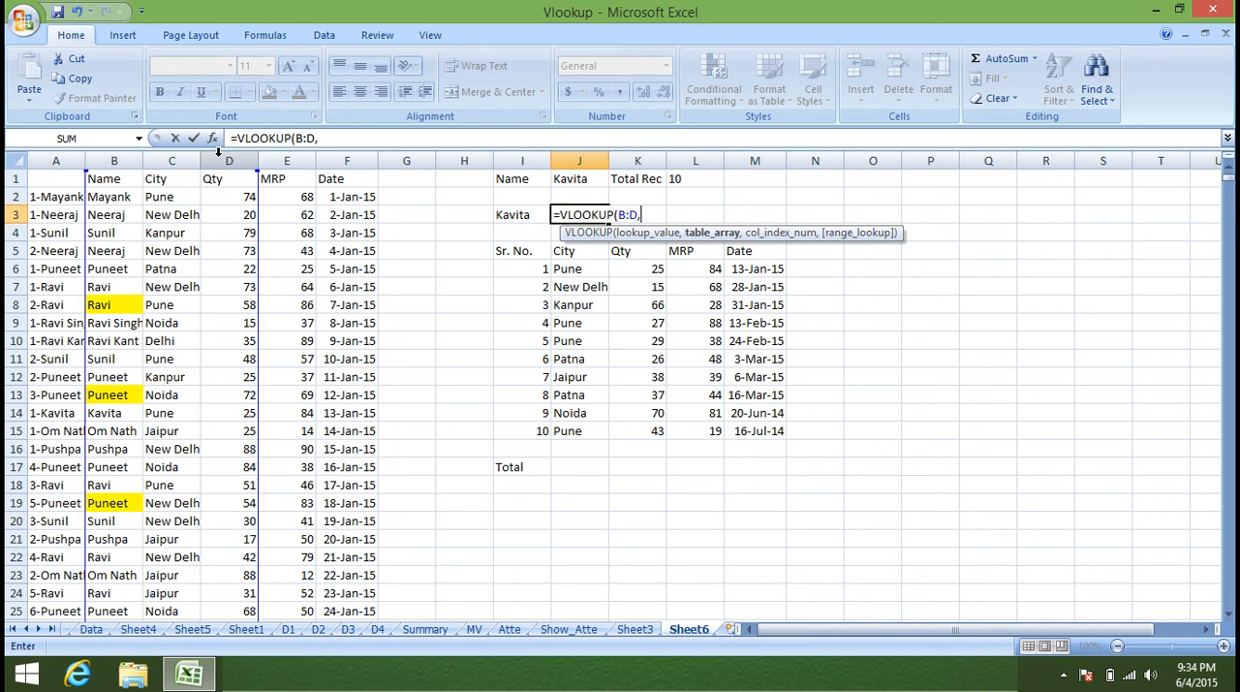
pyautogui.write('3,0')
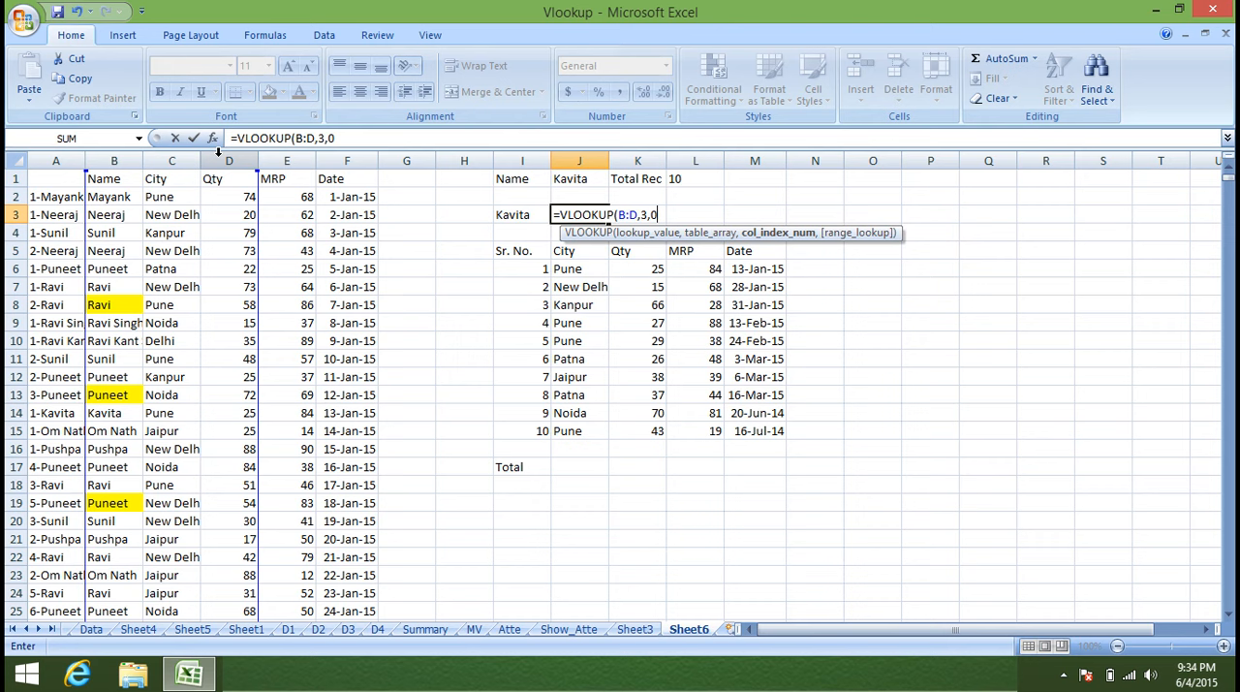
pyautogui.press('Return')
# Insert I3 as the lookup value so the formula in J3 reads =VLOOKUP(I3,B:D,3,0).
pyautogui.click(570, 213)
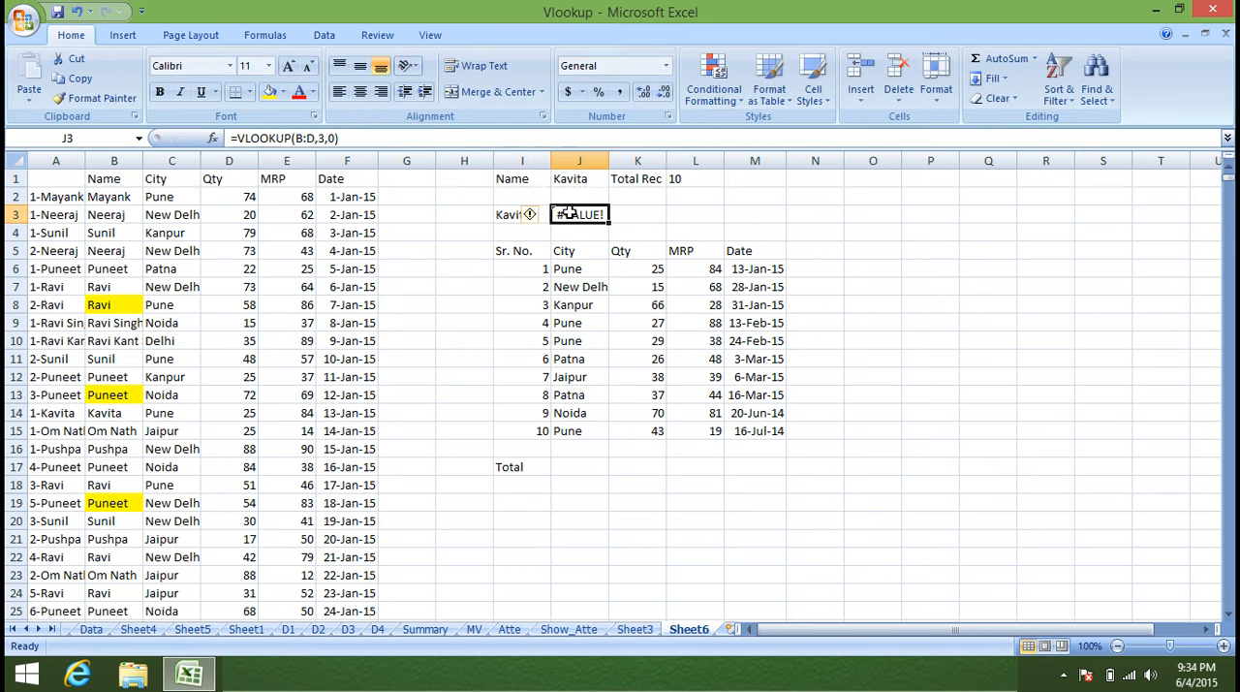
pyautogui.doubleClick(570, 212)
pyautogui.click(294, 139)
pyautogui.click(506, 217)
pyautogui.write(',')
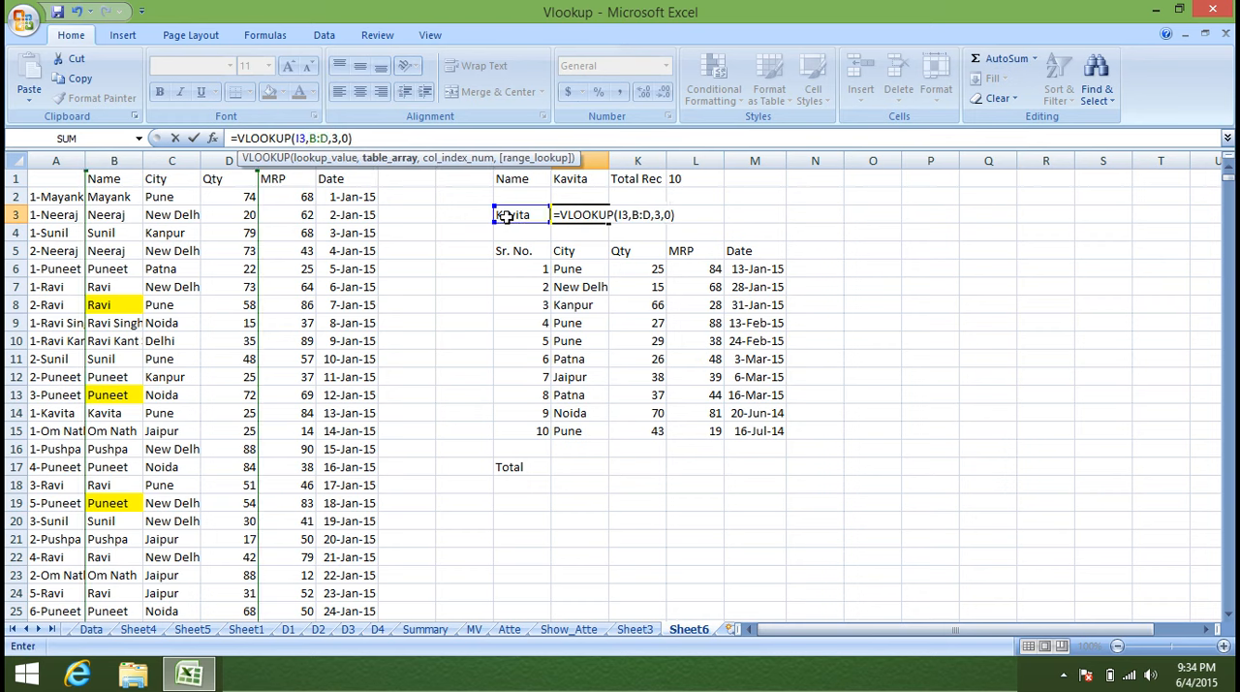
pyautogui.press('Return')
pyautogui.press('Up')
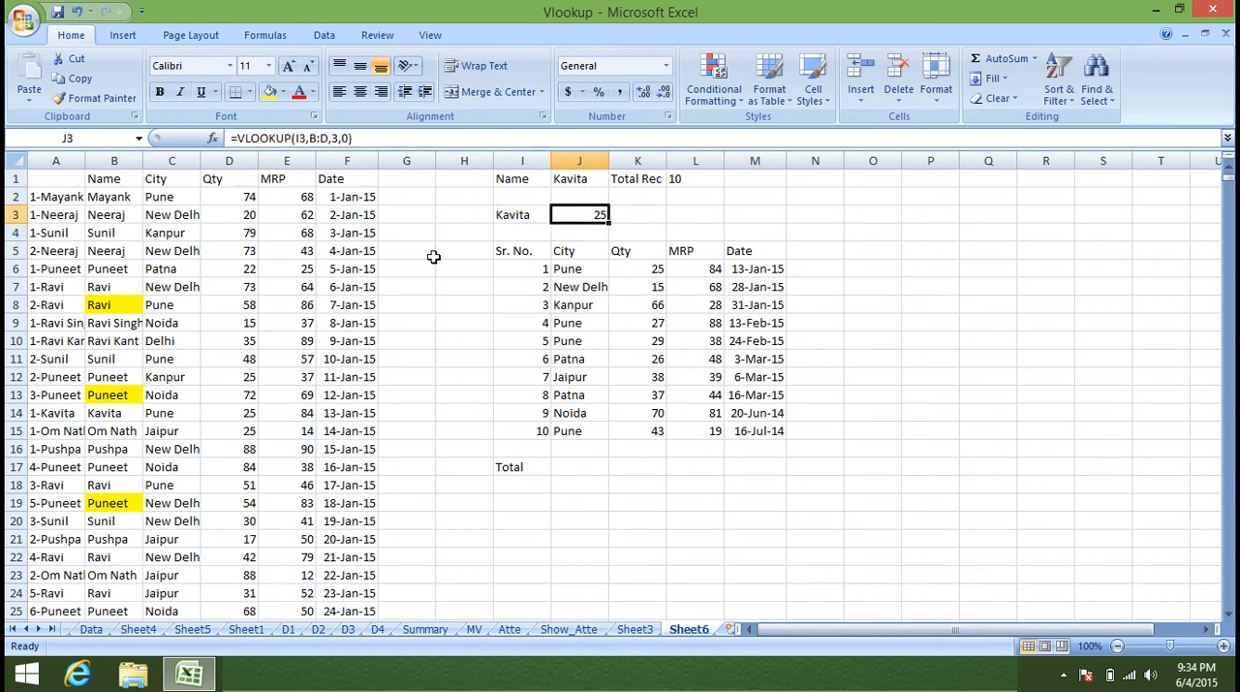
# Compare the source record in B14 with the lookup in J3 and the city list in J6:J15.
pyautogui.click(111, 416)
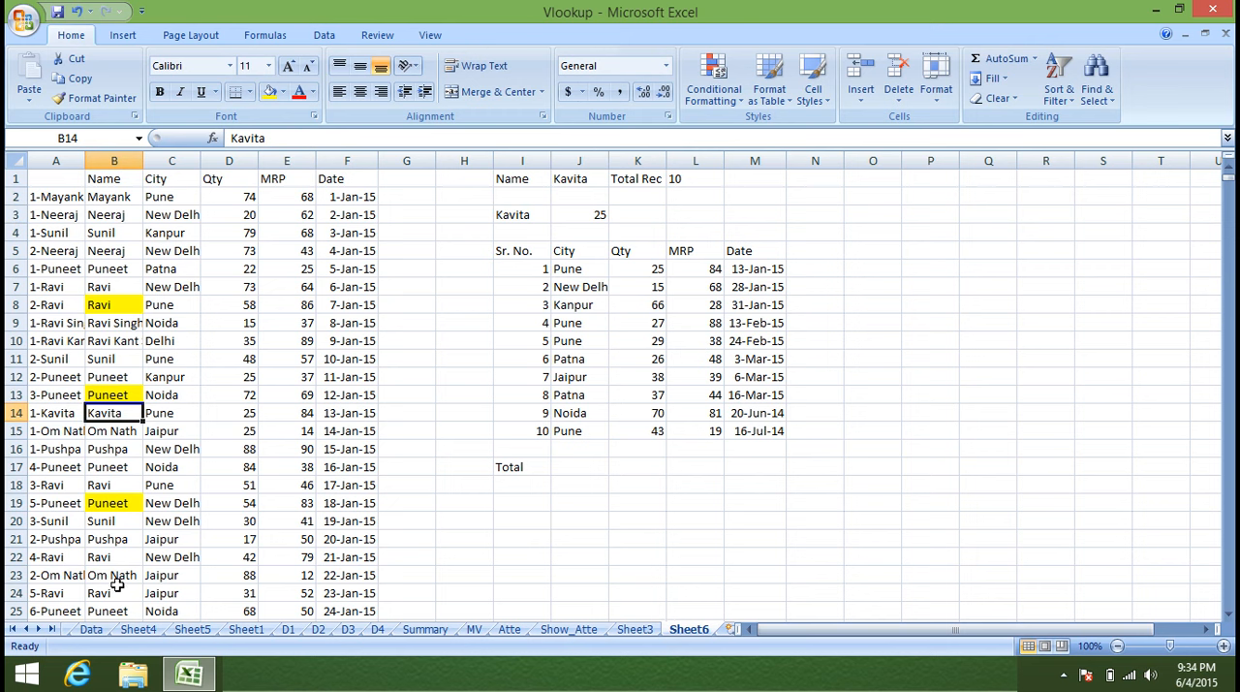
pyautogui.click(595, 215)
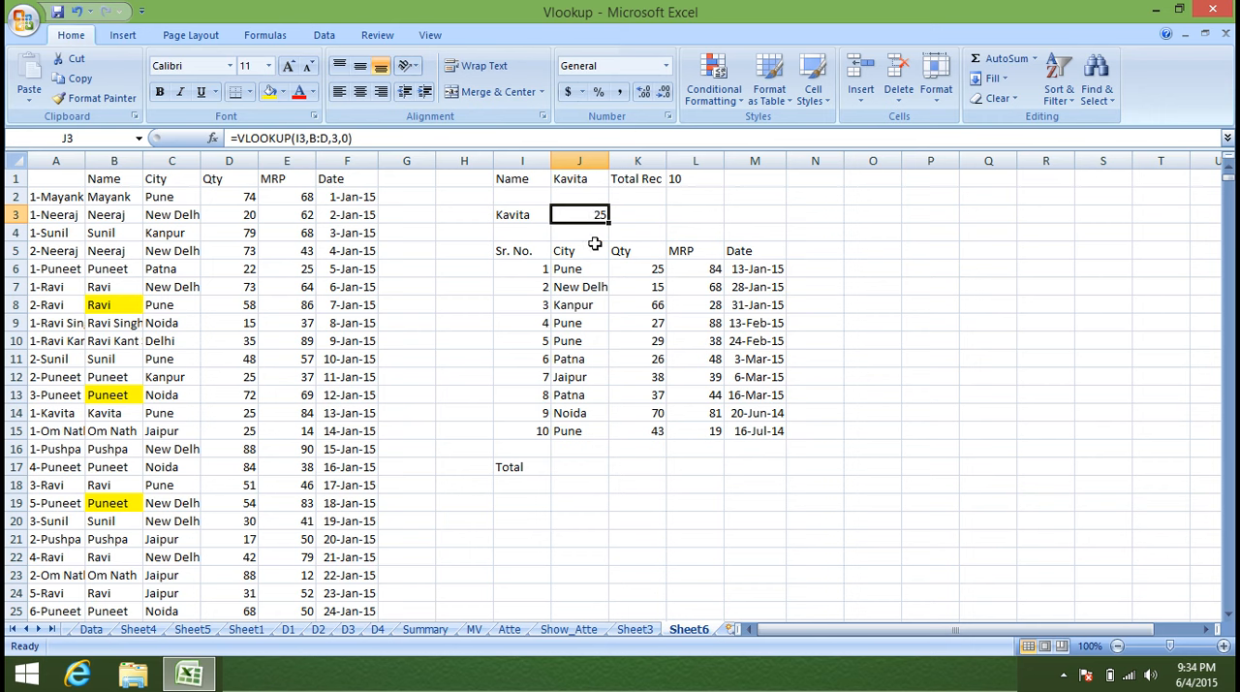
pyautogui.moveTo(572, 268); pyautogui.dragTo(559, 436)
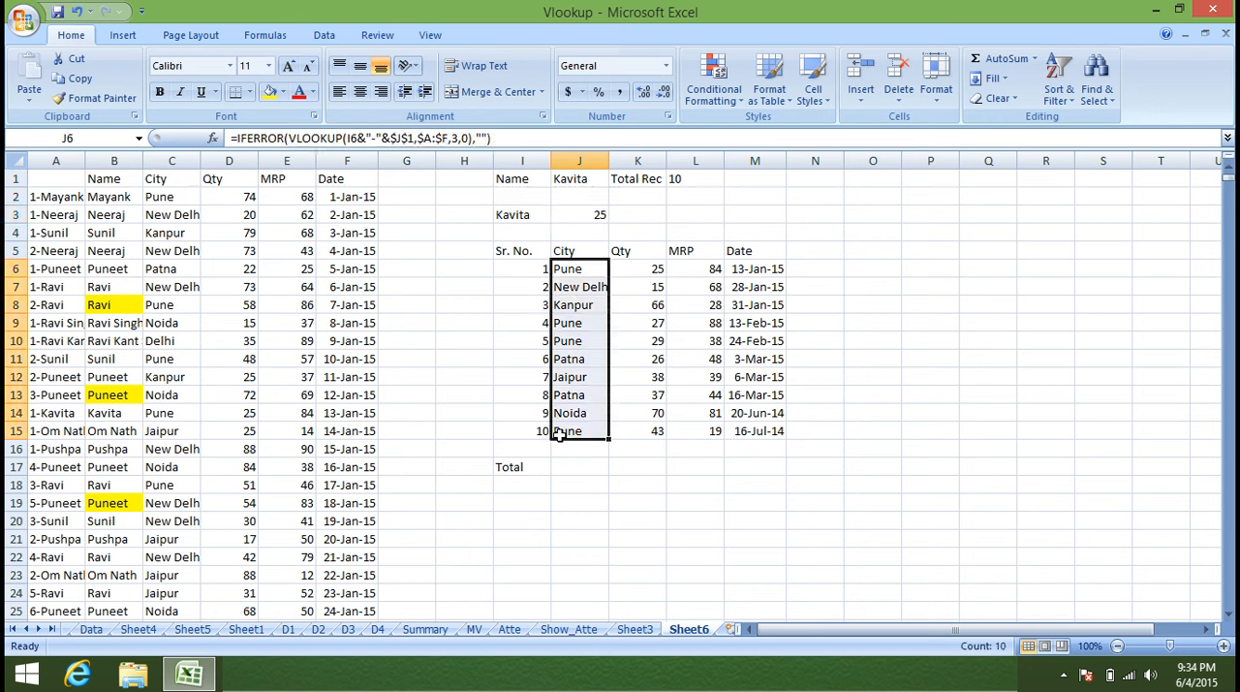
# Filter the data table's Name column to show only the name entered in J1.
pyautogui.click(117, 185)
pyautogui.hotkey('ctrl', 'shift', 'l')
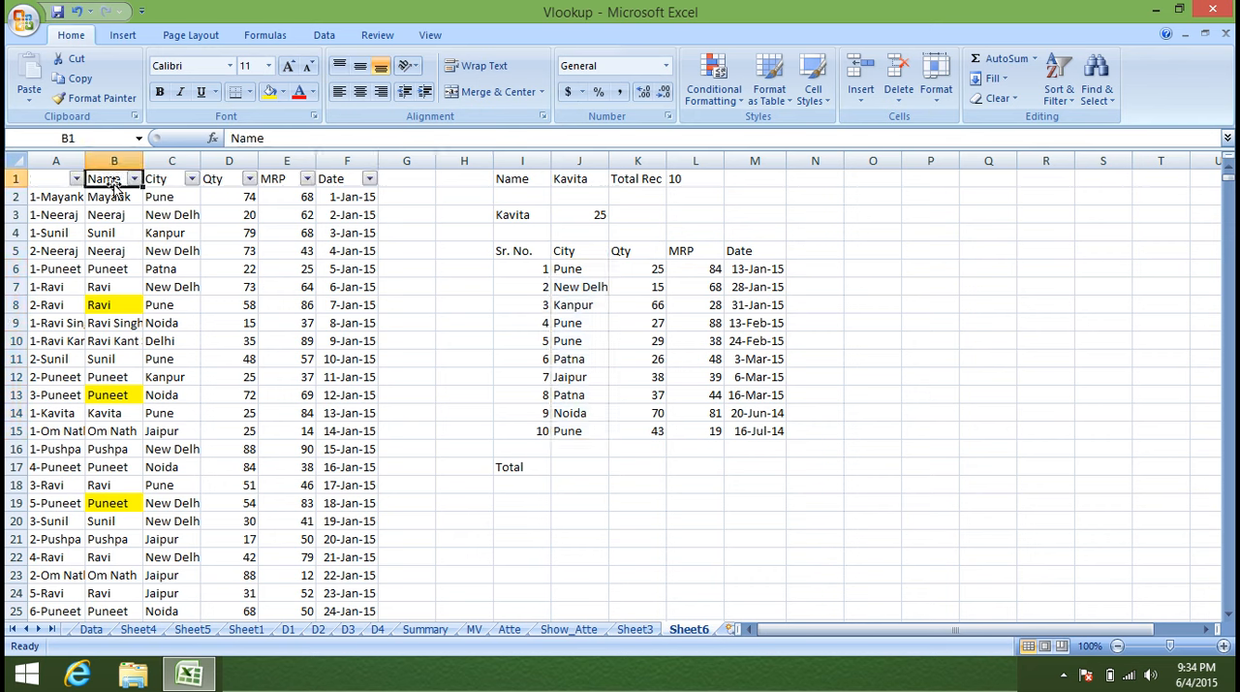
pyautogui.click(134, 180)
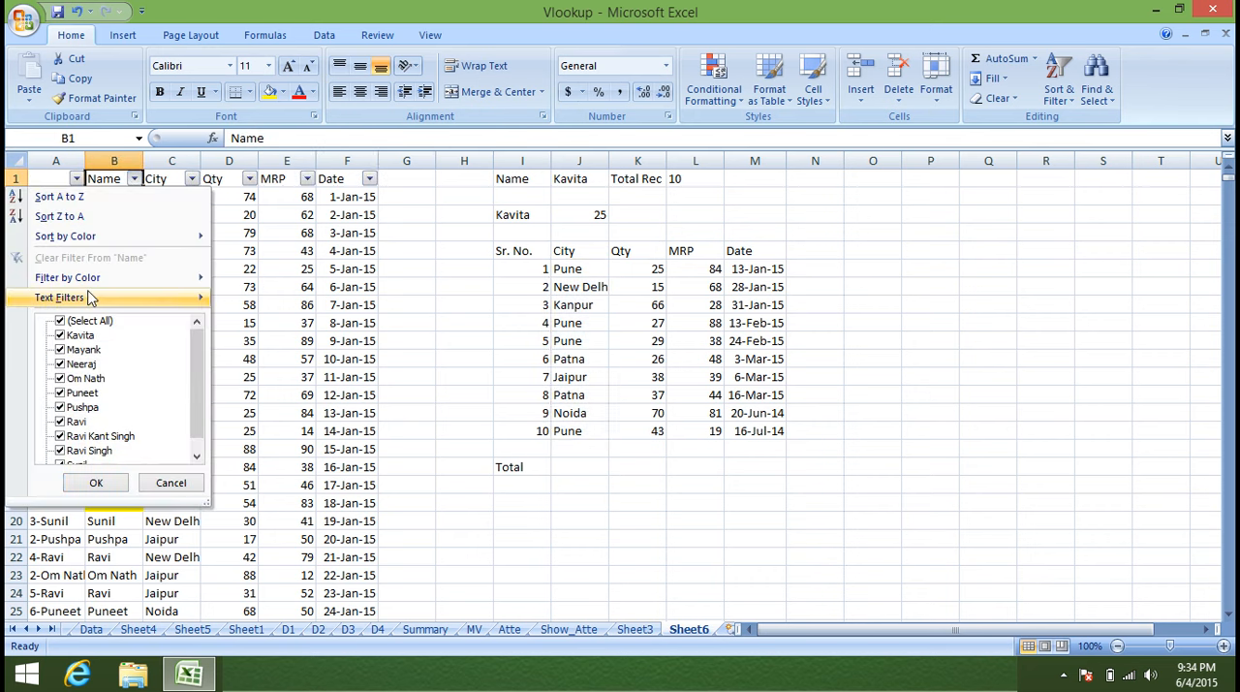
pyautogui.click(60, 321)
pyautogui.click(61, 335)
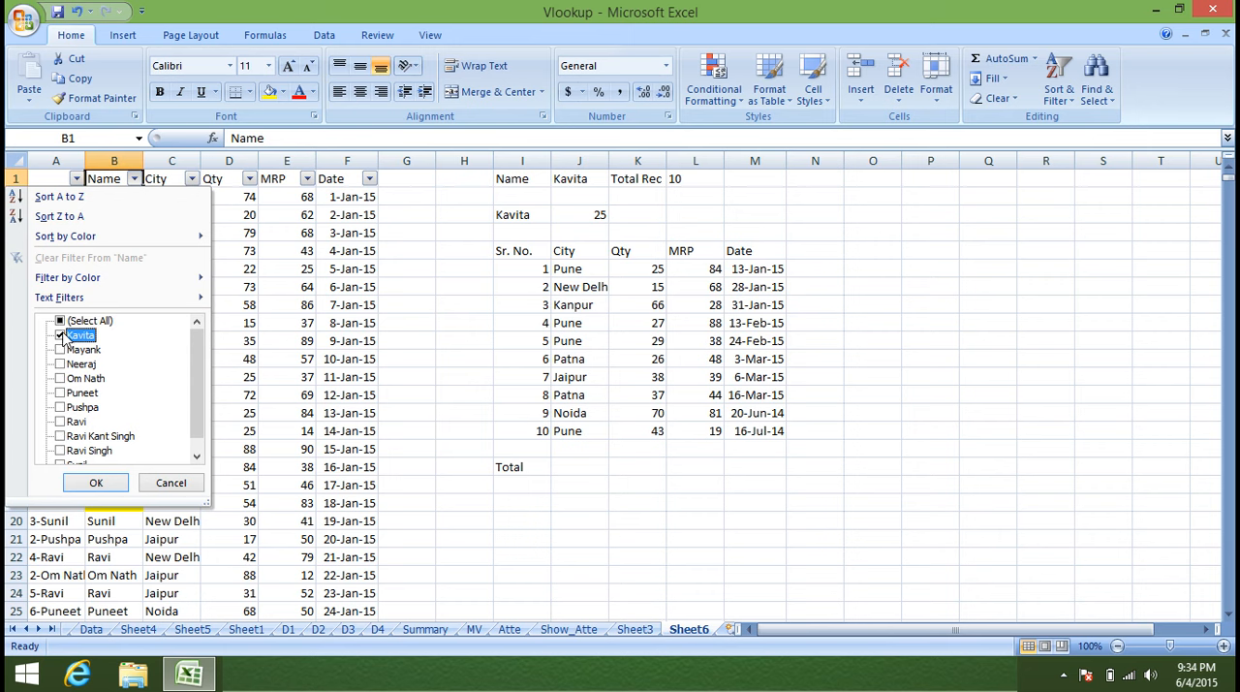
pyautogui.click(93, 480)
# Review the filtered names in column B and remove the filter from the data table.
pyautogui.click(104, 197)
pyautogui.moveTo(105, 197); pyautogui.dragTo(113, 288)
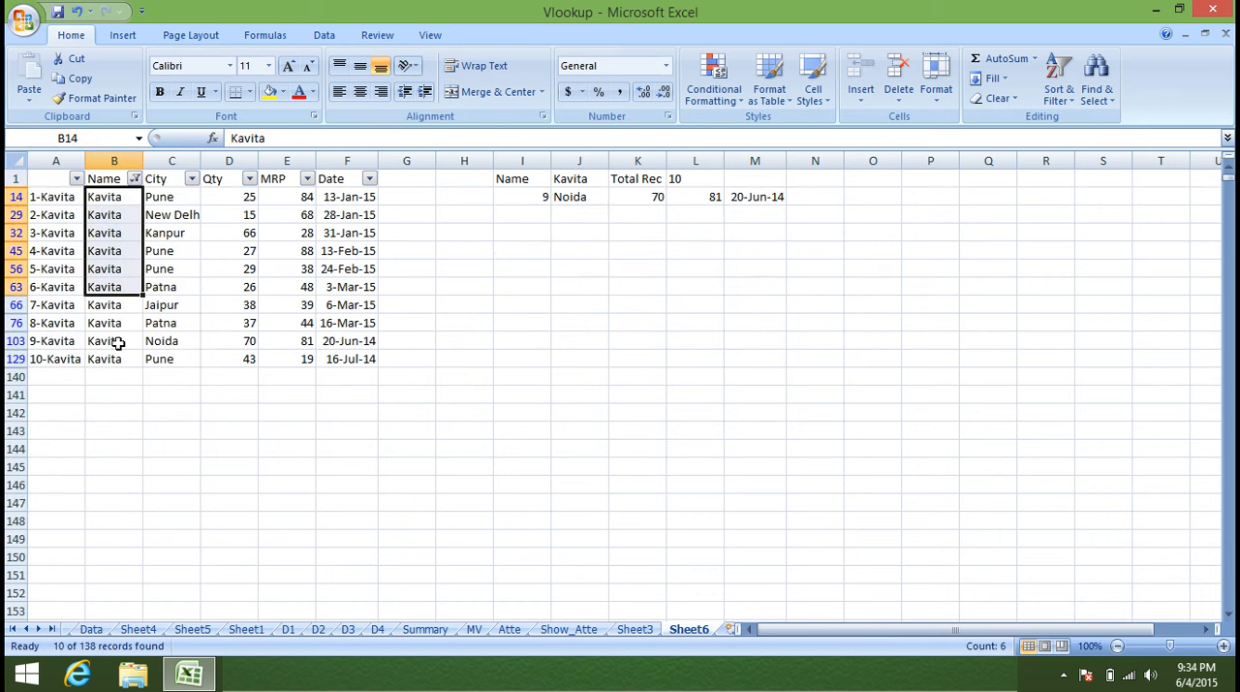
pyautogui.click(130, 359)
pyautogui.hotkey('ctrl', 'shift', 'l')
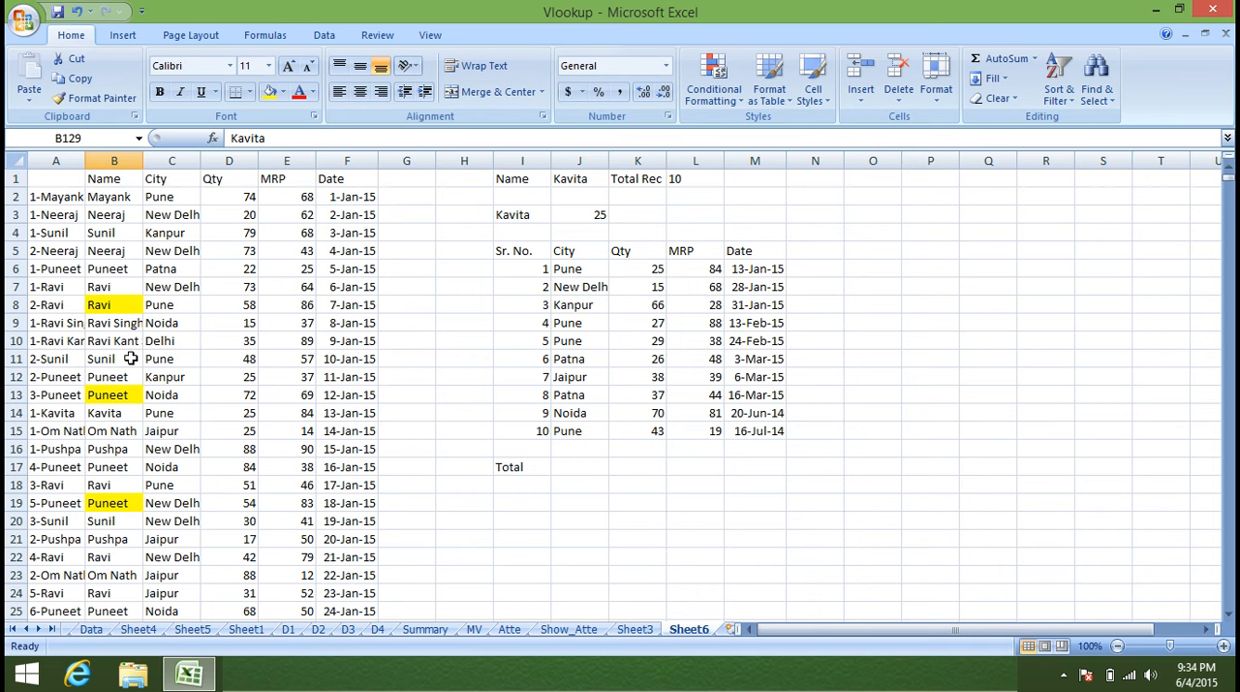
# Replace the lookup name in J1 with the name found in B4 and check the City results below.
pyautogui.click(569, 179)
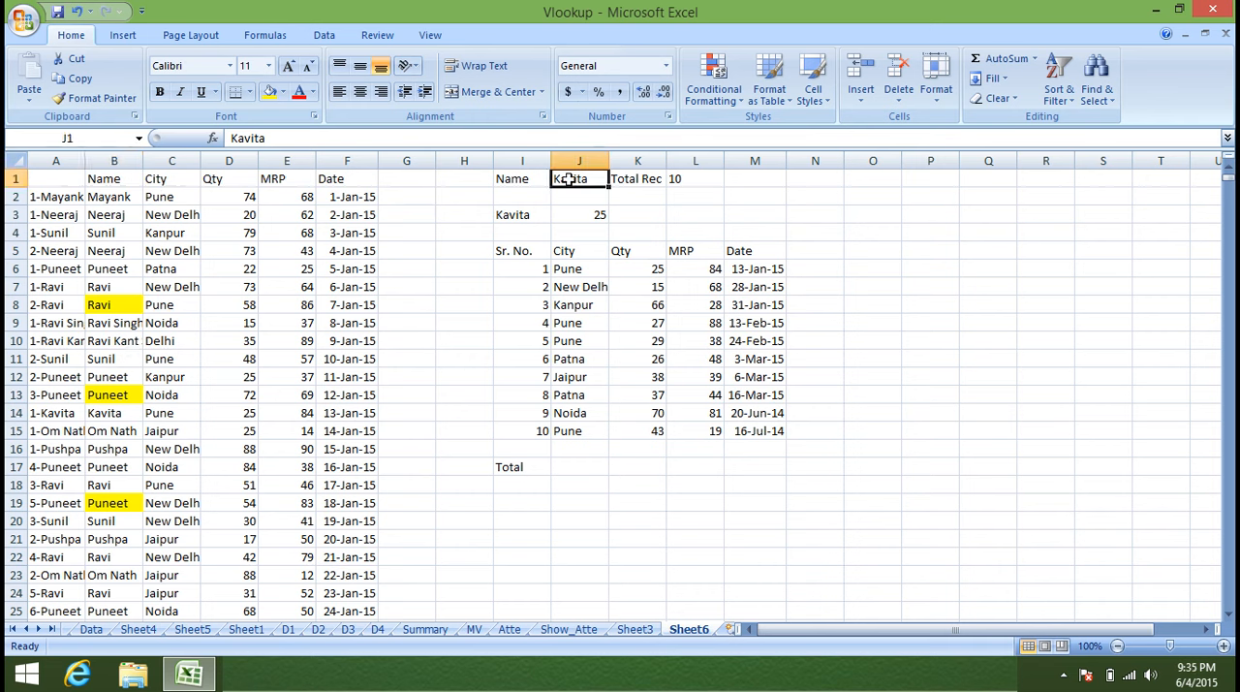
pyautogui.write('Su')
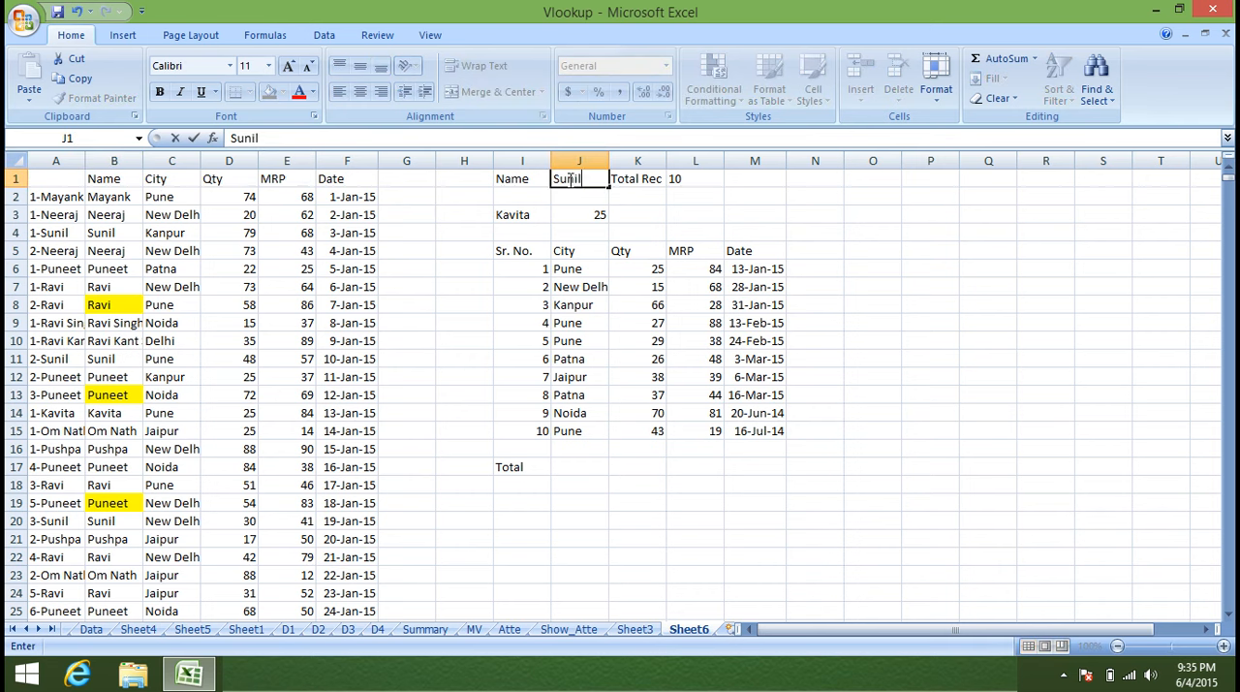
pyautogui.write('nil')
pyautogui.press('Return')
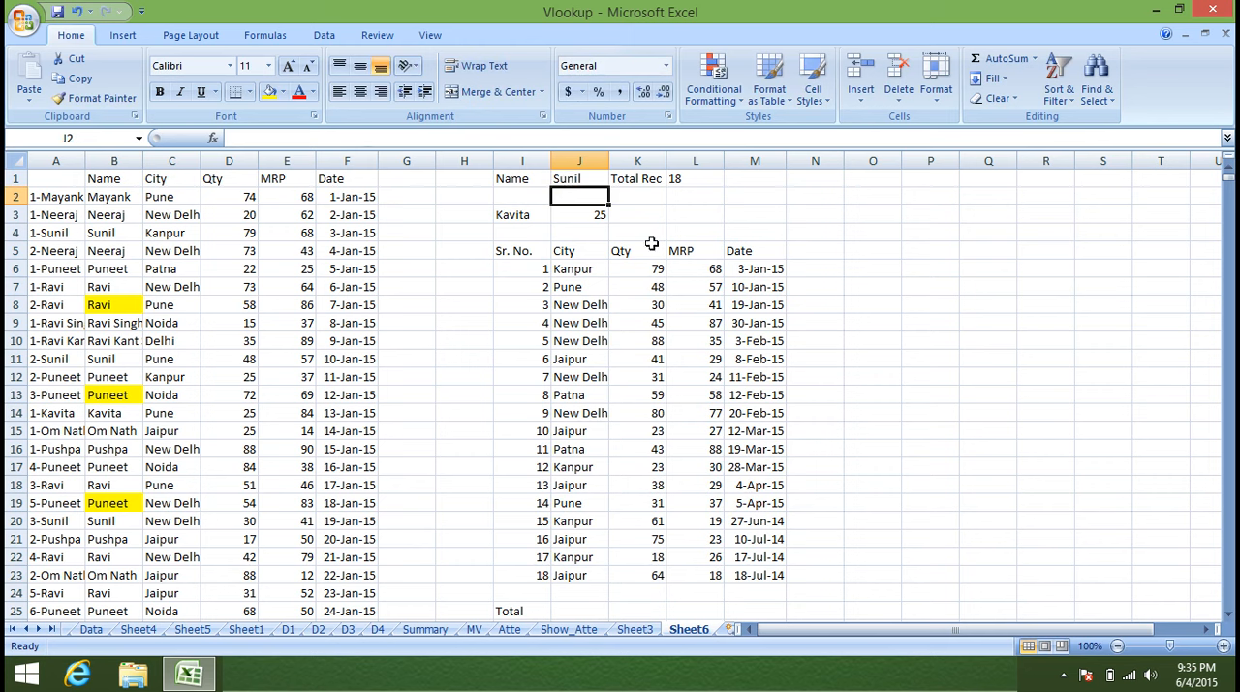
pyautogui.click(581, 269)
pyautogui.moveTo(581, 538); pyautogui.dragTo(600, 559)
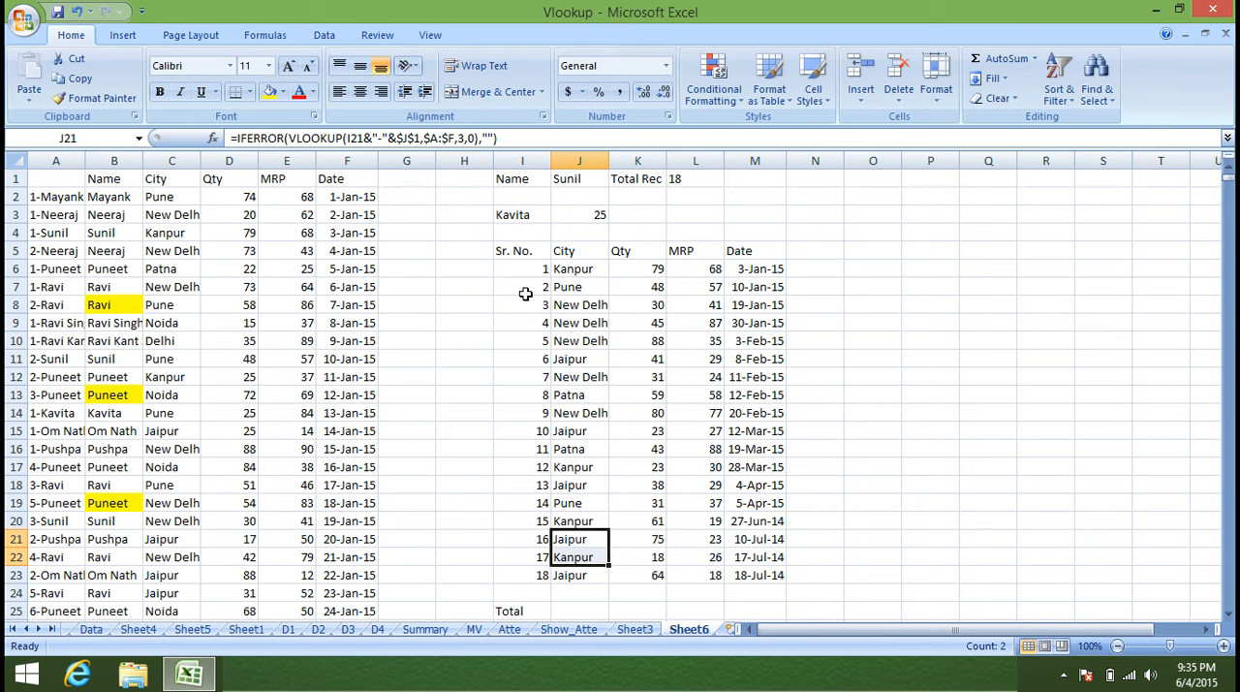
# Clear everything below the Sr. No. to Date headers in columns I:M, starting from row 6.
pyautogui.click(525, 265)
pyautogui.hotkey('ctrl', 'shift', 'Right')
pyautogui.hotkey('ctrl', 'shift', 'Down')
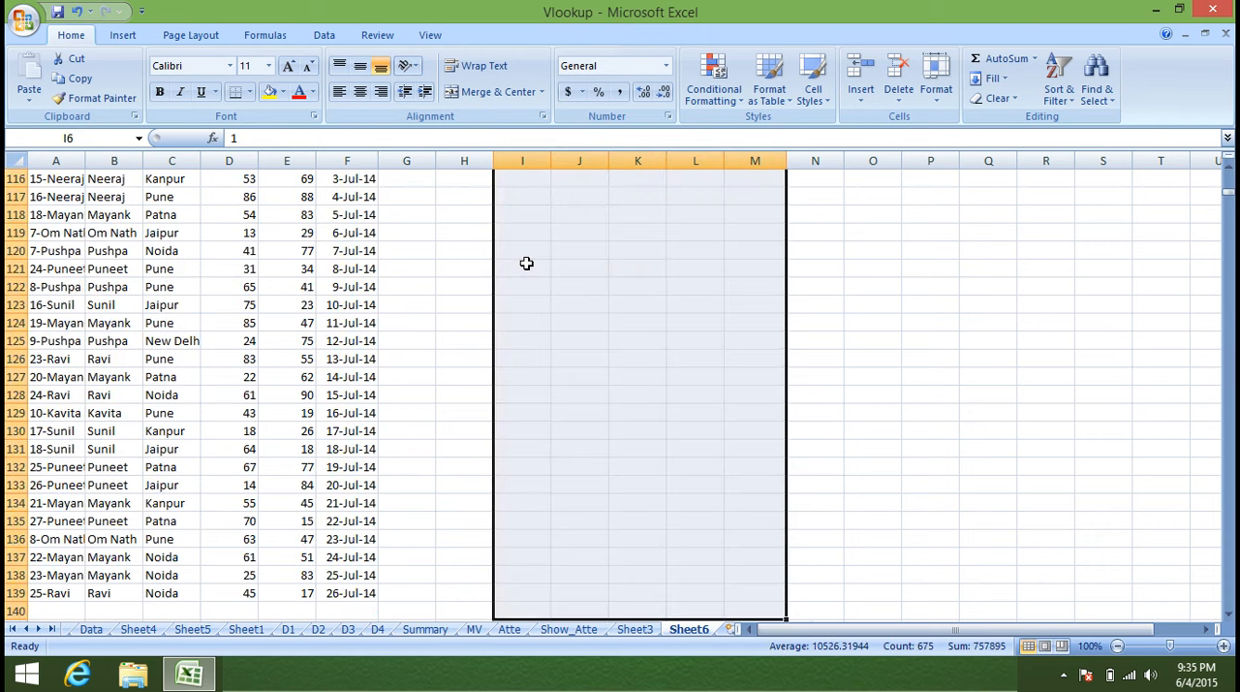
pyautogui.press('Delete')
# Clear the contents of the whole helper column A.
pyautogui.press('Up')
pyautogui.press('Home')
pyautogui.press('Up')
pyautogui.hotkey('ctrl', 'space')
pyautogui.press('Delete')
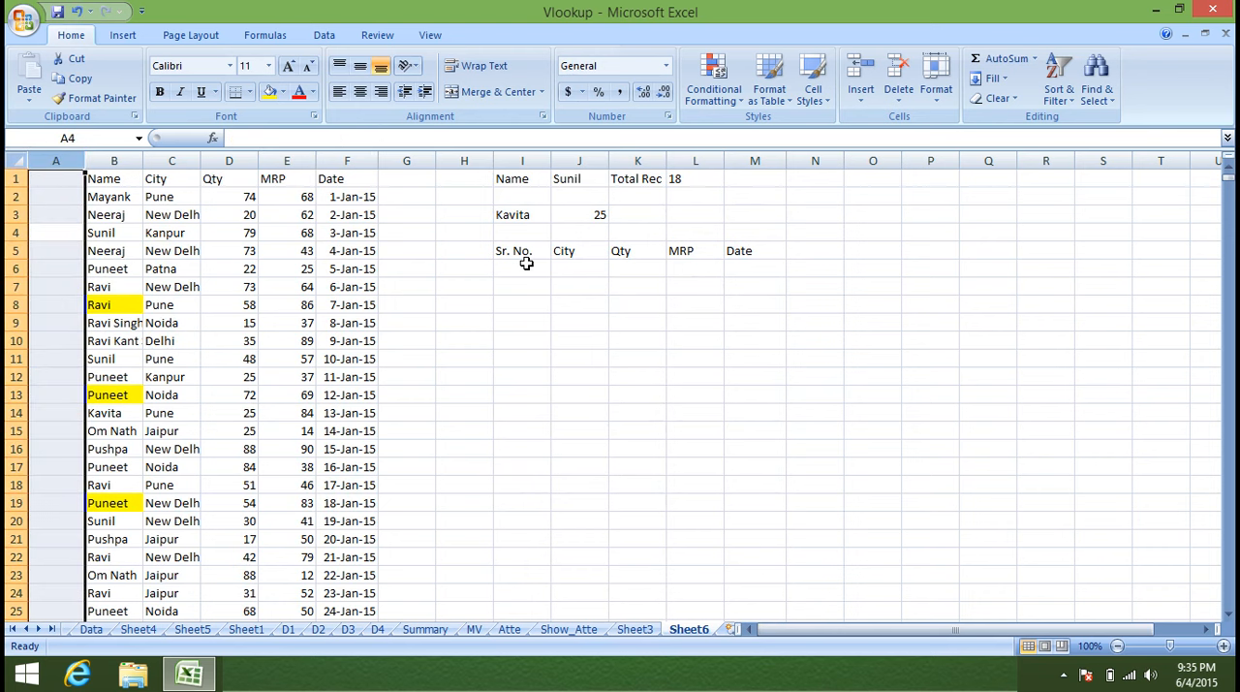
pyautogui.click(343, 327)
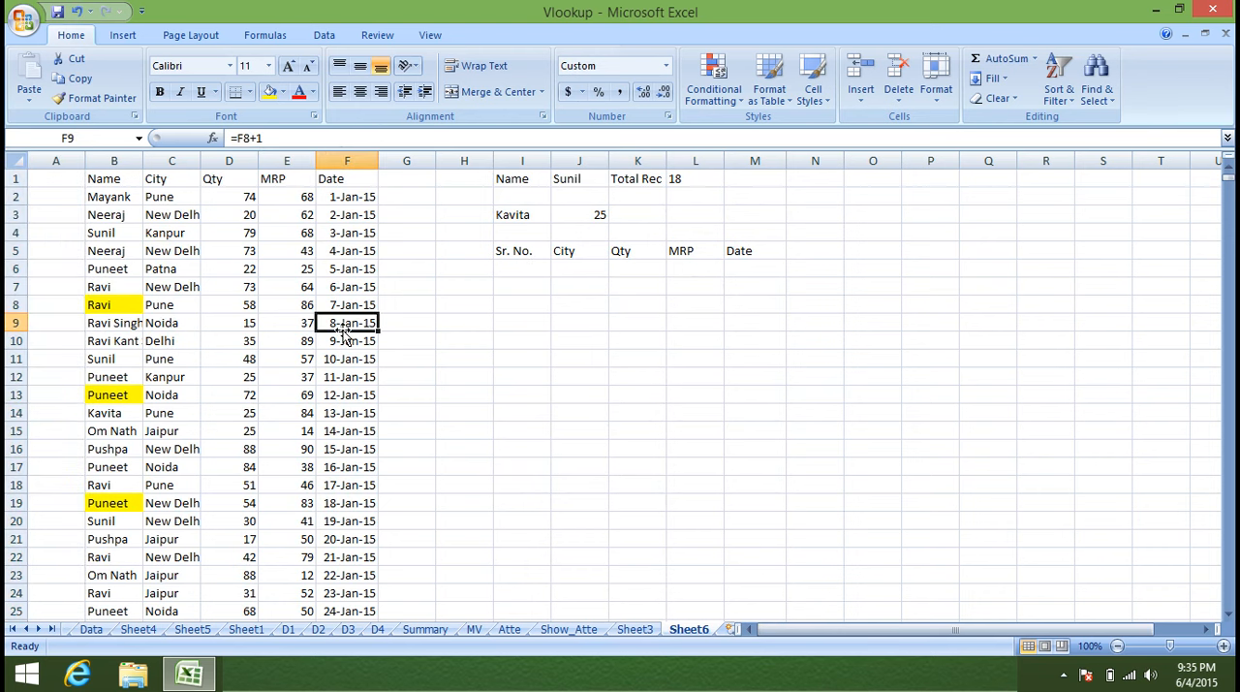
pyautogui.click(74, 161)
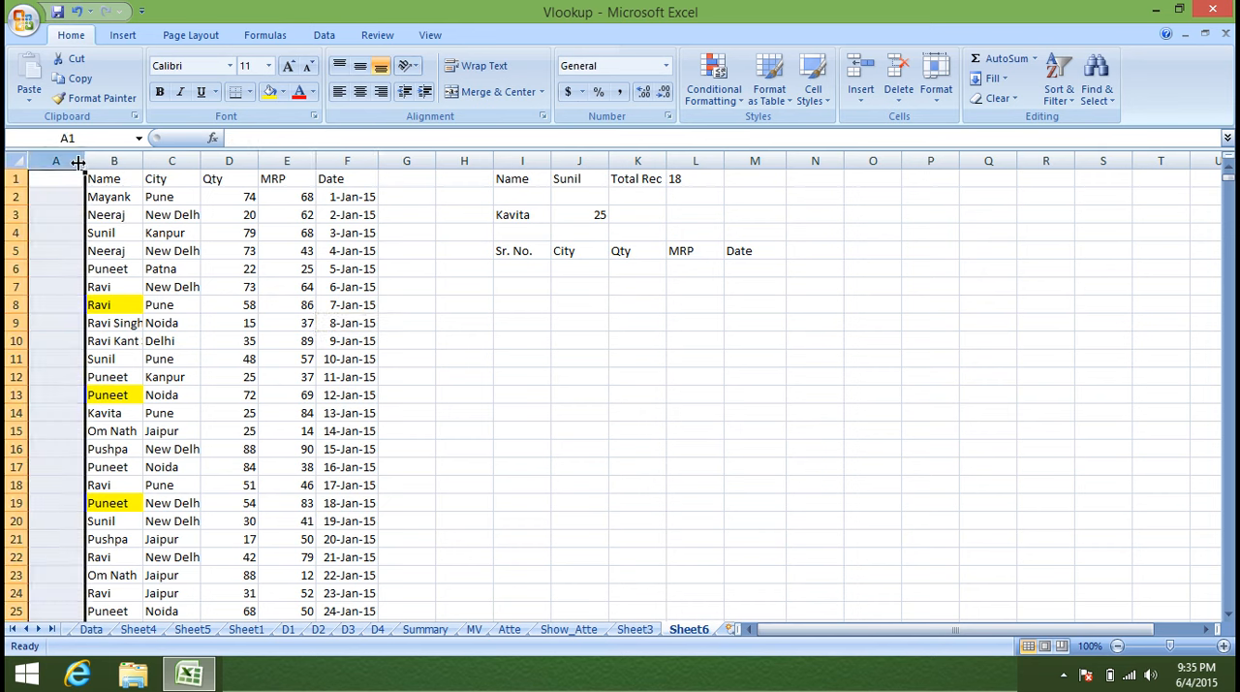
pyautogui.press('Down')
pyautogui.write('=cou')
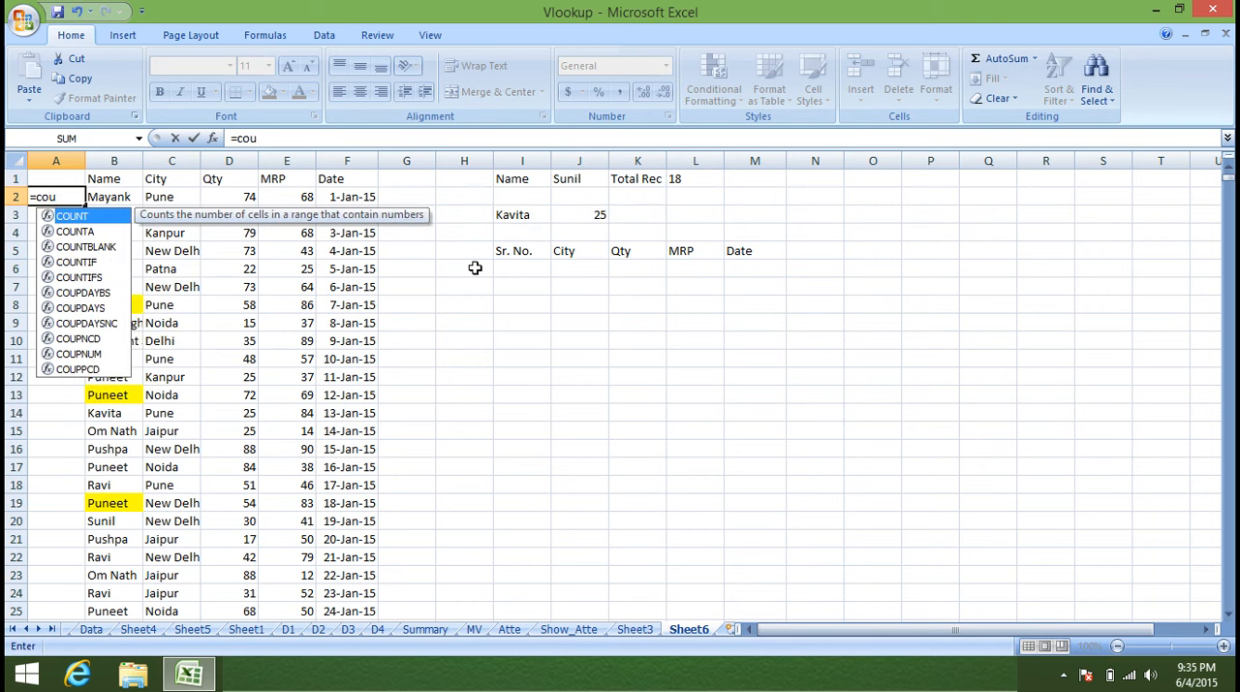
pyautogui.press('Down')
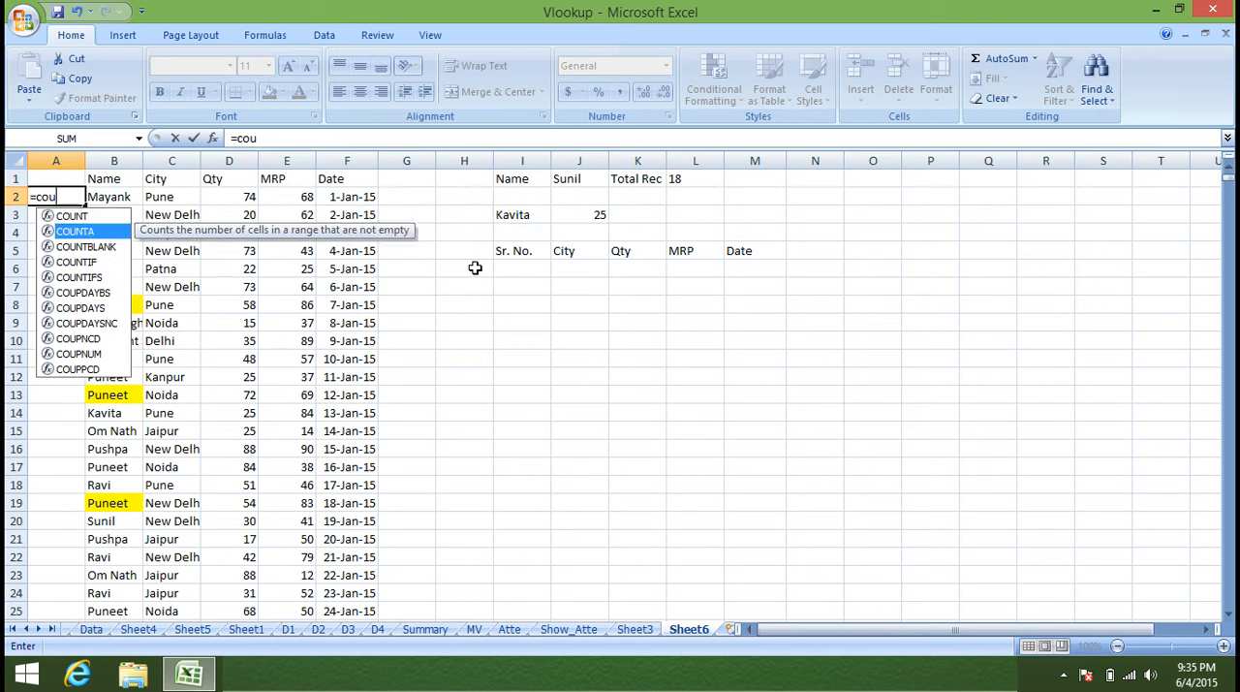
pyautogui.press('Escape')
pyautogui.press('Escape')
# Count the total records for the chosen name by entering =COUNTIF(B:B,J1) in cell L1.
pyautogui.click(702, 162)
pyautogui.click(700, 180)
pyautogui.write('=cou')
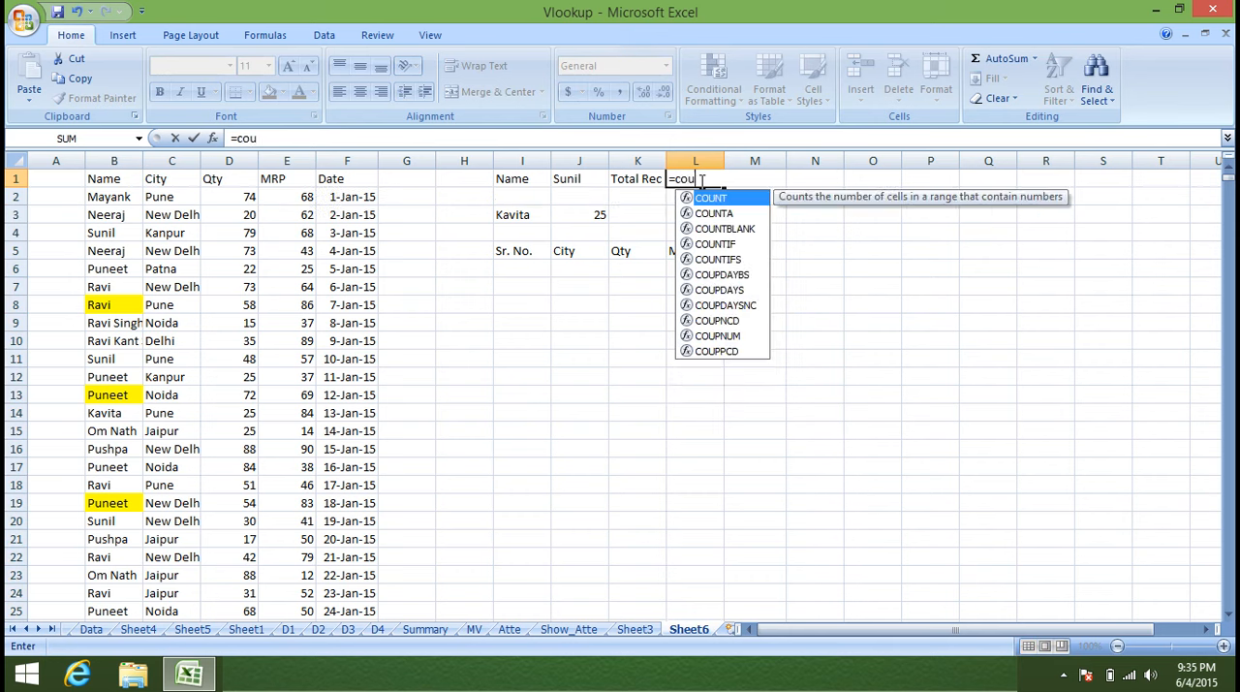
pyautogui.press('Down')
pyautogui.press('Down')
pyautogui.press('Down')
pyautogui.press('Tab')
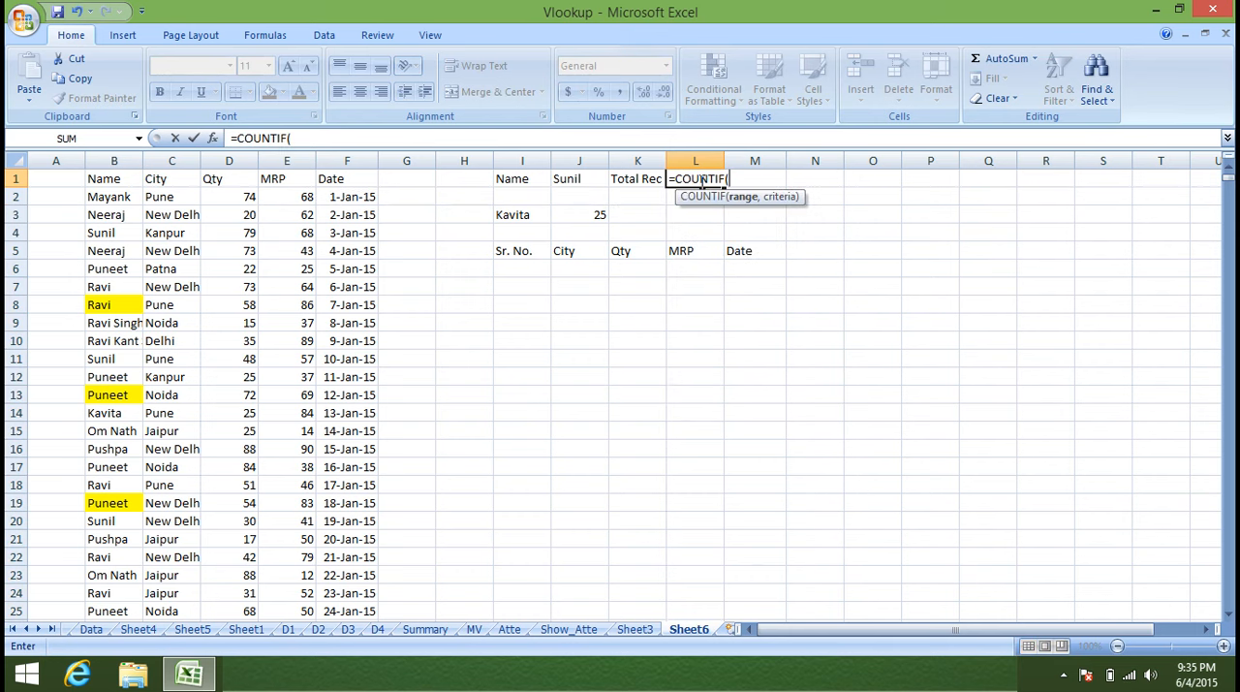
pyautogui.click(90, 160)
pyautogui.write(',')
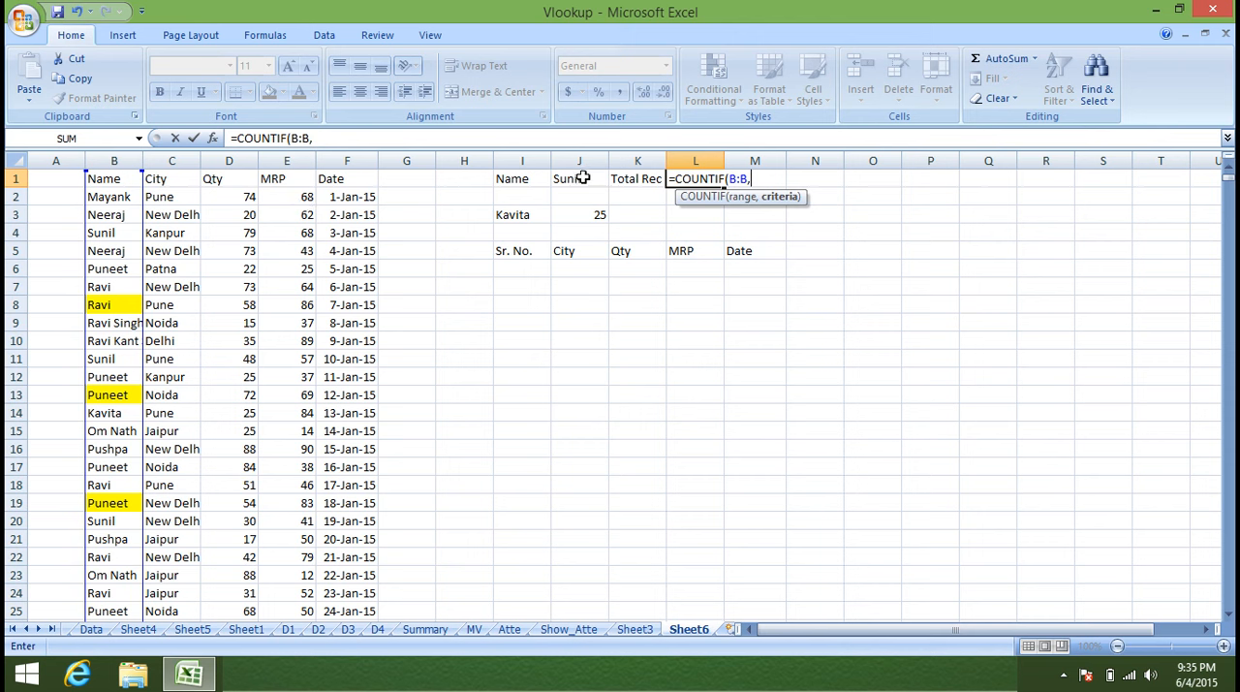
pyautogui.click(583, 178)
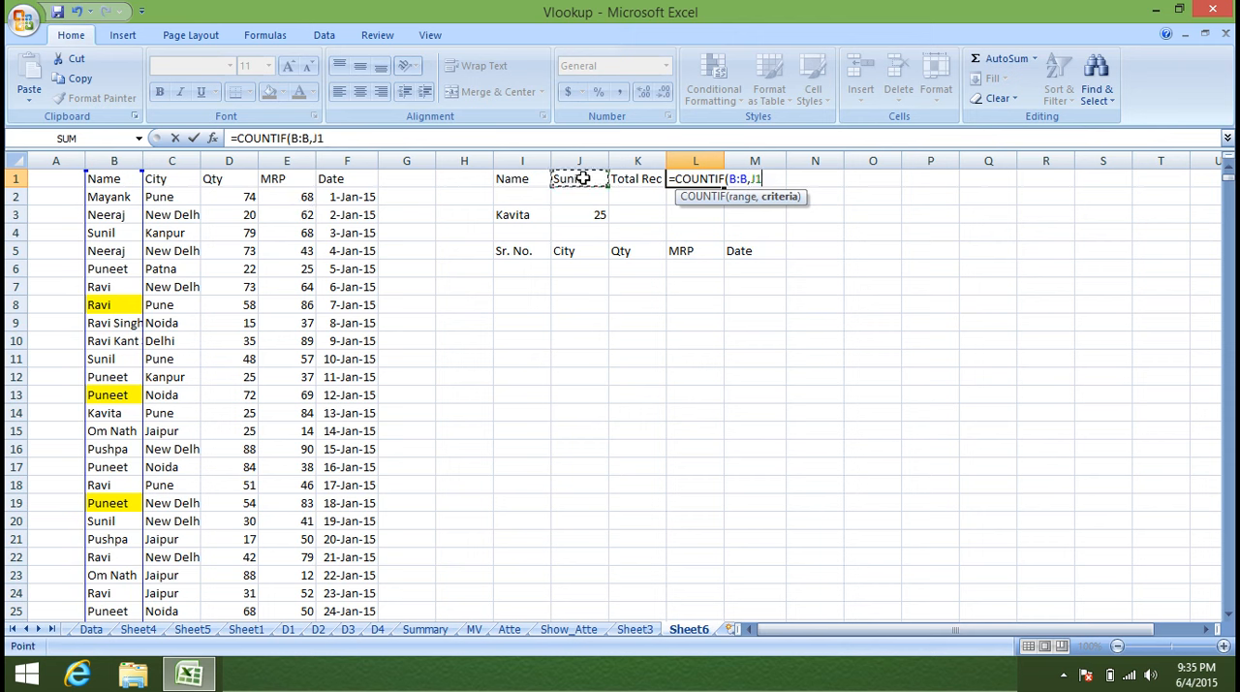
pyautogui.press('Return')
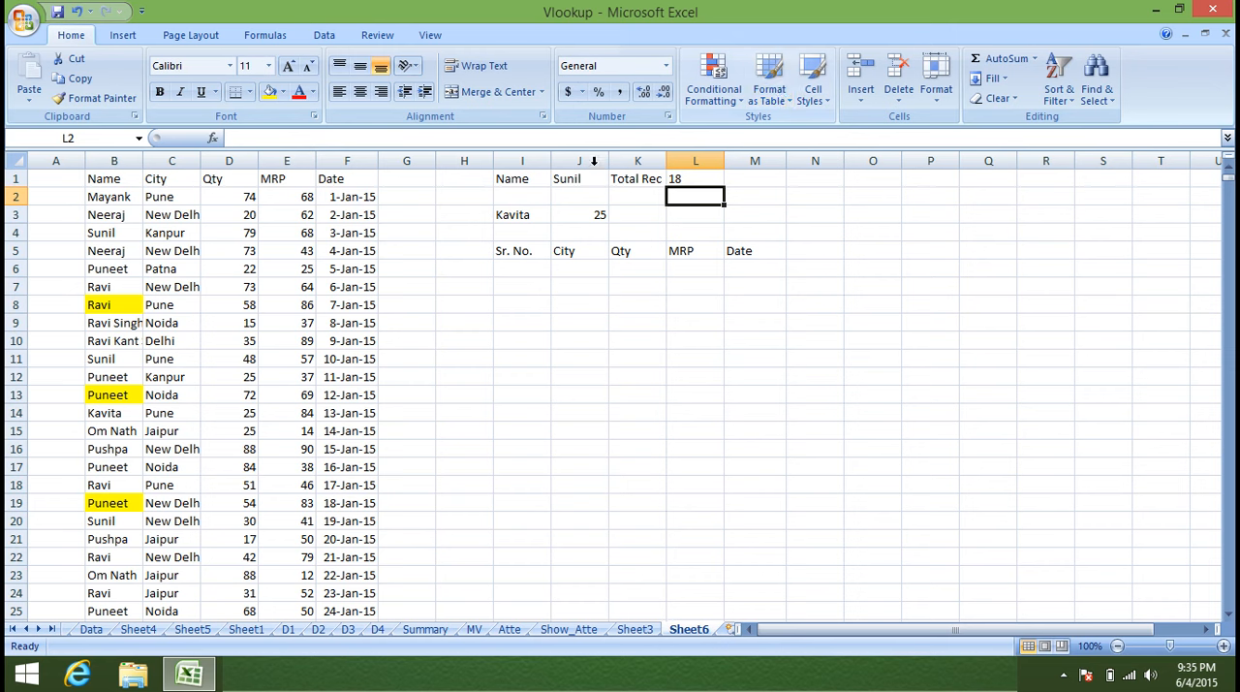
# Try counting each name with =COUNTIF(B:B,B2) in A2, filled down column A, and clear the filled cells.
pyautogui.click(60, 193)
pyautogui.write('=cou')
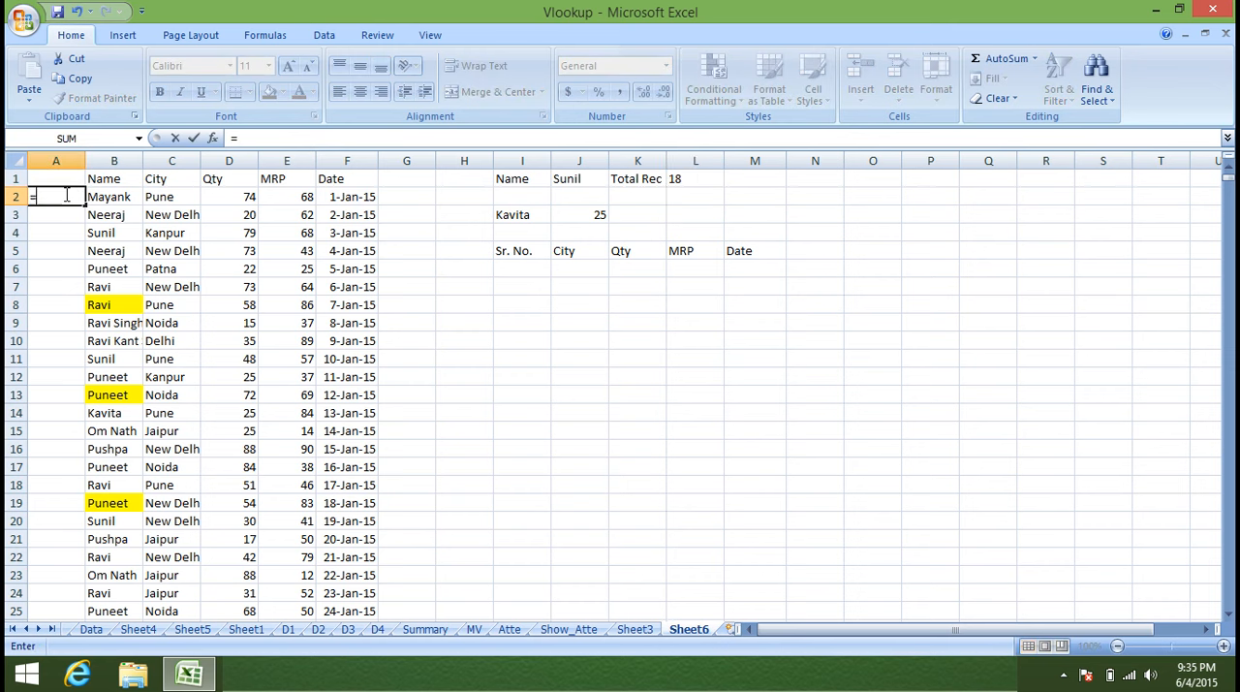
pyautogui.press('Down')
pyautogui.press('Down')
pyautogui.press('Down')
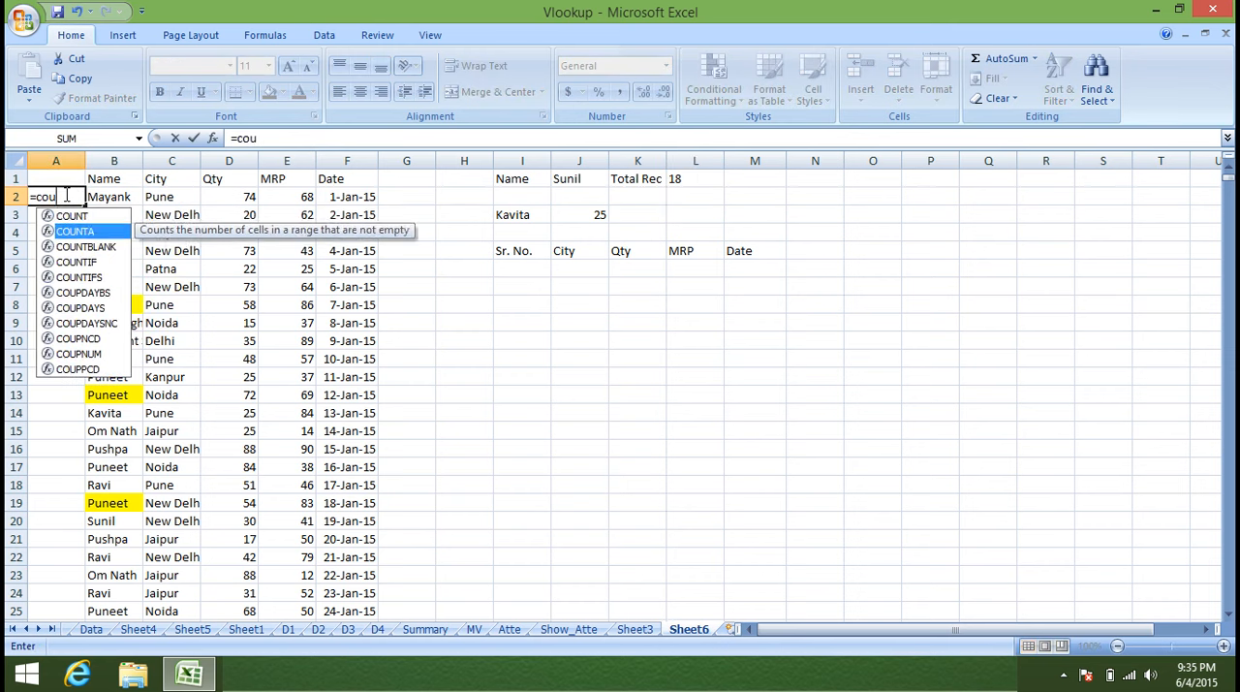
pyautogui.press('Tab')
pyautogui.press('Right')
pyautogui.hotkey('ctrl', 'space')
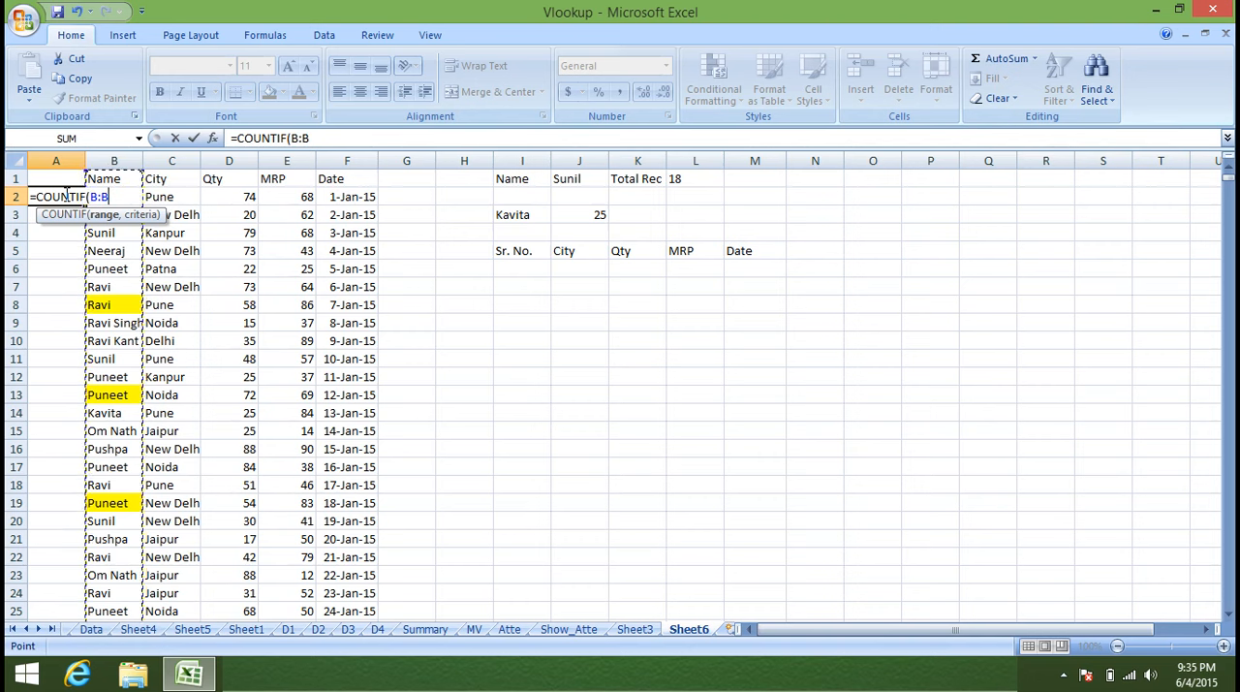
pyautogui.write(',')
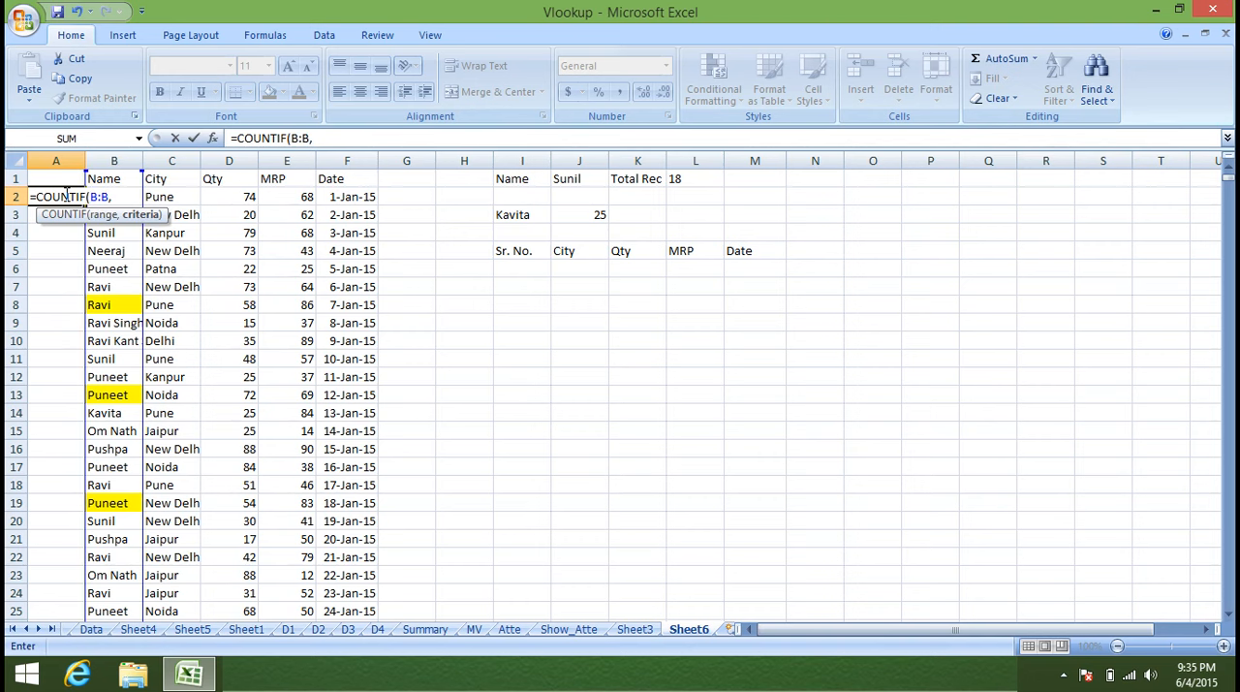
pyautogui.press('Right')
pyautogui.press('Return')
pyautogui.click(68, 197)
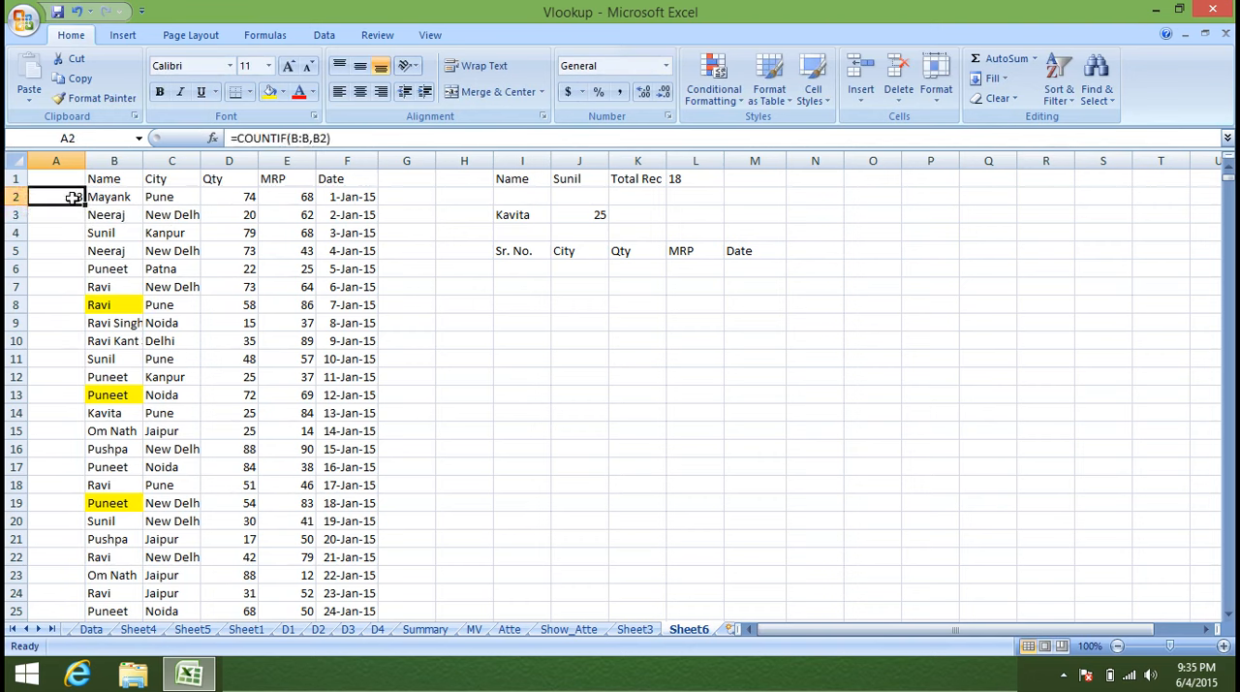
pyautogui.doubleClick(86, 205)
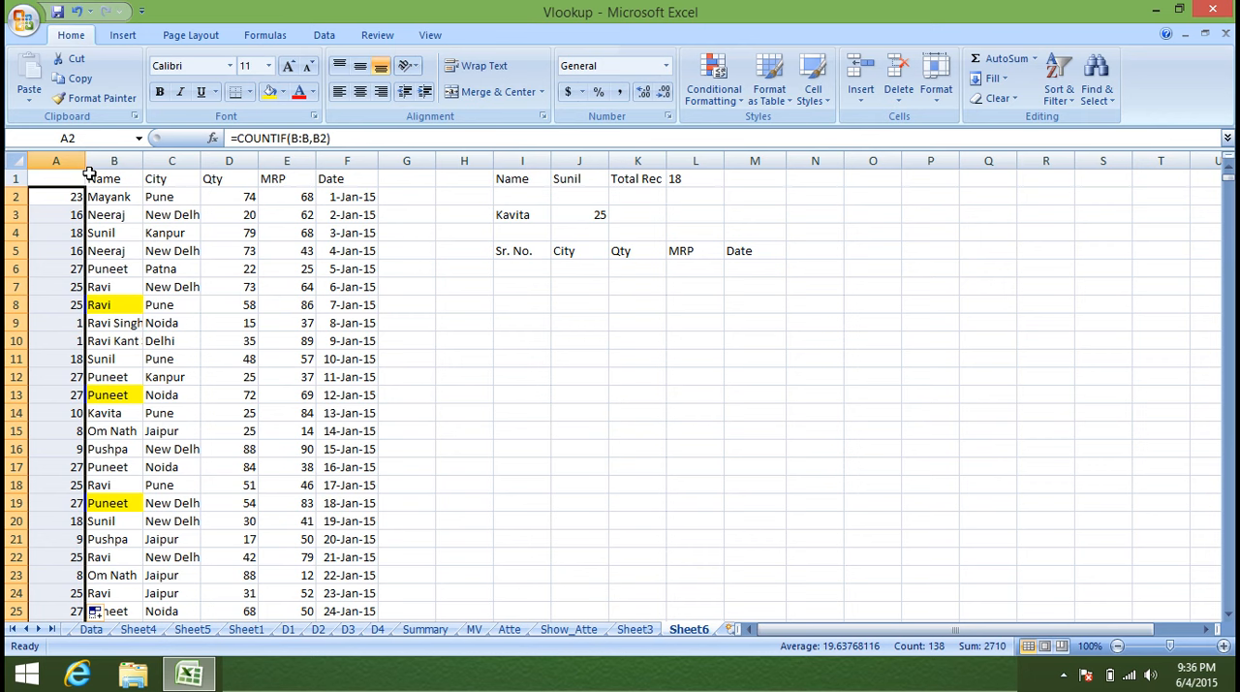
pyautogui.press('Delete')
# Enter =COUNTIF(B2:B2,B2) in cell A2 to begin a running count of each name.
pyautogui.write('=')
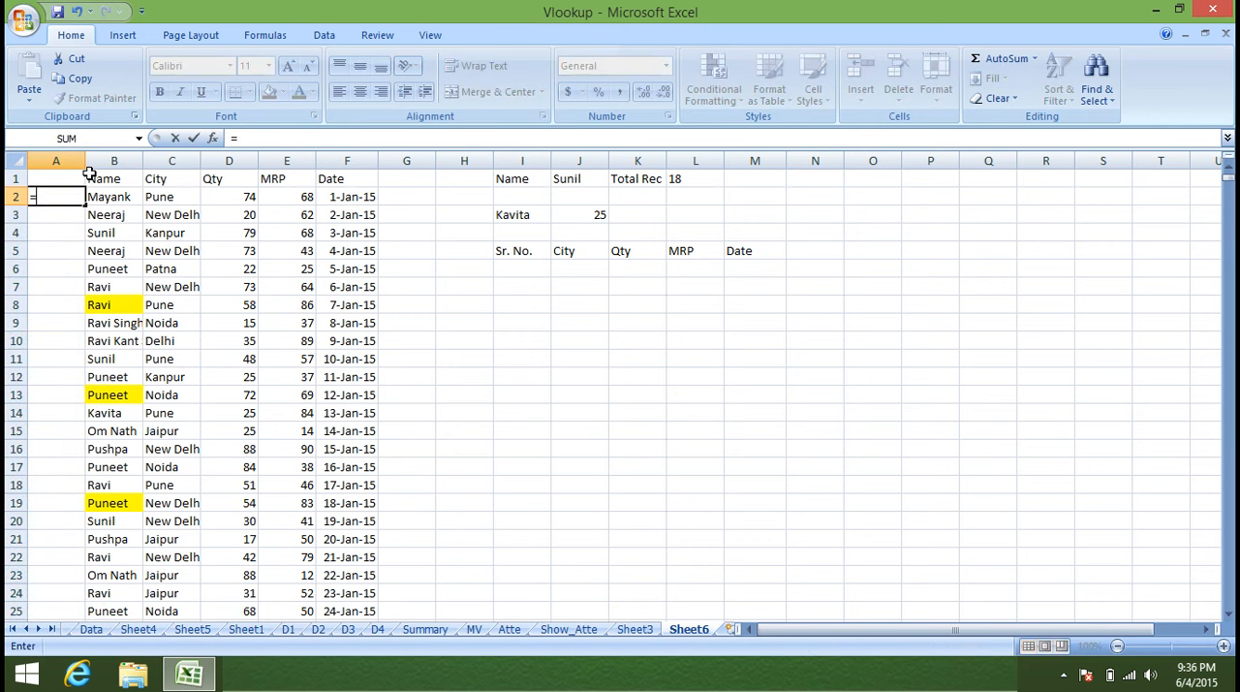
pyautogui.write('cou')
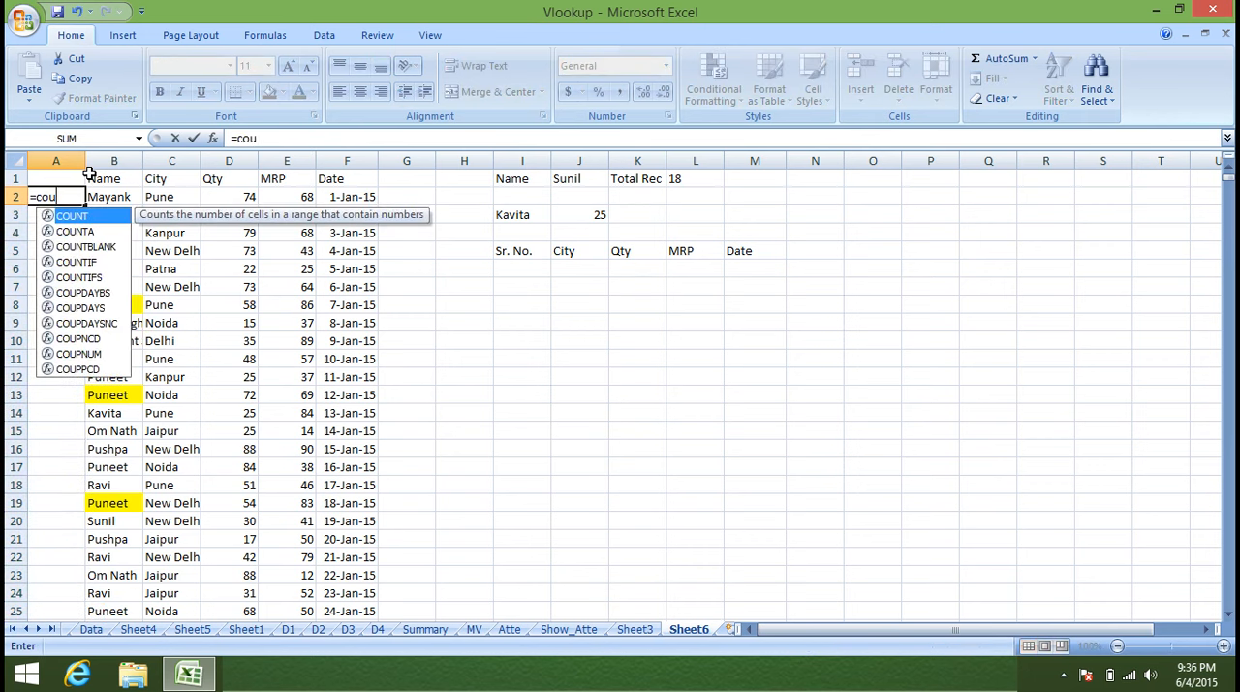
pyautogui.press('Down')
pyautogui.press('Down')
pyautogui.press('Down')
pyautogui.press('Down')
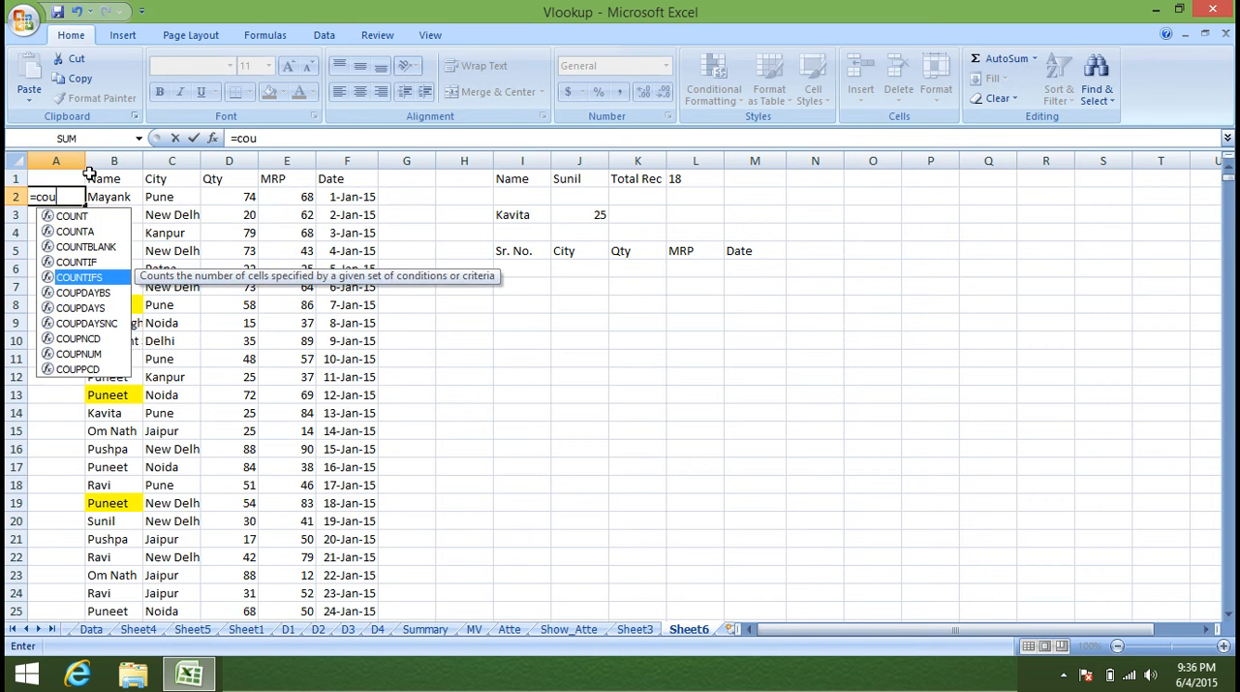
pyautogui.press('Up')
pyautogui.press('Tab')
pyautogui.press('Right')
pyautogui.press('F8')
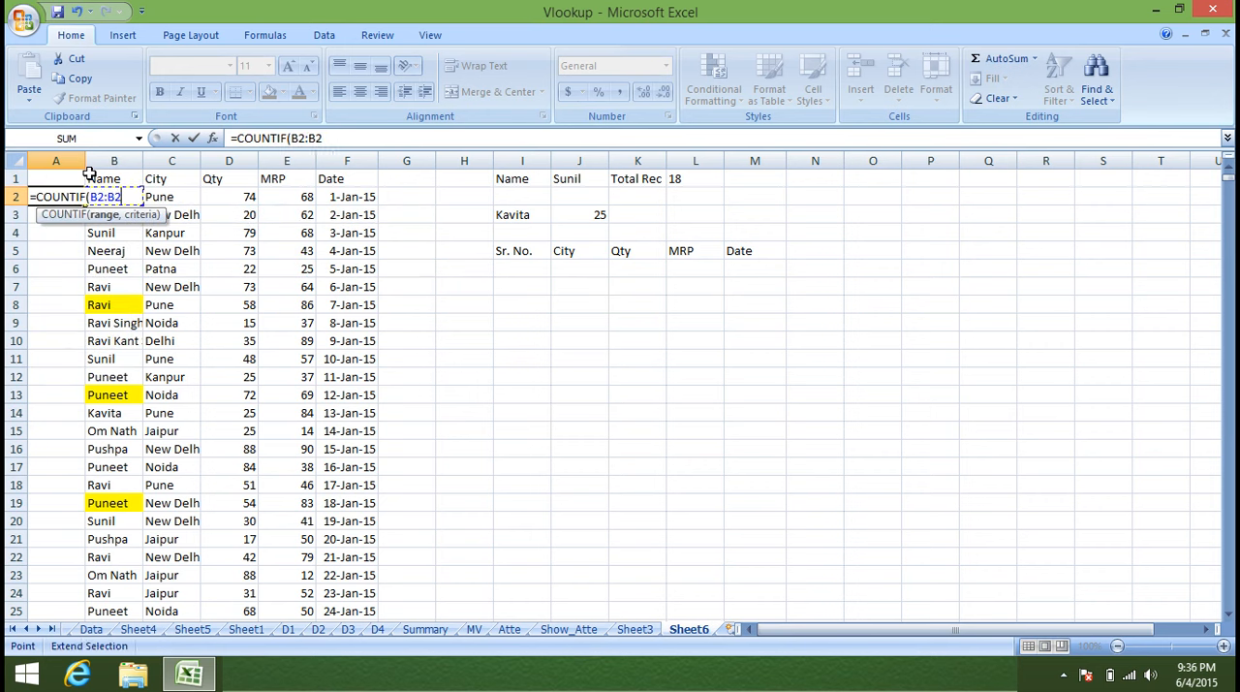
pyautogui.write(',')
pyautogui.press('Right')
pyautogui.press('Return')
pyautogui.press('Up')
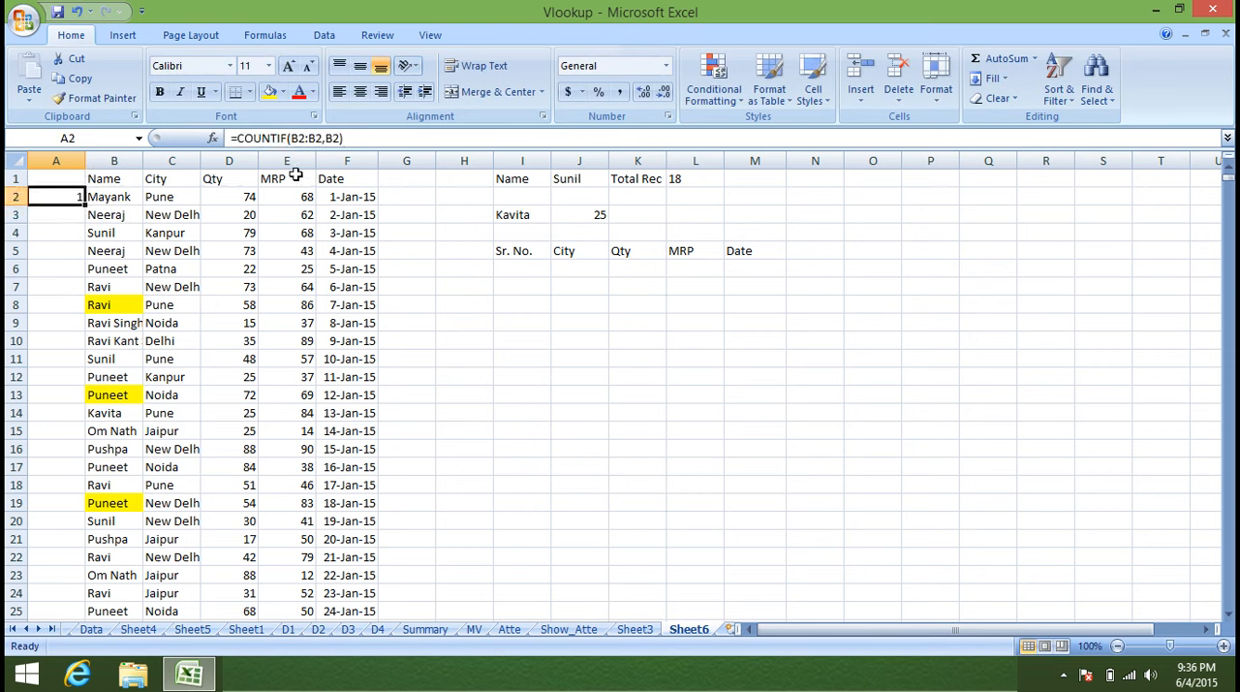
# Lock the starting row in A2 to make it =COUNTIF(B$2:B2,B2), and fill the formula down column A.
pyautogui.click(297, 138)
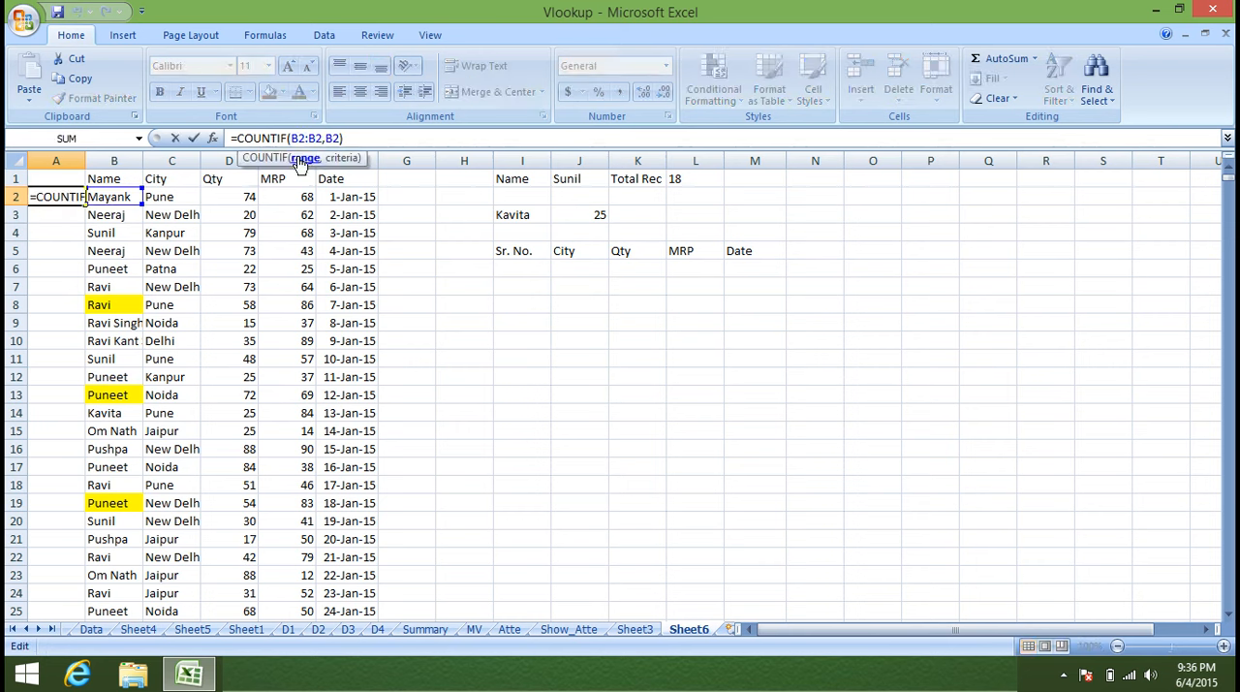
pyautogui.write('$')
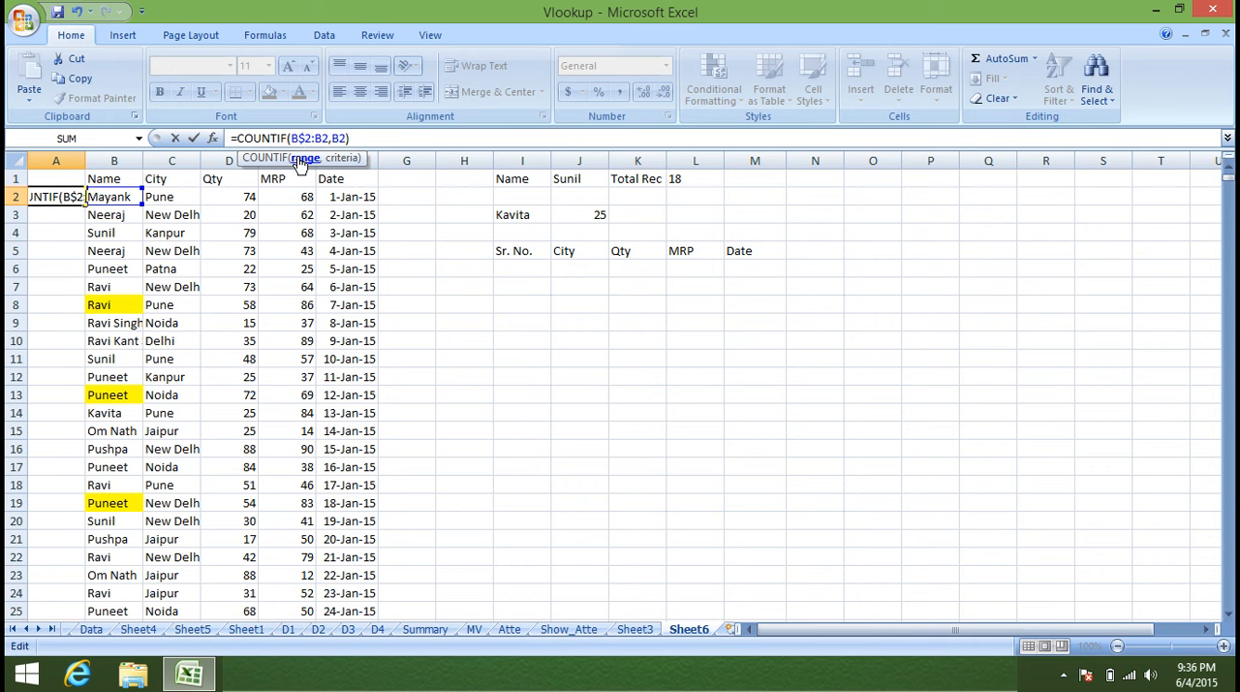
pyautogui.press('Return')
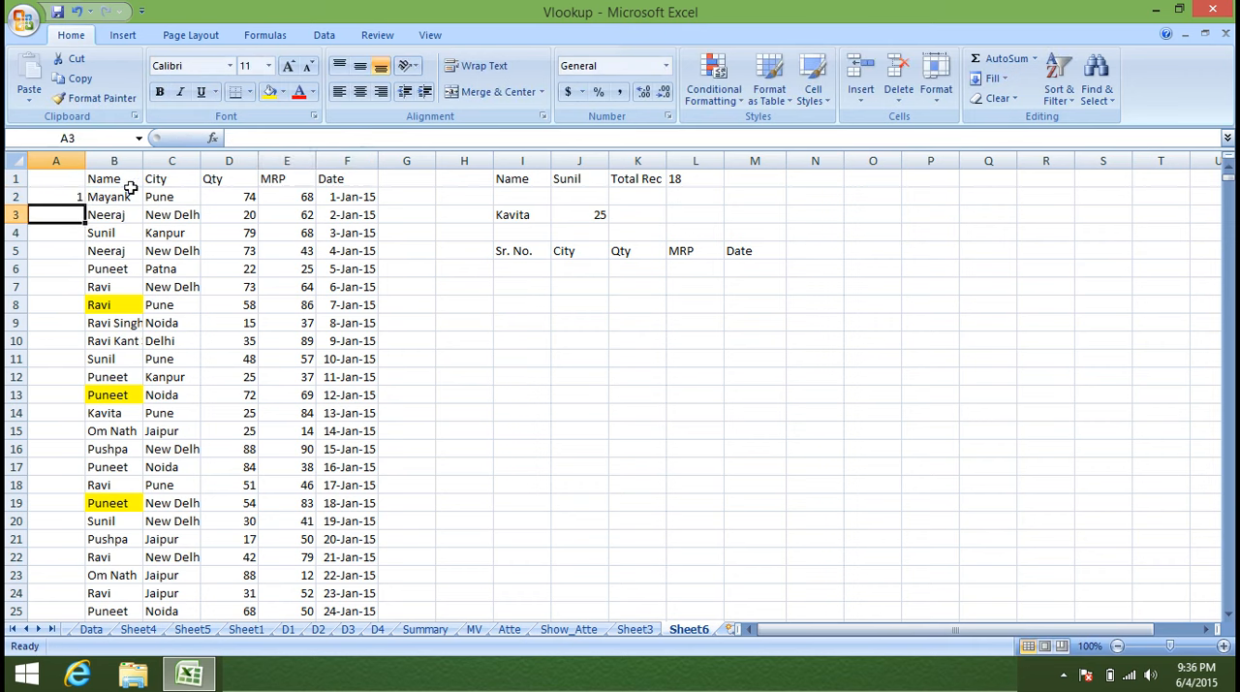
pyautogui.click(64, 197)
pyautogui.doubleClick(86, 204)
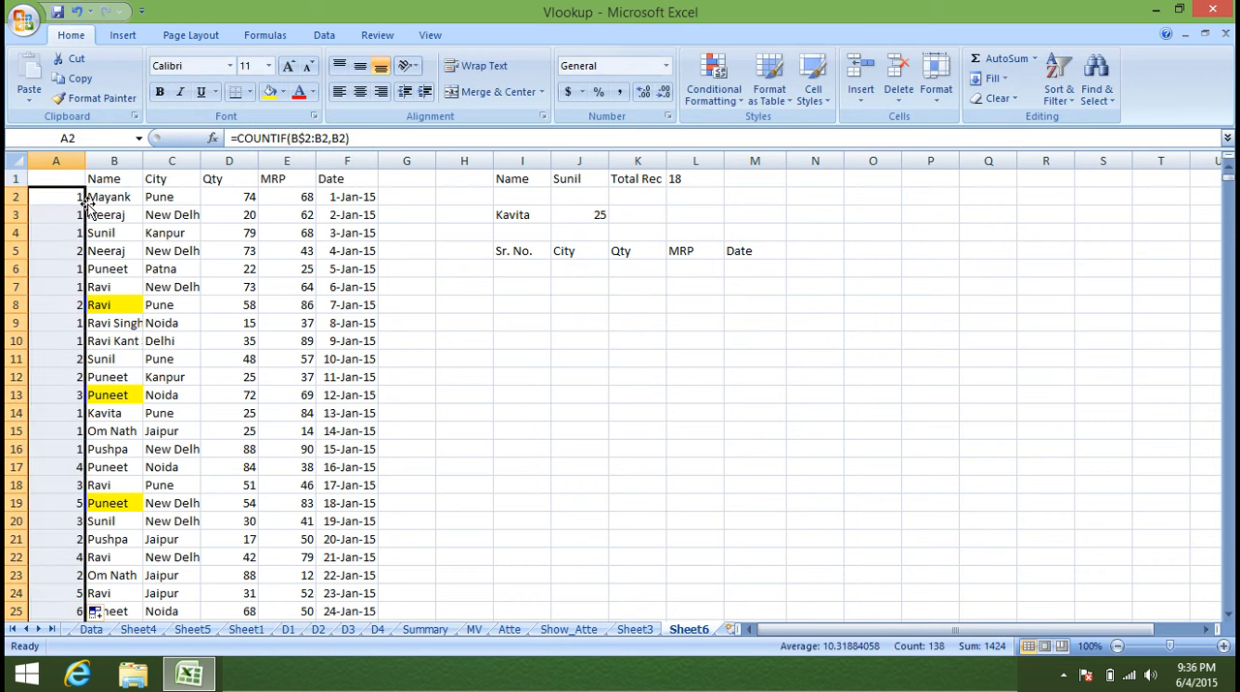
# Check the running numbers in column A for the first listed name, using a temporary filter on the Name column.
pyautogui.click(81, 175)
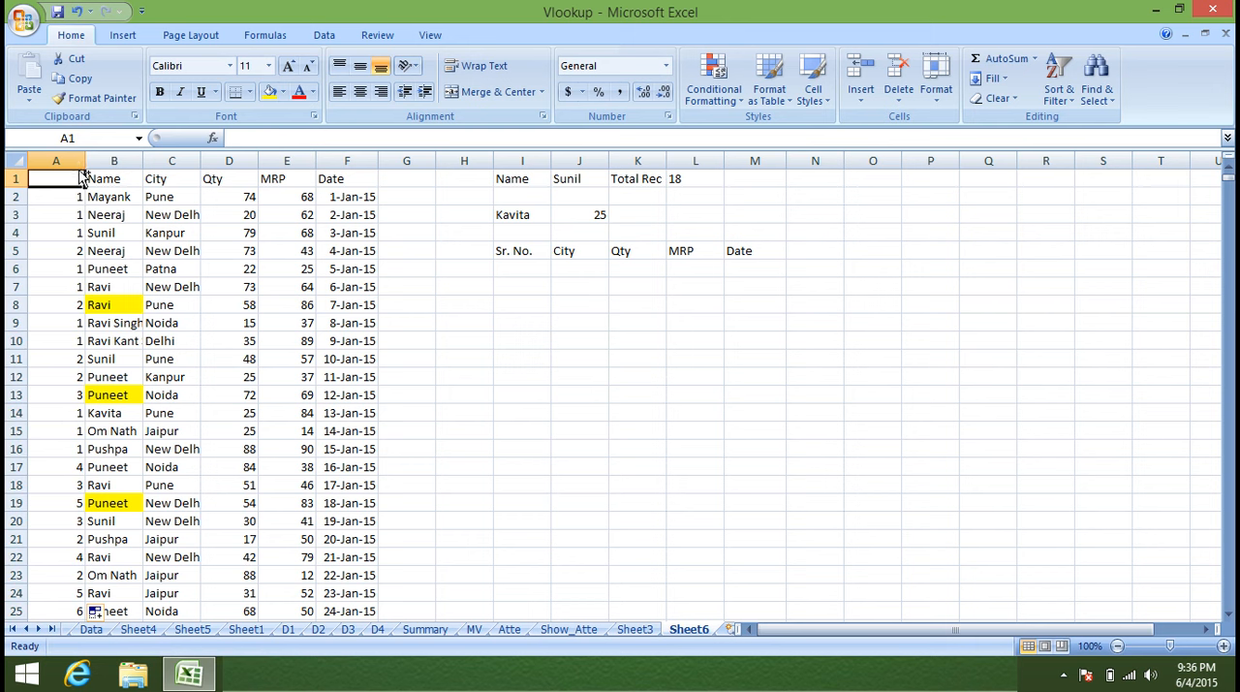
pyautogui.hotkey('ctrl', 'shift', 'l')
pyautogui.click(135, 179)
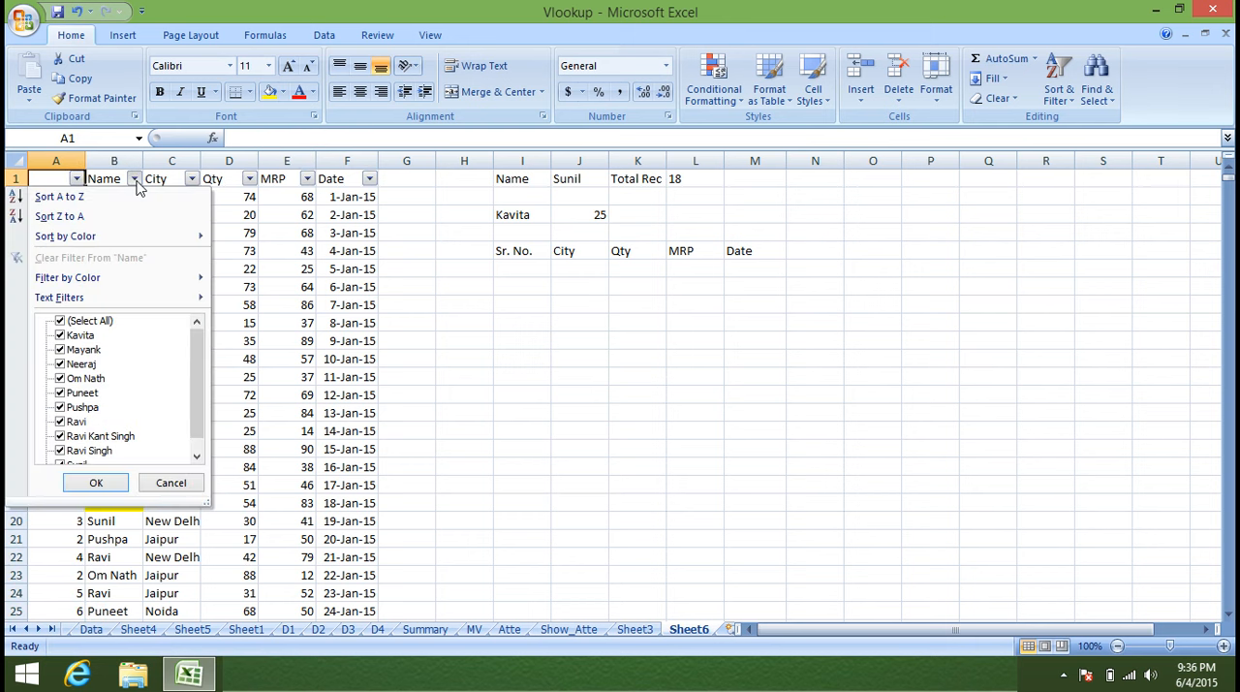
pyautogui.click(61, 321)
pyautogui.click(60, 336)
pyautogui.click(96, 483)
pyautogui.click(61, 197)
pyautogui.moveTo(61, 197); pyautogui.dragTo(110, 252)
pyautogui.click(99, 217)
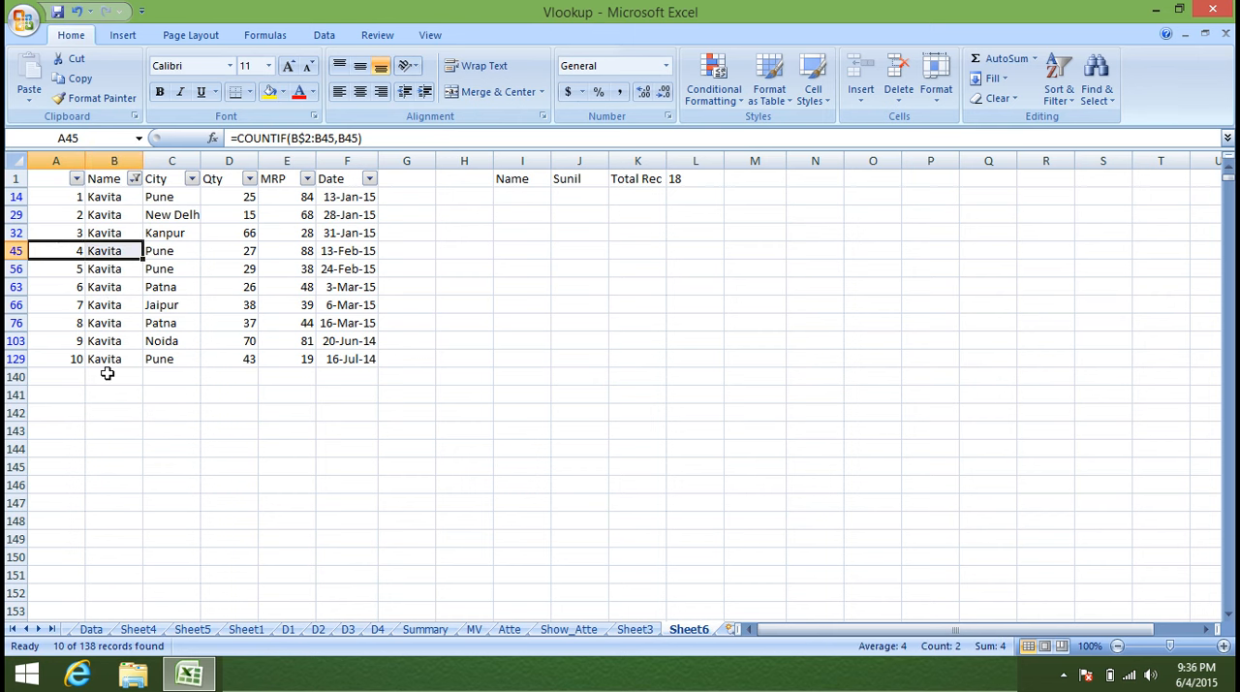
pyautogui.hotkey('ctrl', 'shift', 'l')
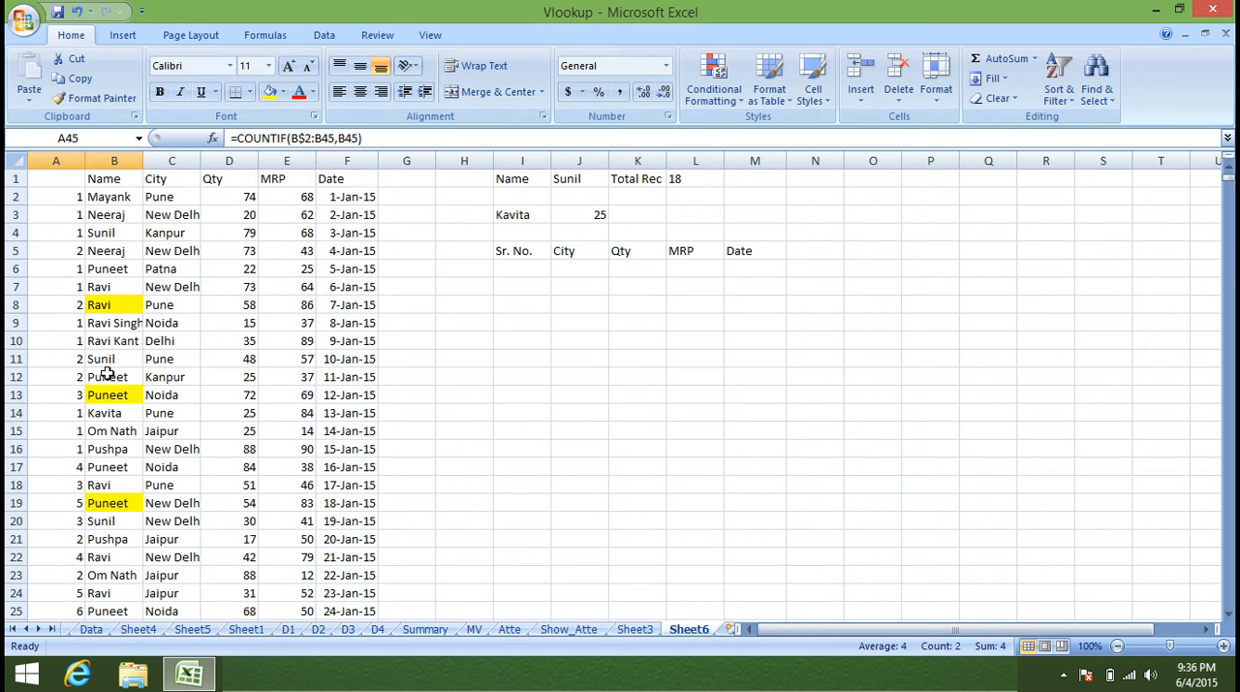
# Append a hyphen and the name to the running count in A2 with =COUNTIF(B$2:B2,B2)&"-"&B2.
pyautogui.click(57, 196)
pyautogui.click(378, 138)
pyautogui.click(379, 141)
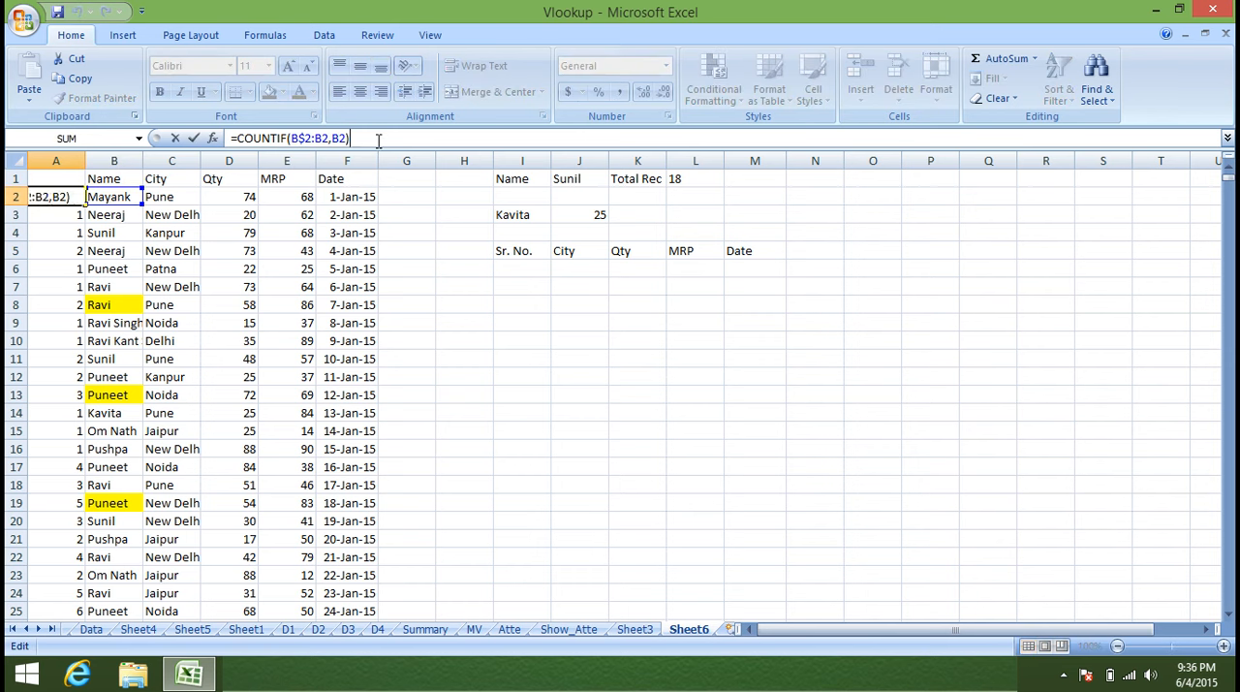
pyautogui.write('&"-"&')
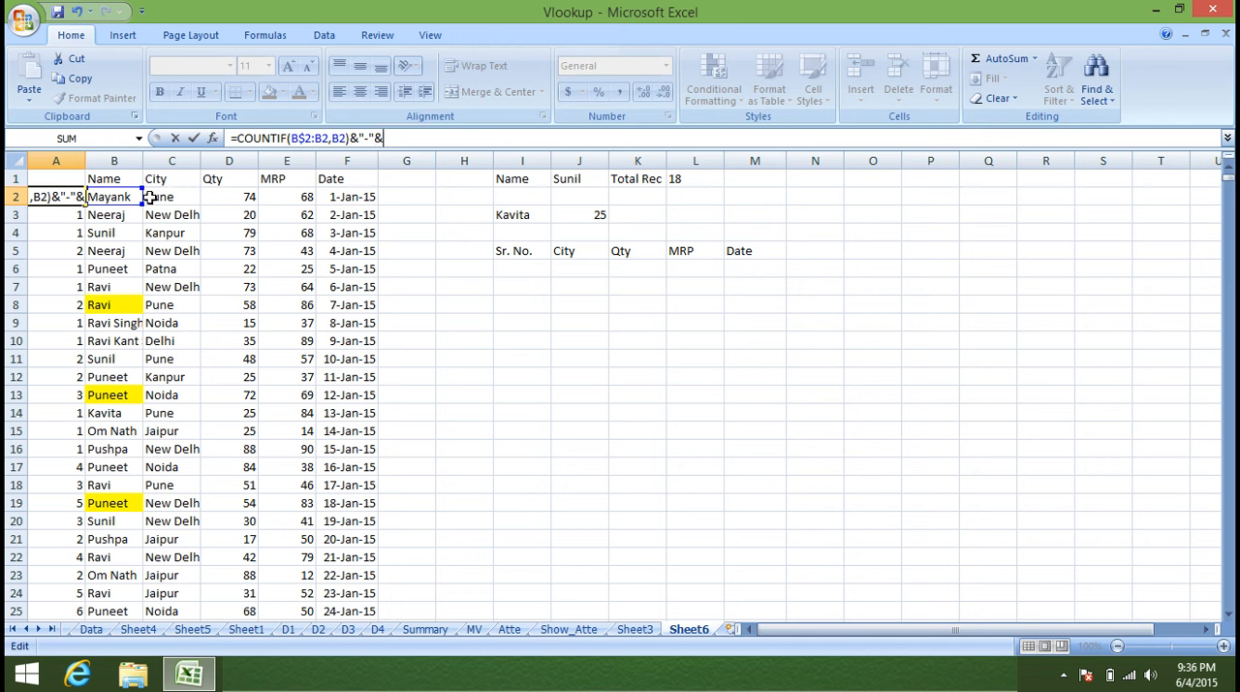
pyautogui.click(117, 197)
pyautogui.press('Return')
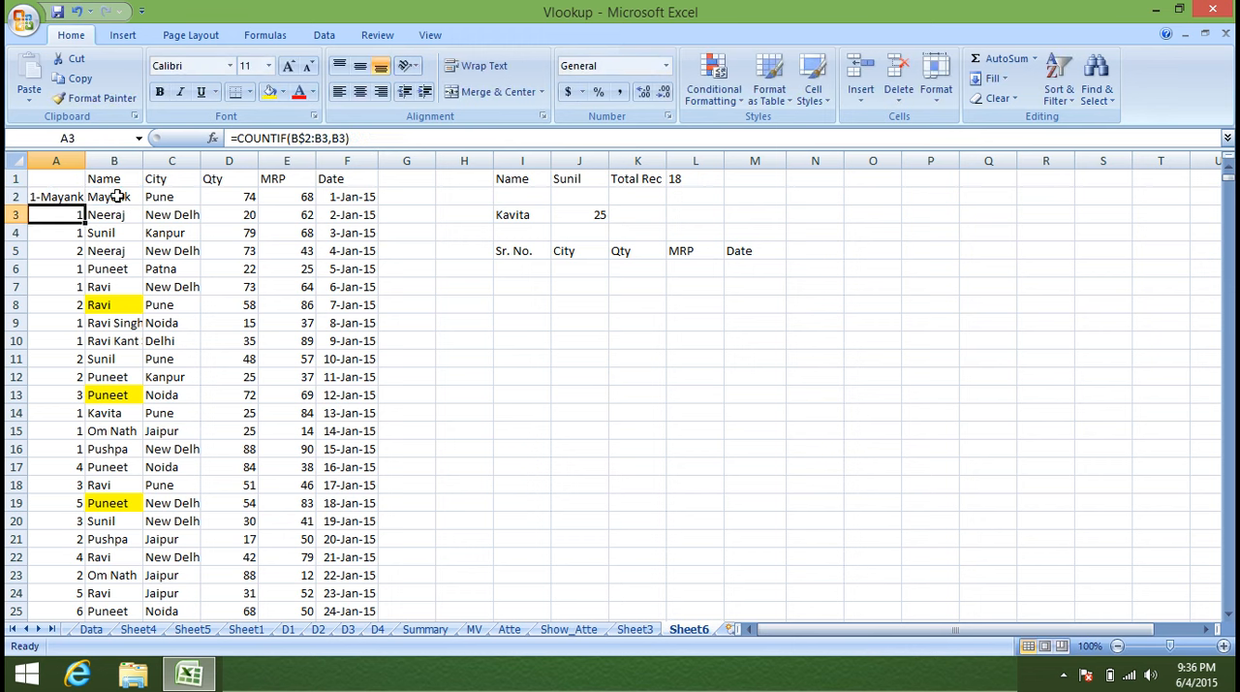
# Fill the A2 key formula down the helper column and check the keys in A4, A7 and A8.
pyautogui.click(71, 198)
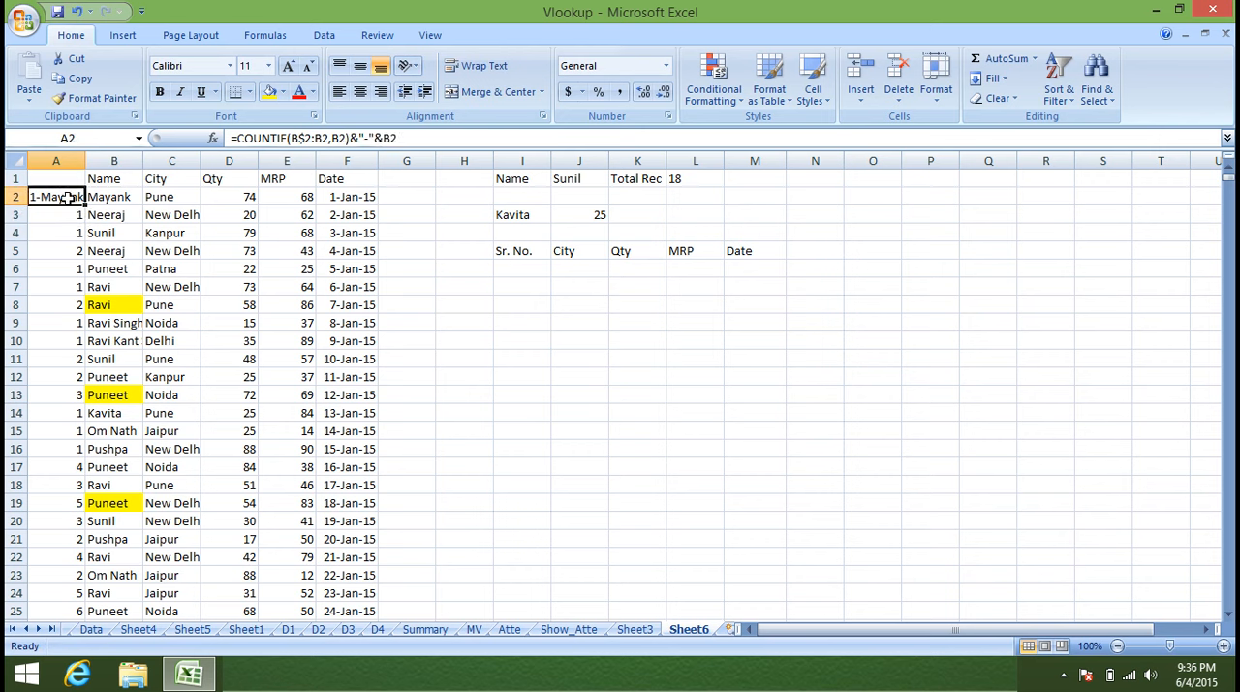
pyautogui.doubleClick(83, 205)
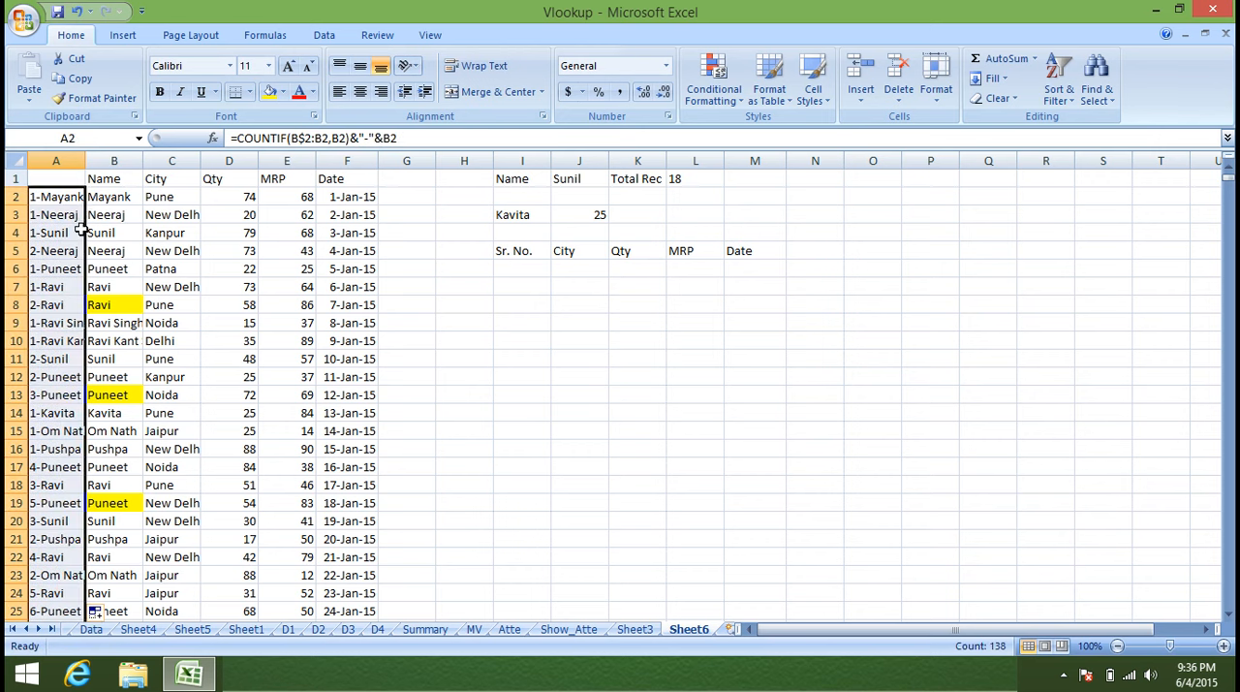
pyautogui.click(68, 234)
pyautogui.click(53, 291)
pyautogui.click(51, 305)
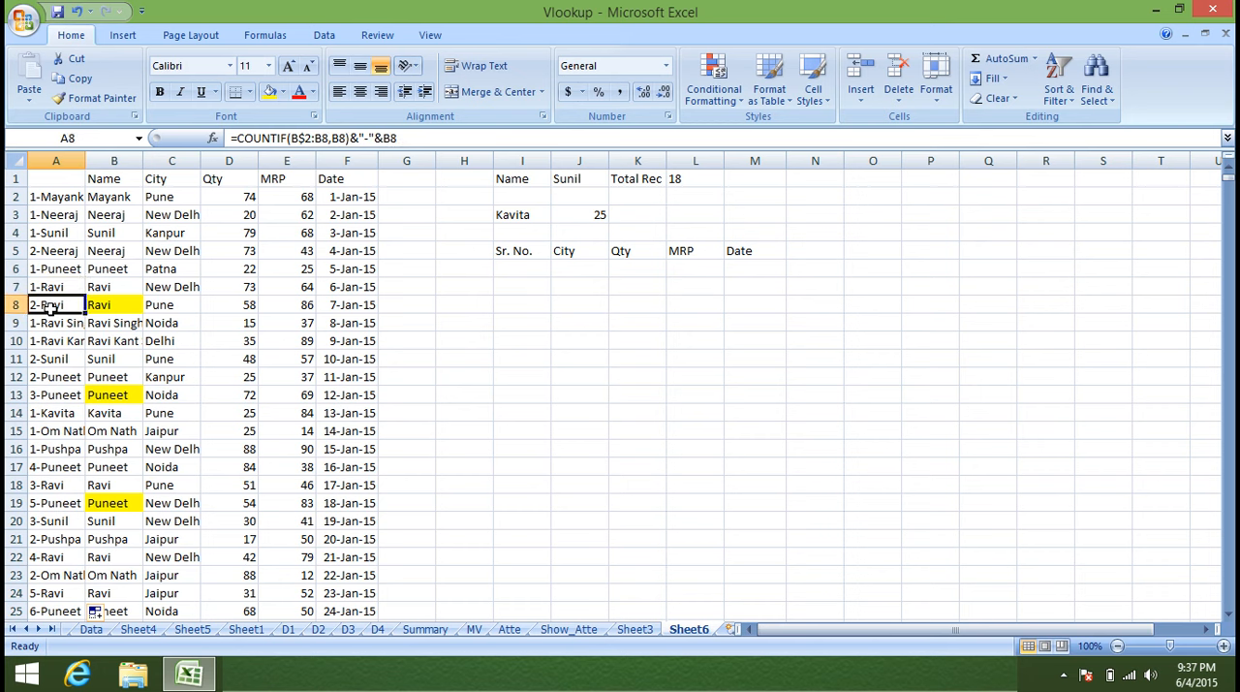
pyautogui.click(55, 160)
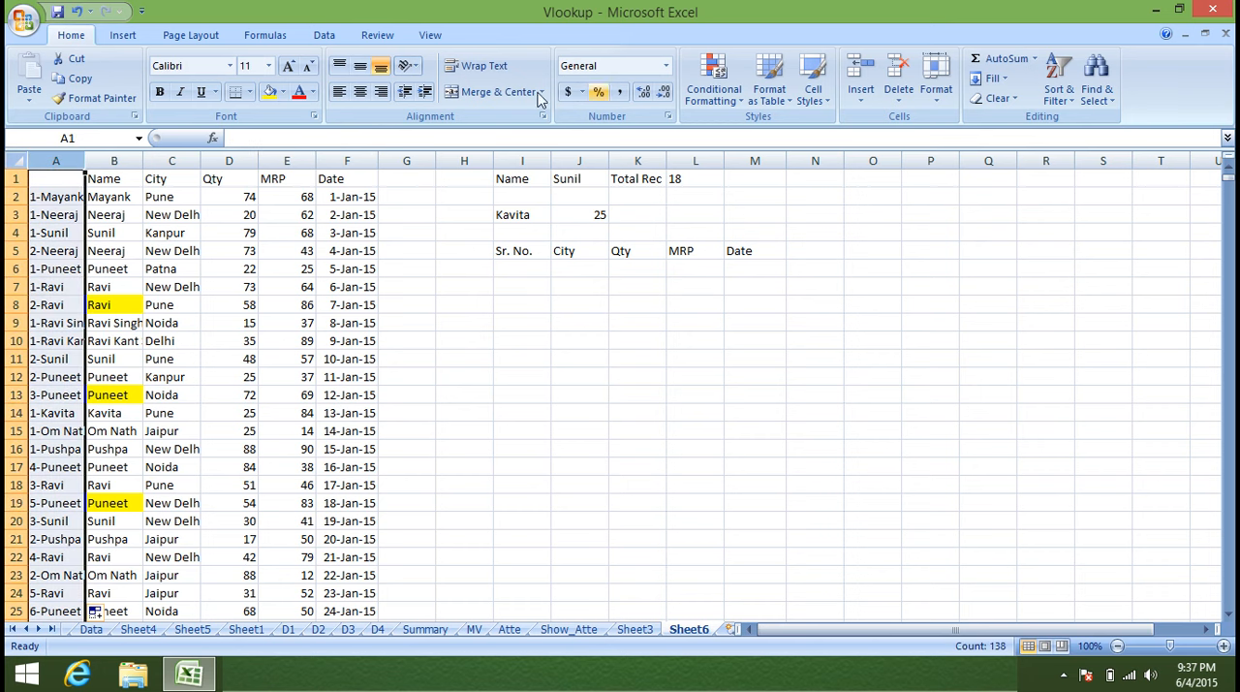
pyautogui.click(718, 87)
pyautogui.moveTo(785, 133)
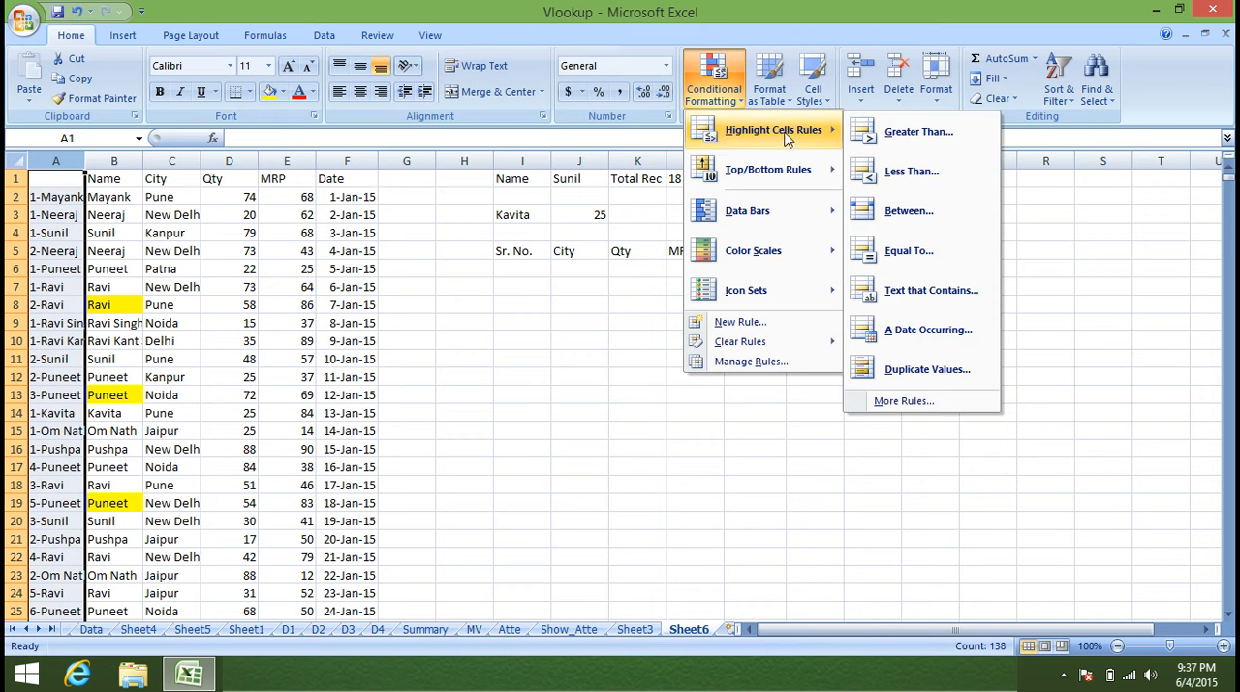
pyautogui.click(920, 385)
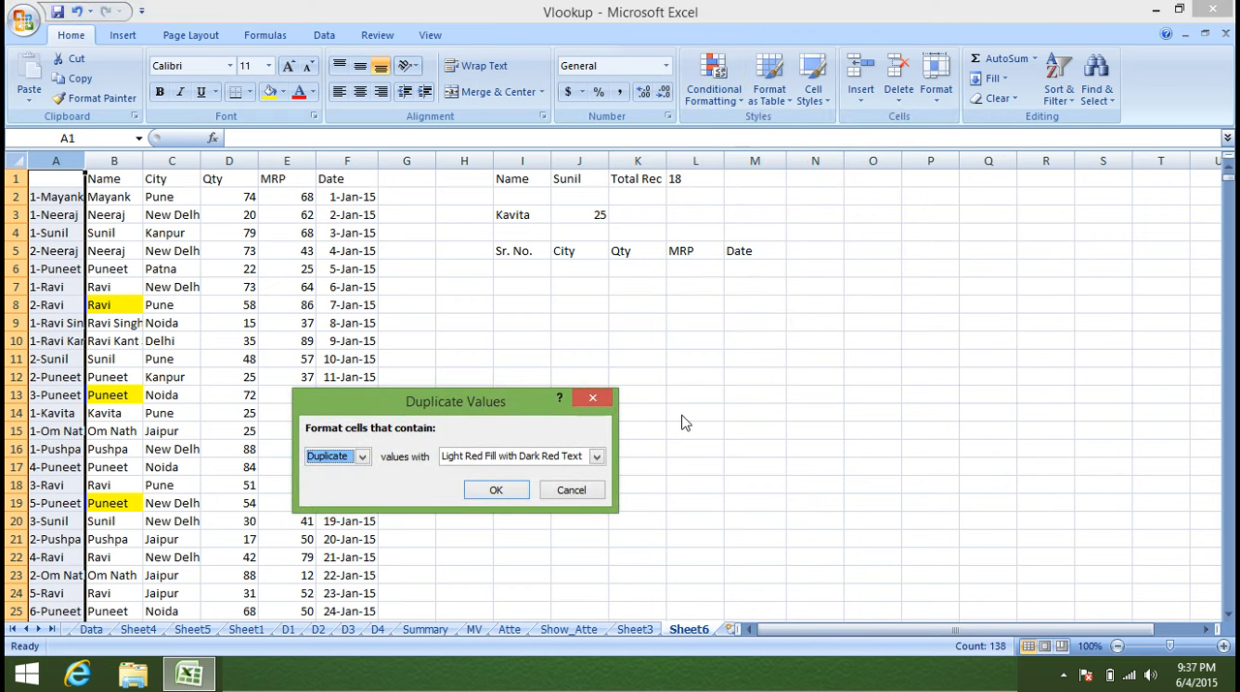
pyautogui.click(591, 496)
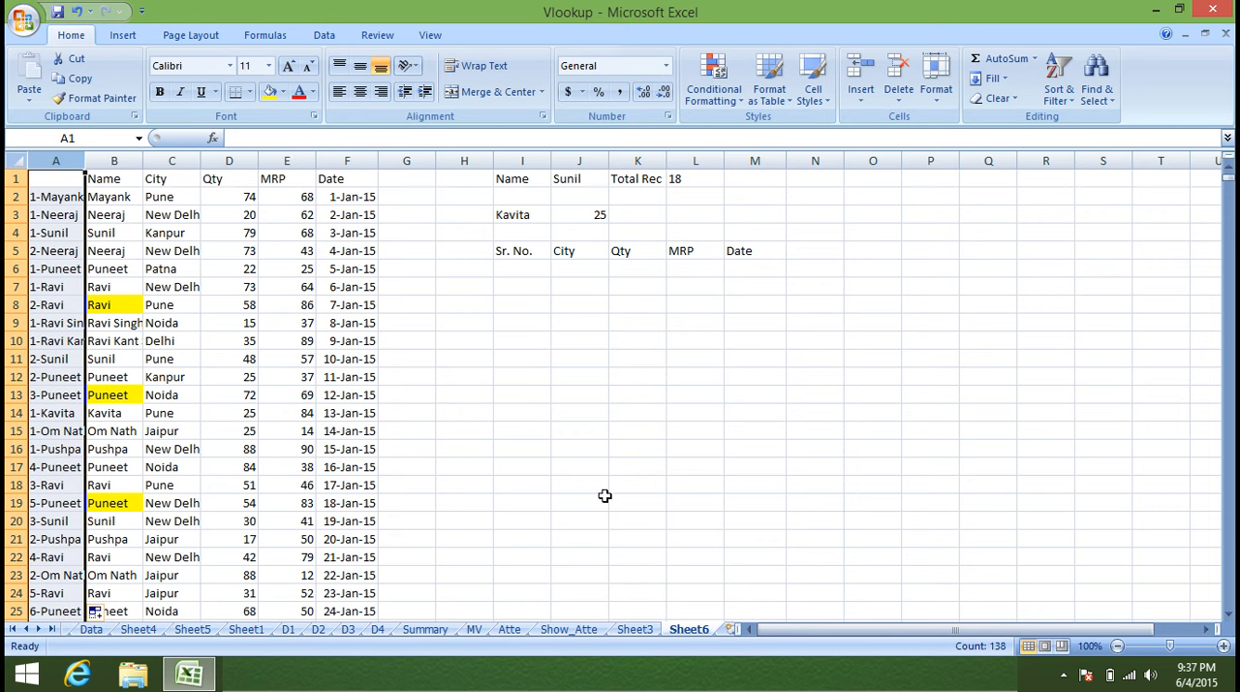
# Clear the leftover contents of I3:K3 and enter 1 as the first Sr. No. in I6.
pyautogui.moveTo(511, 214); pyautogui.dragTo(623, 214)
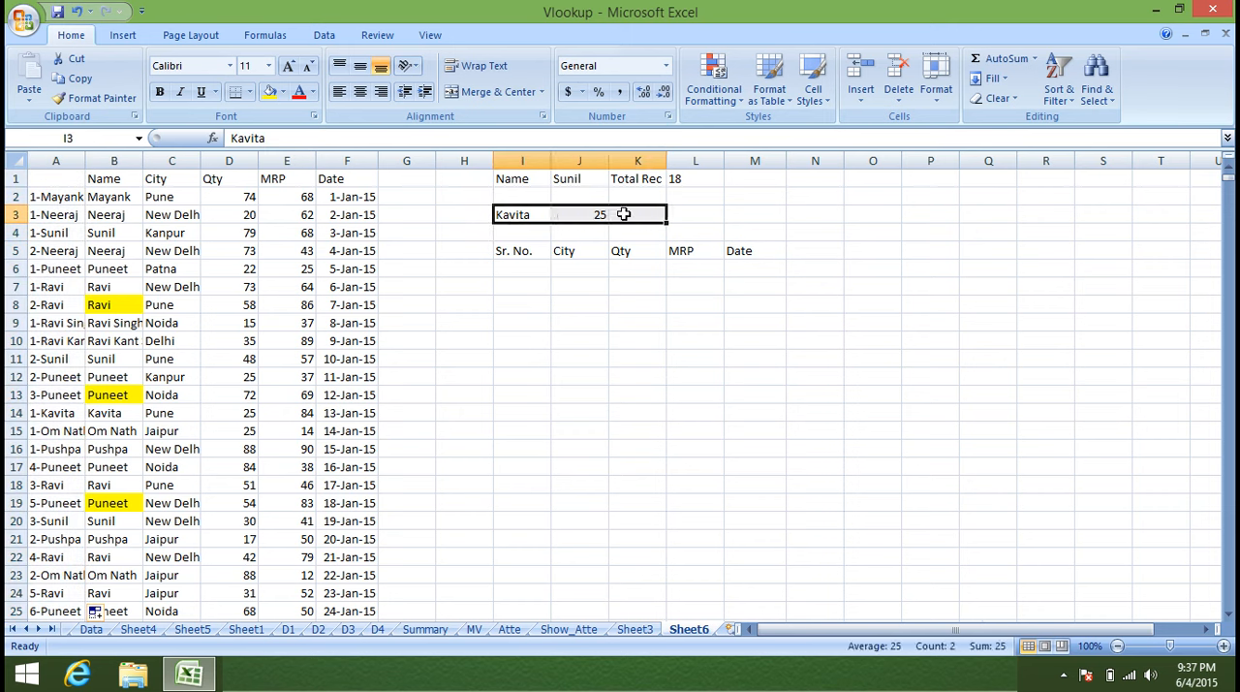
pyautogui.press('Delete')
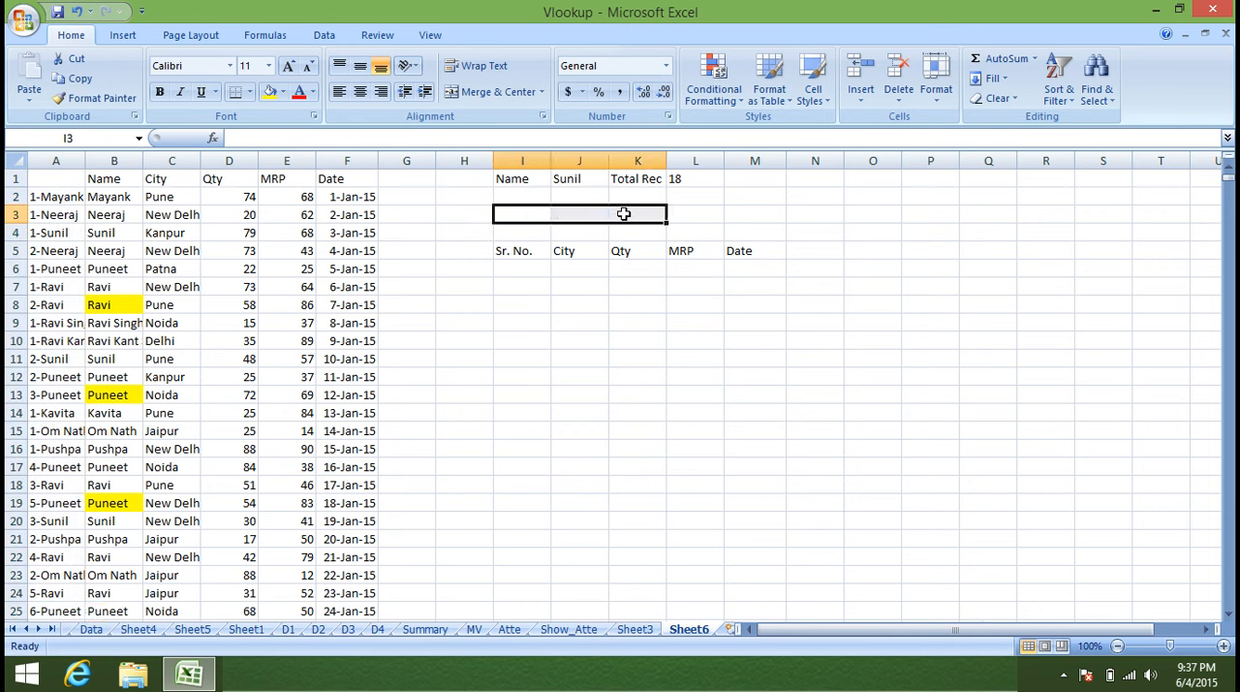
pyautogui.click(526, 275)
pyautogui.write('1')
pyautogui.press('Tab')
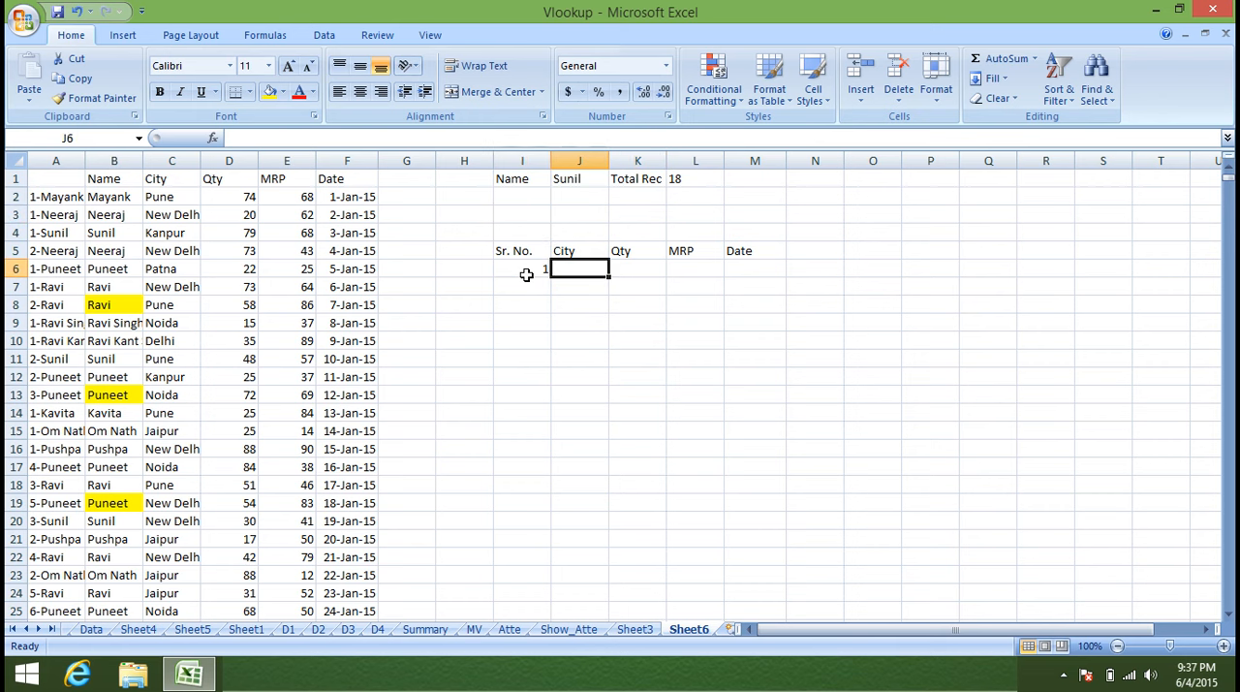
# Enter the City lookup in J6 as =VLOOKUP(I6&"-"&J1,A:F,3,0), joining the serial number and name as the key.
pyautogui.write('=vl')
pyautogui.press('Tab')
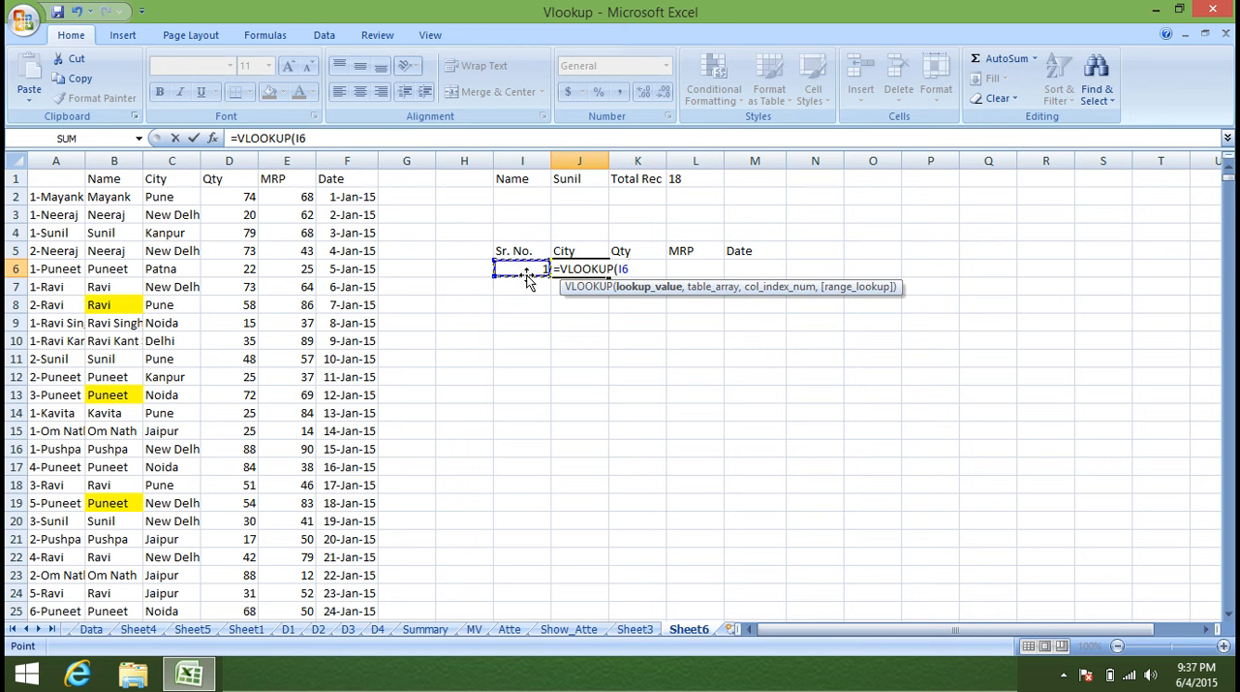
pyautogui.write('&"-"&')
pyautogui.click(588, 179)
pyautogui.write(',')
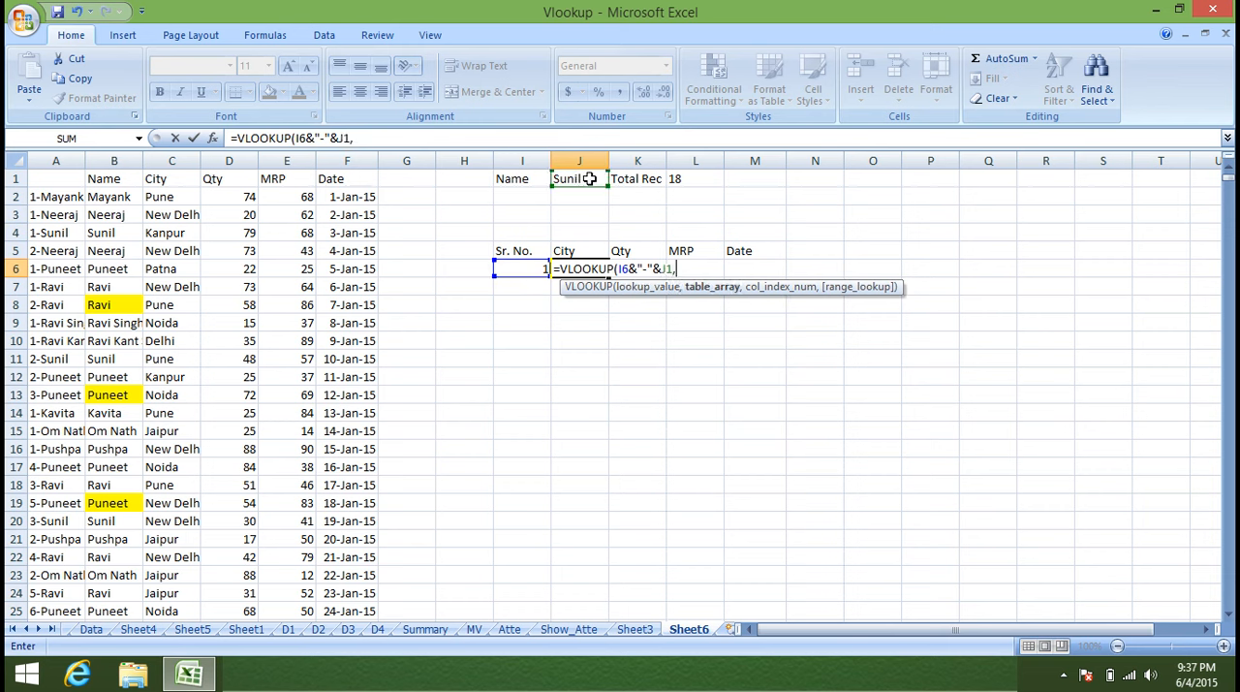
pyautogui.moveTo(55, 160); pyautogui.dragTo(326, 155)
pyautogui.write(',')
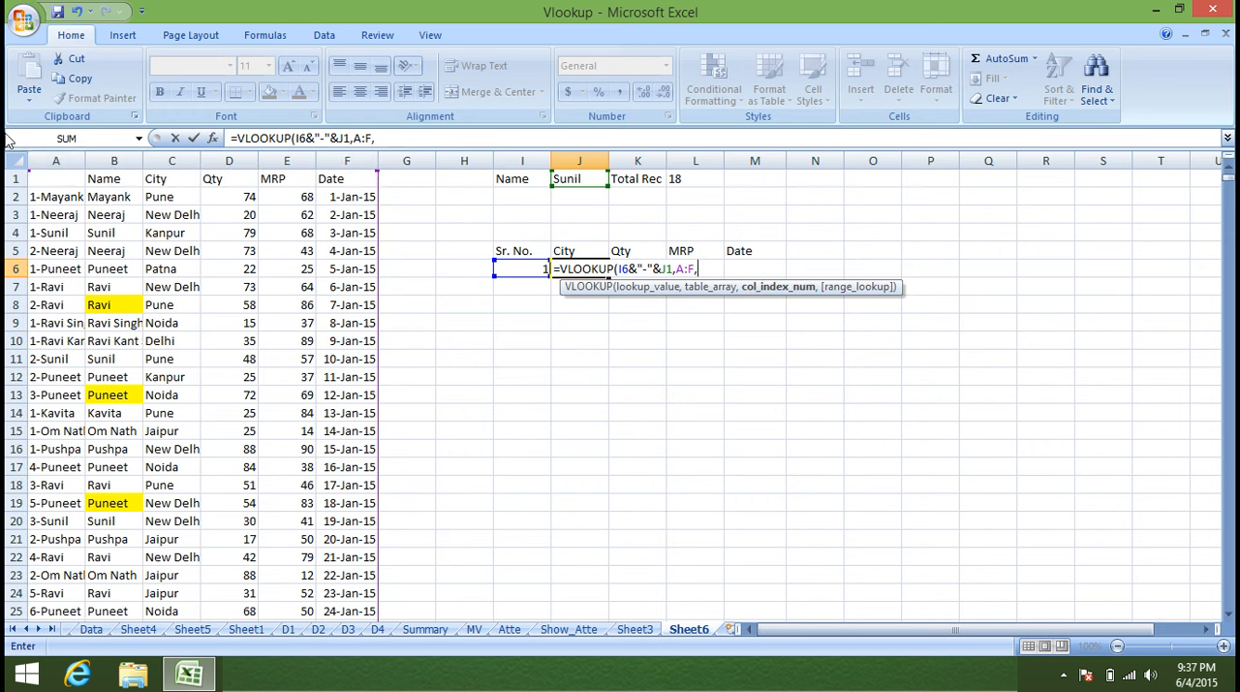
pyautogui.write('3,0')
pyautogui.press('Return')
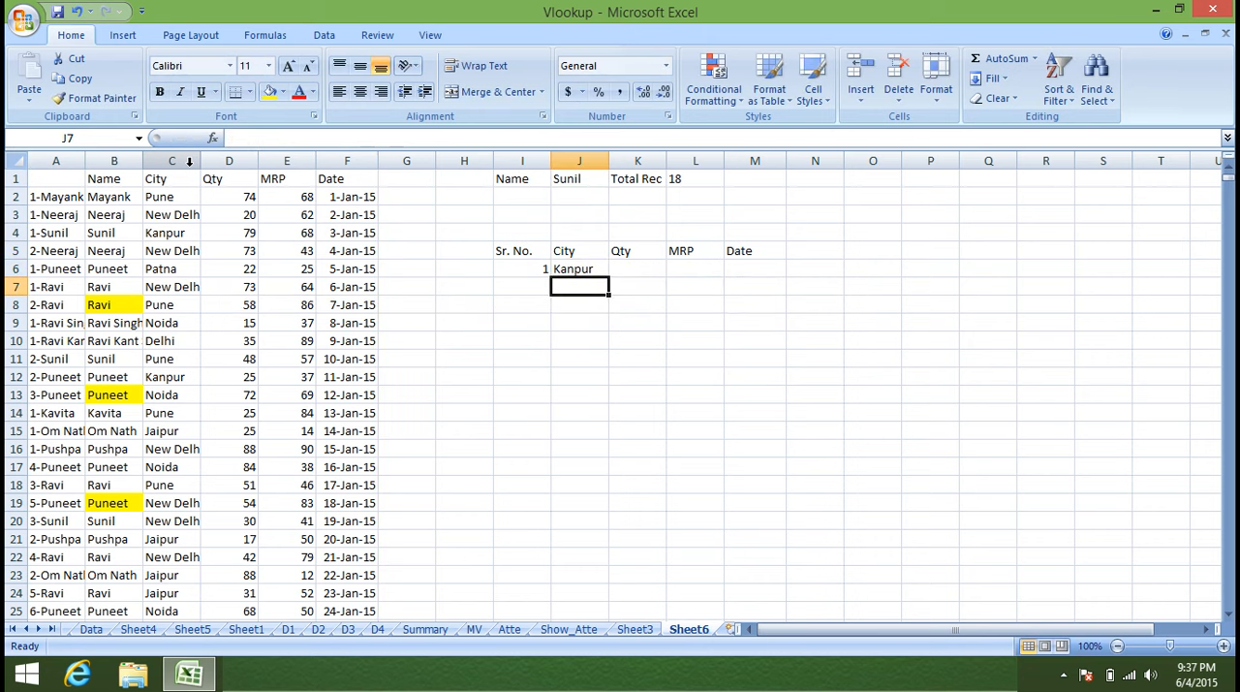
pyautogui.click(601, 269)
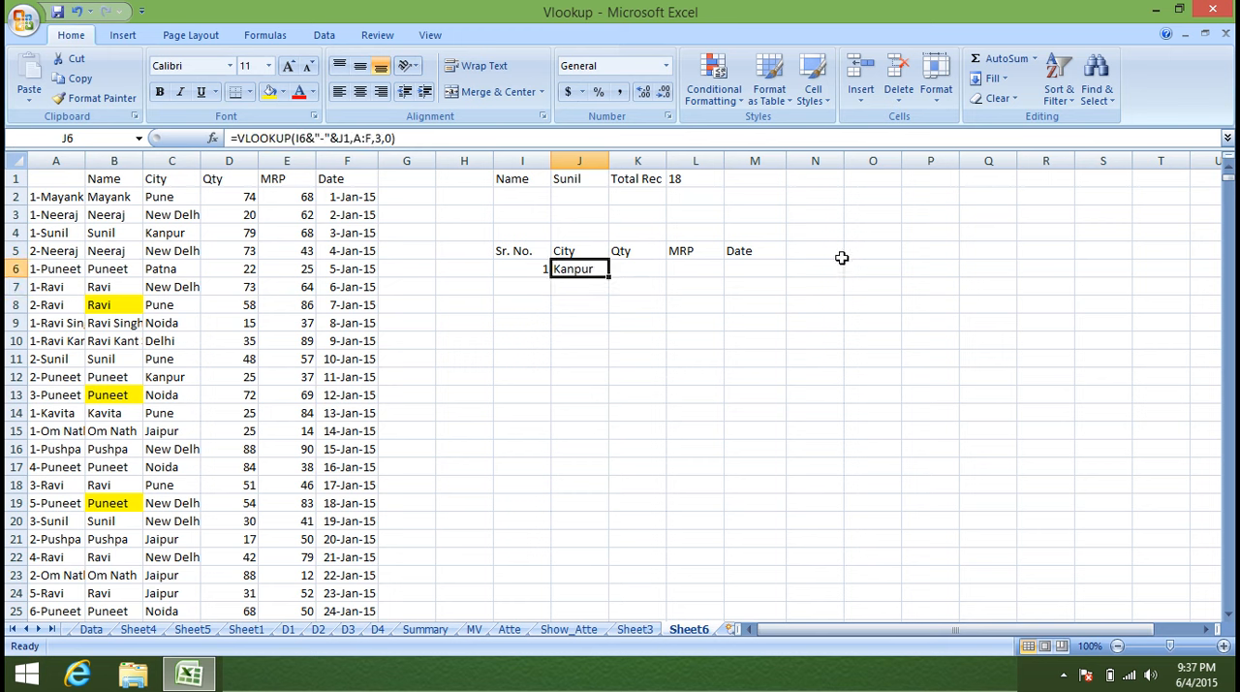
pyautogui.click(523, 286)
pyautogui.write('3')
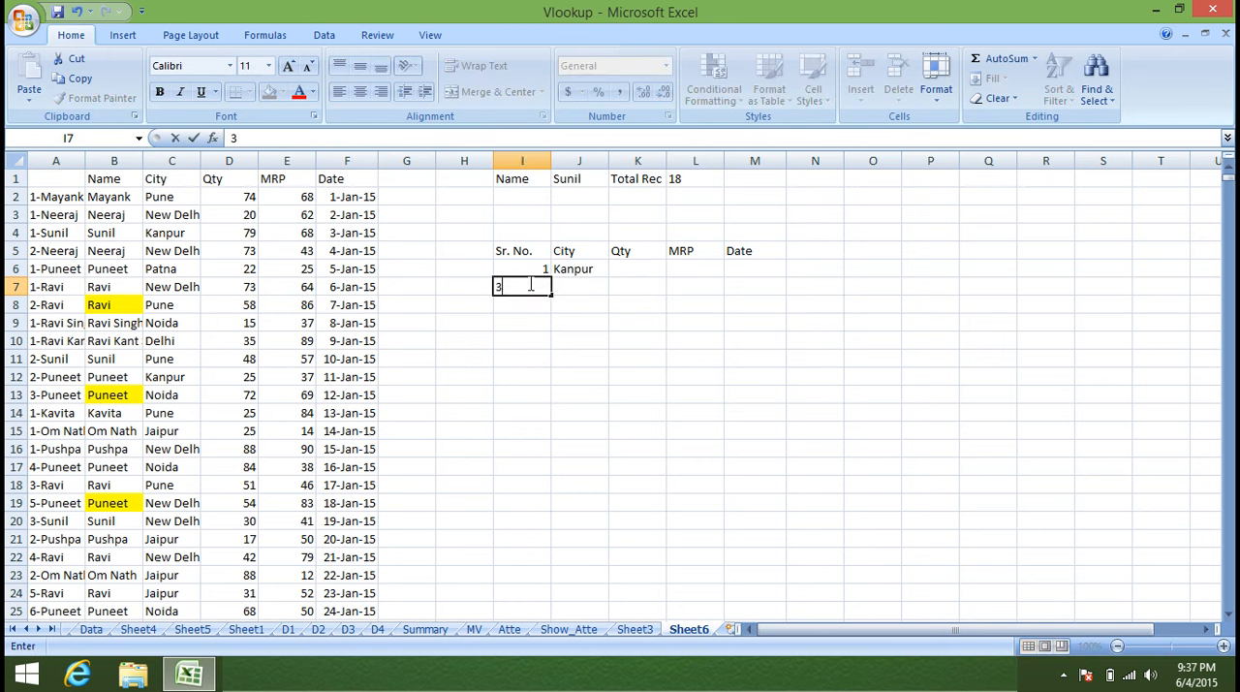
pyautogui.press('Escape')
pyautogui.click(565, 269)
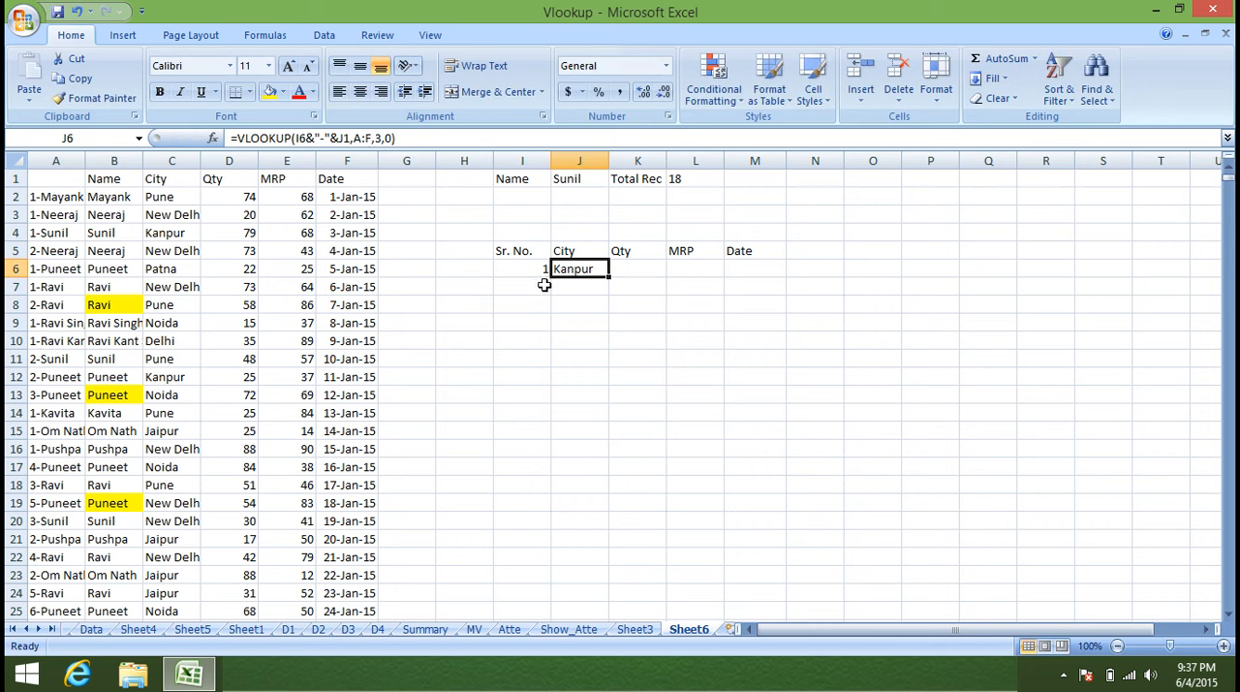
# Enter 2 as the second Sr. No. in I7.
pyautogui.click(544, 285)
pyautogui.write('2')
pyautogui.press('Return')
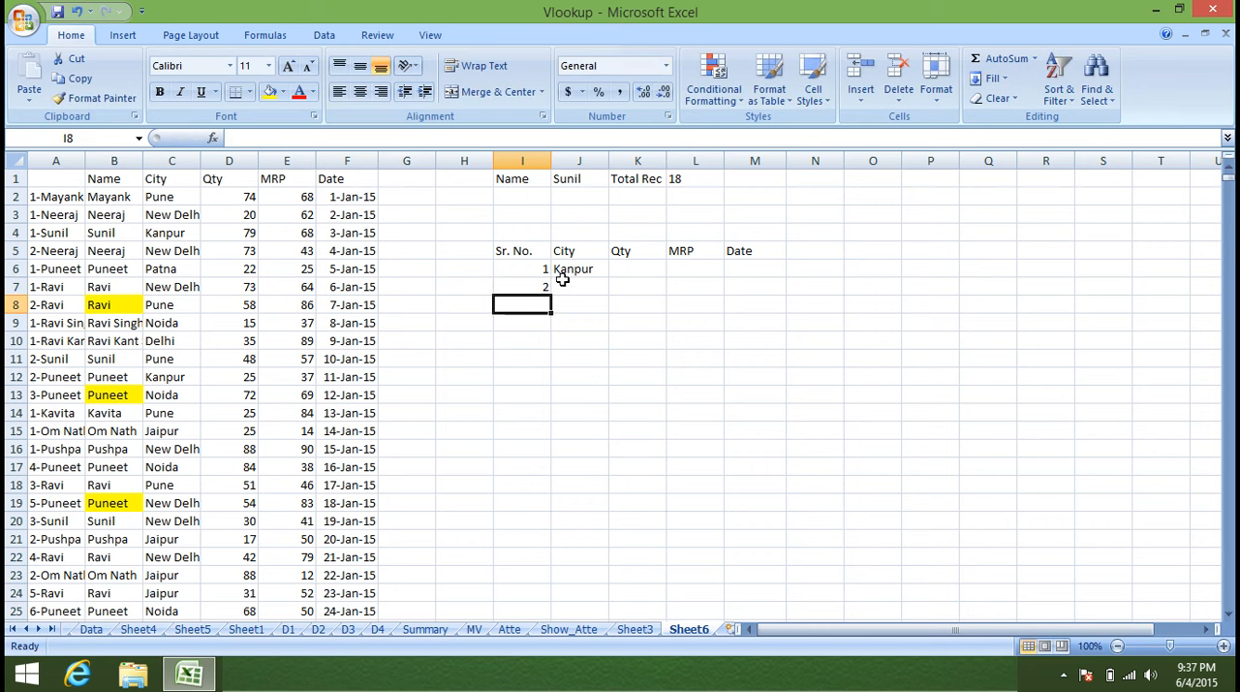
# Make the name cell and table range absolute in the J6 formula, as $J$1 and $A:$F.
pyautogui.click(558, 270)
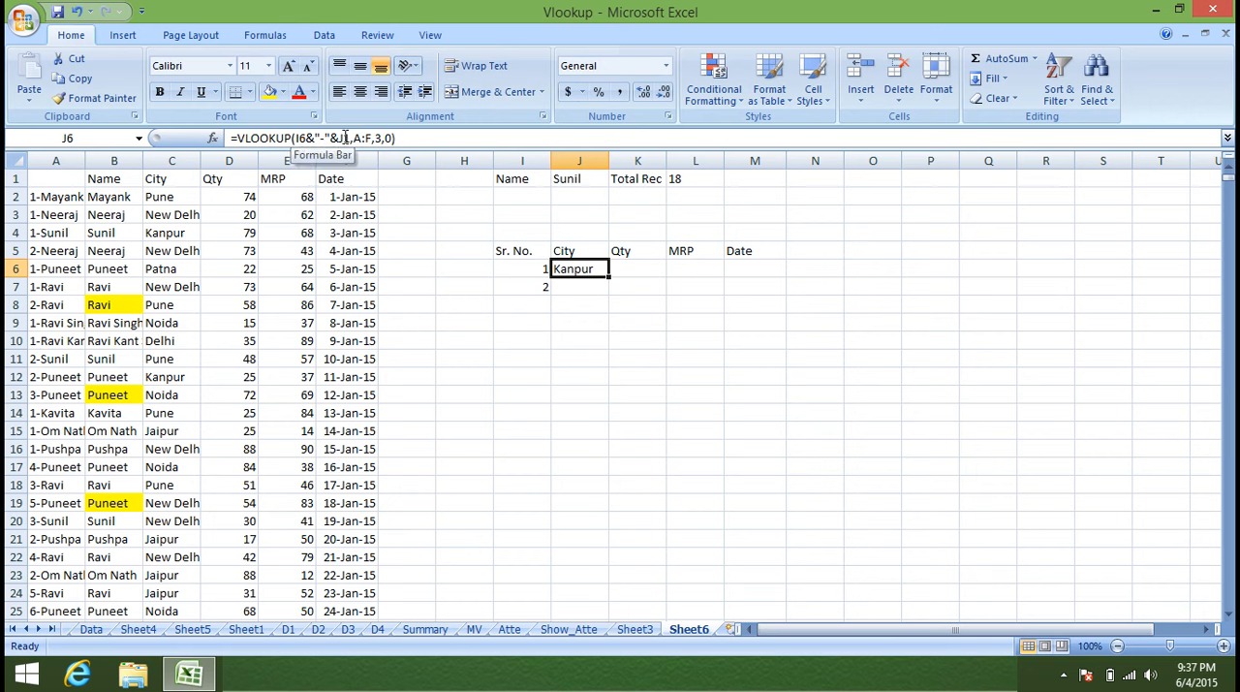
pyautogui.click(344, 137)
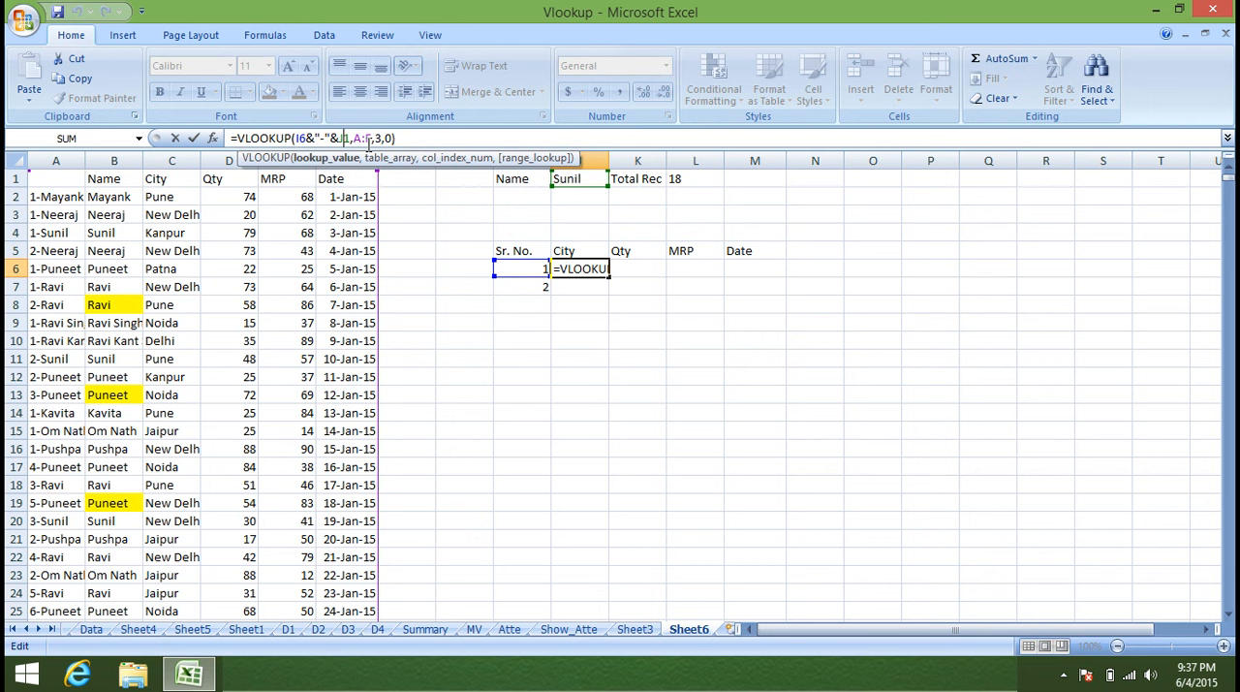
pyautogui.press('F4')
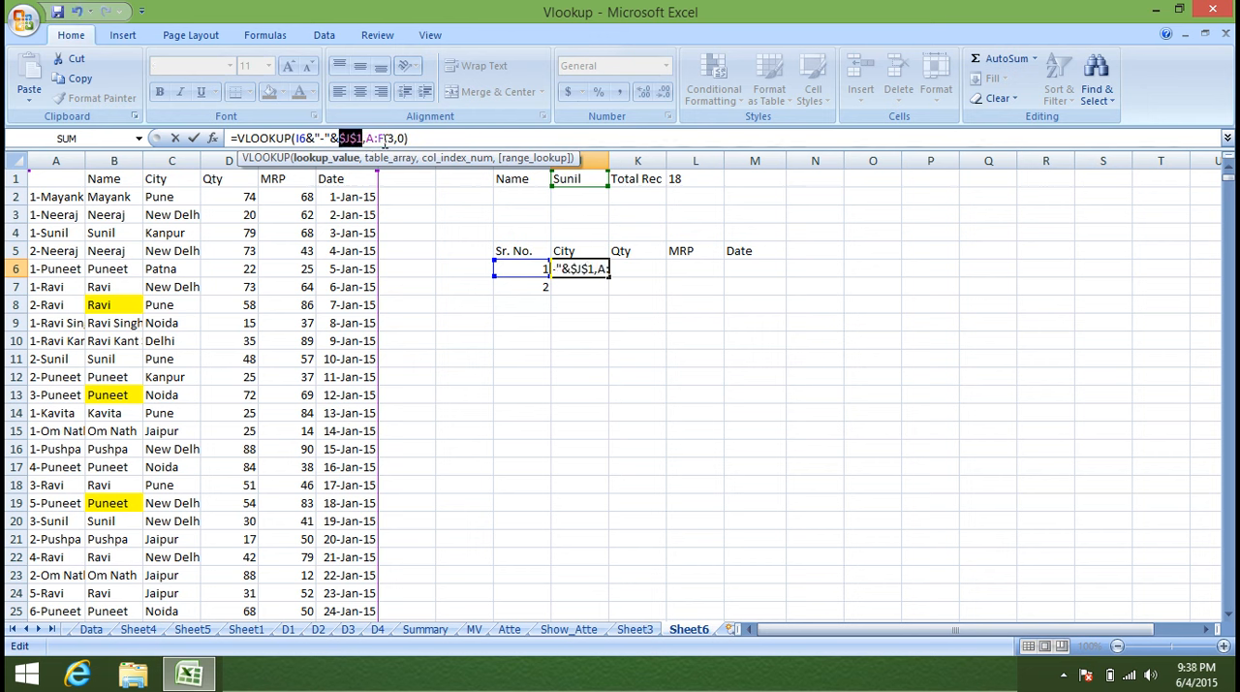
pyautogui.click(381, 138)
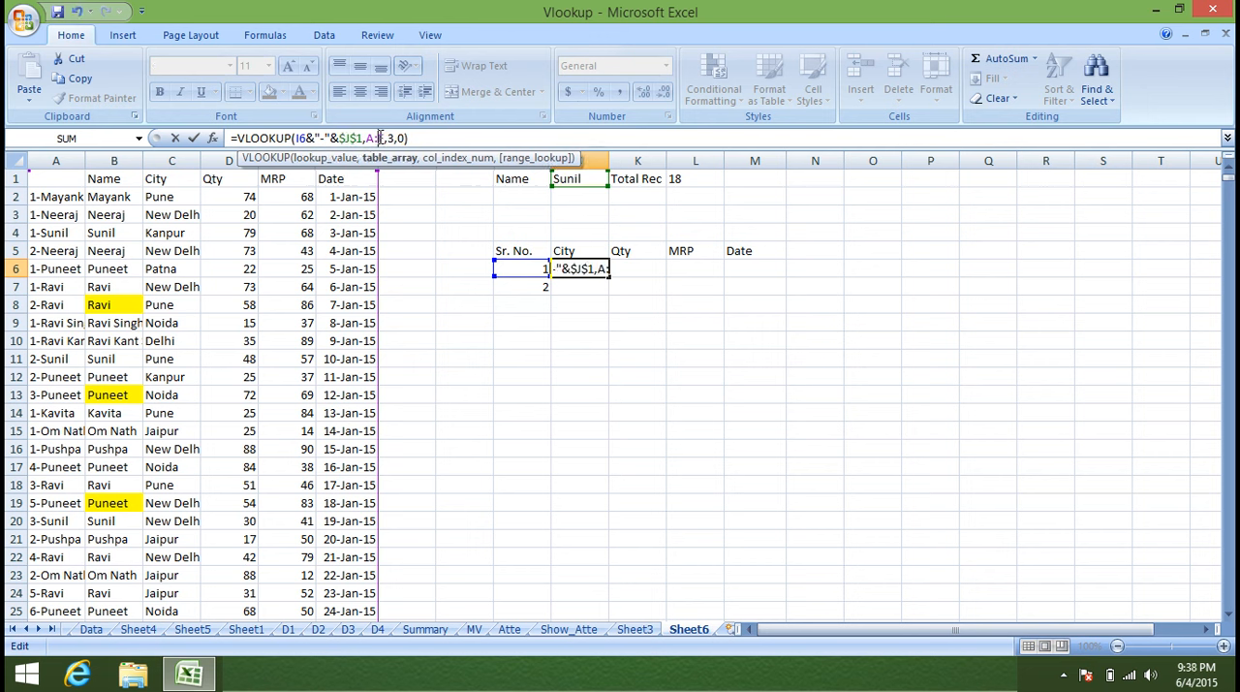
pyautogui.press('F5')
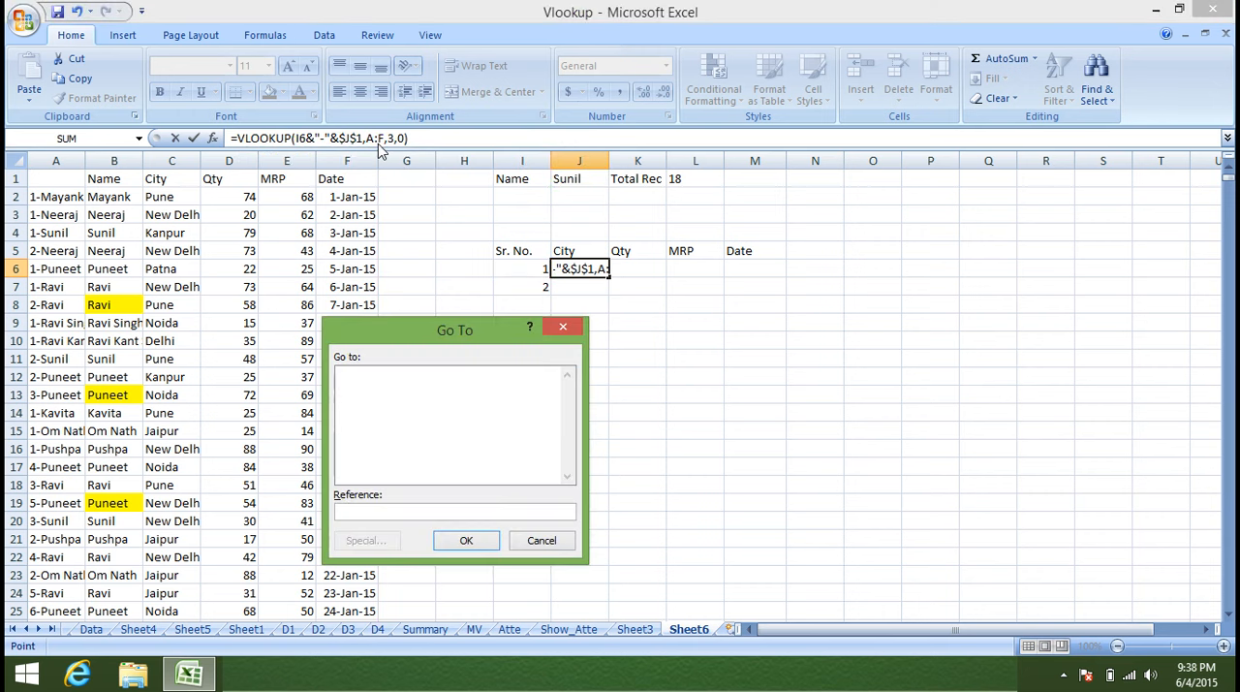
pyautogui.press('Escape')
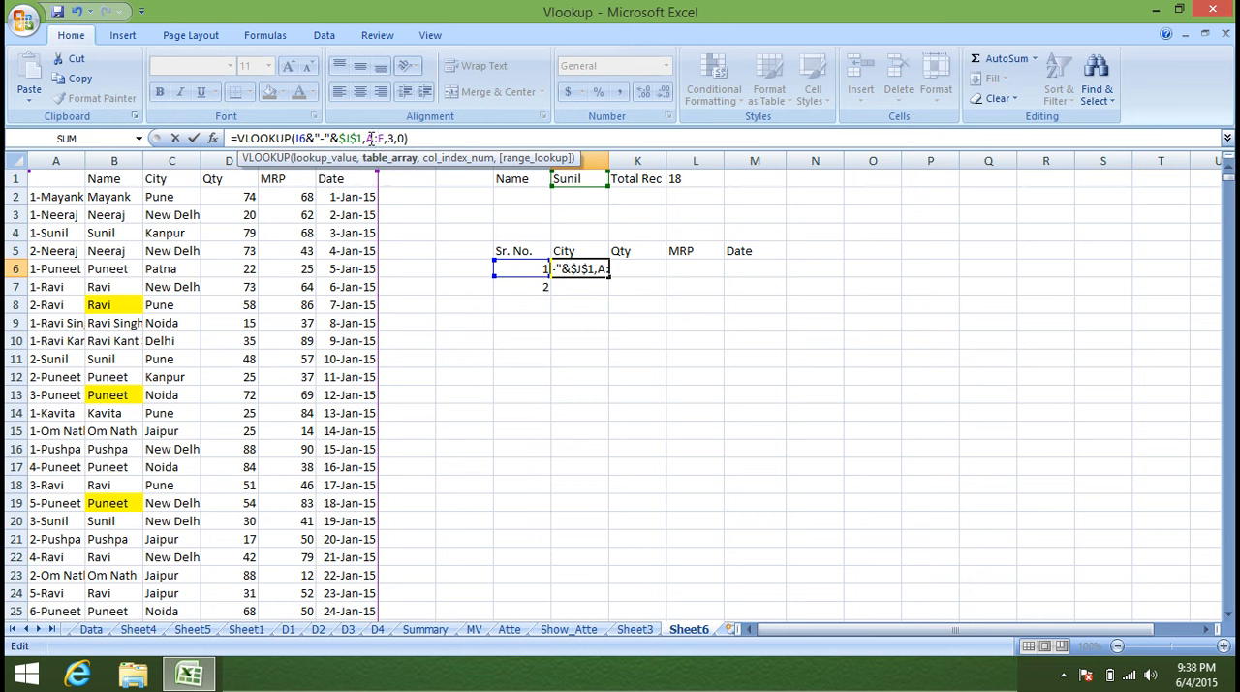
pyautogui.press('F4')
pyautogui.press('Return')
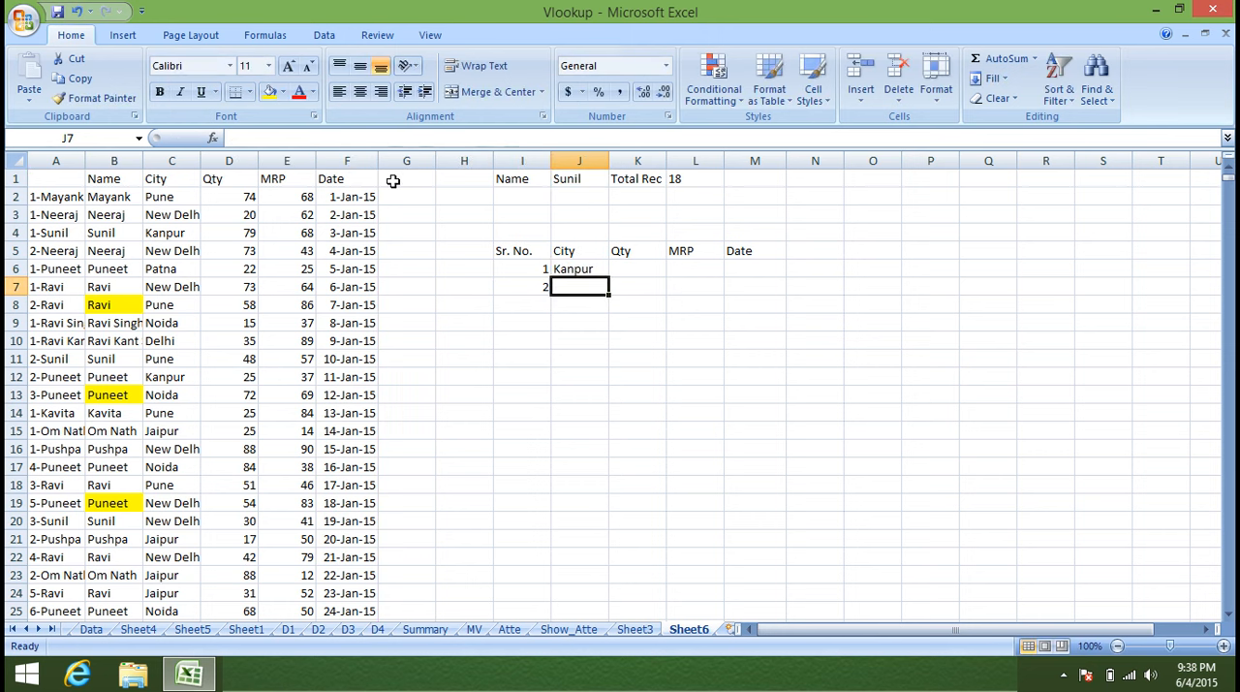
# Fill the J6 lookup across to M6 and lock its serial number column as $I6 in all four cells.
pyautogui.click(584, 271)
pyautogui.moveTo(609, 280); pyautogui.dragTo(780, 277)
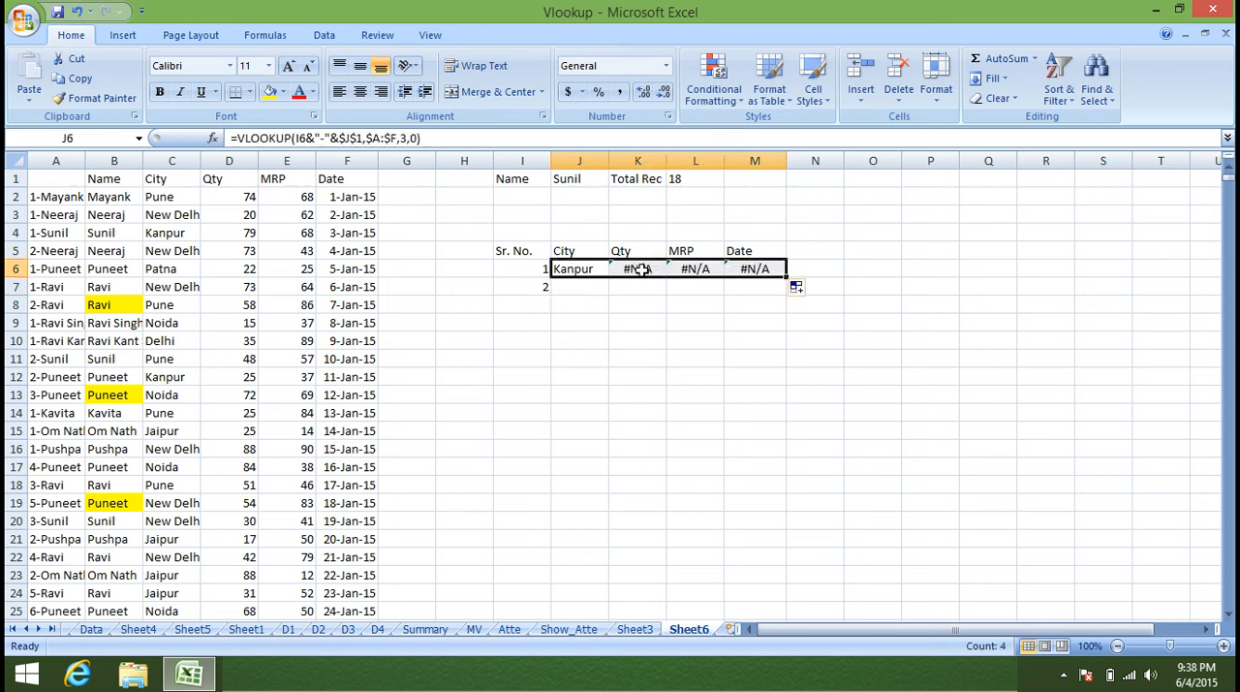
pyautogui.click(310, 139)
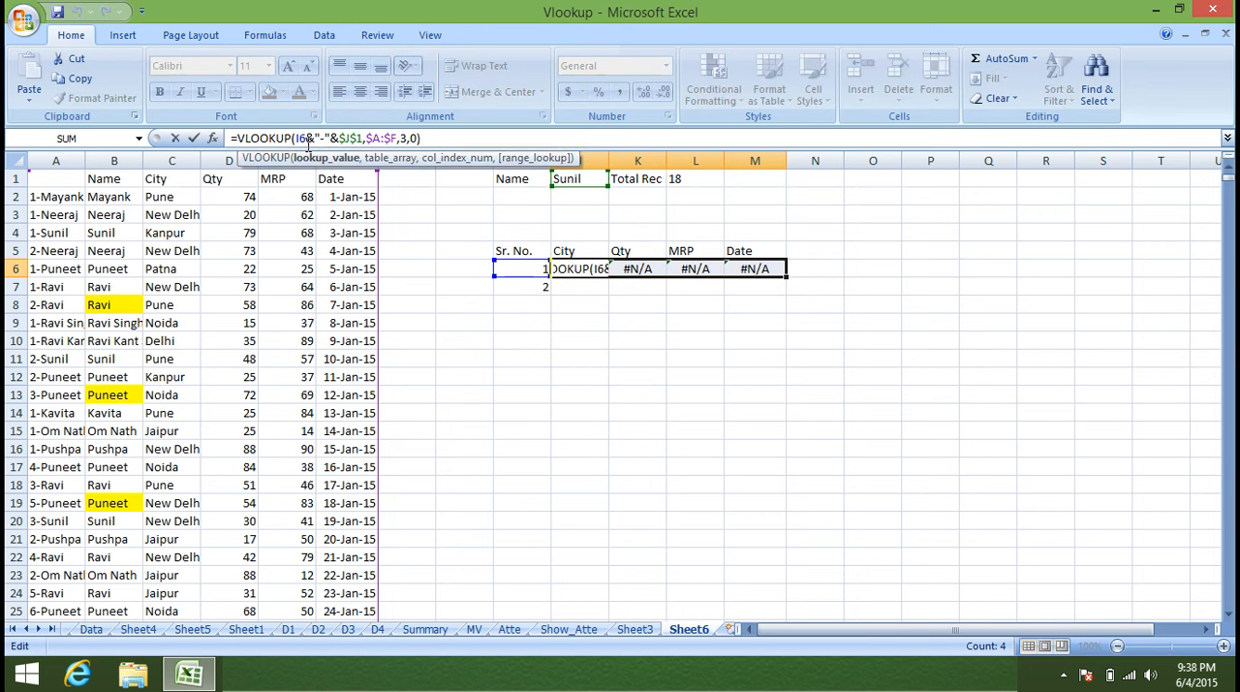
pyautogui.write('$')
pyautogui.hotkey('ctrl', 'Return')
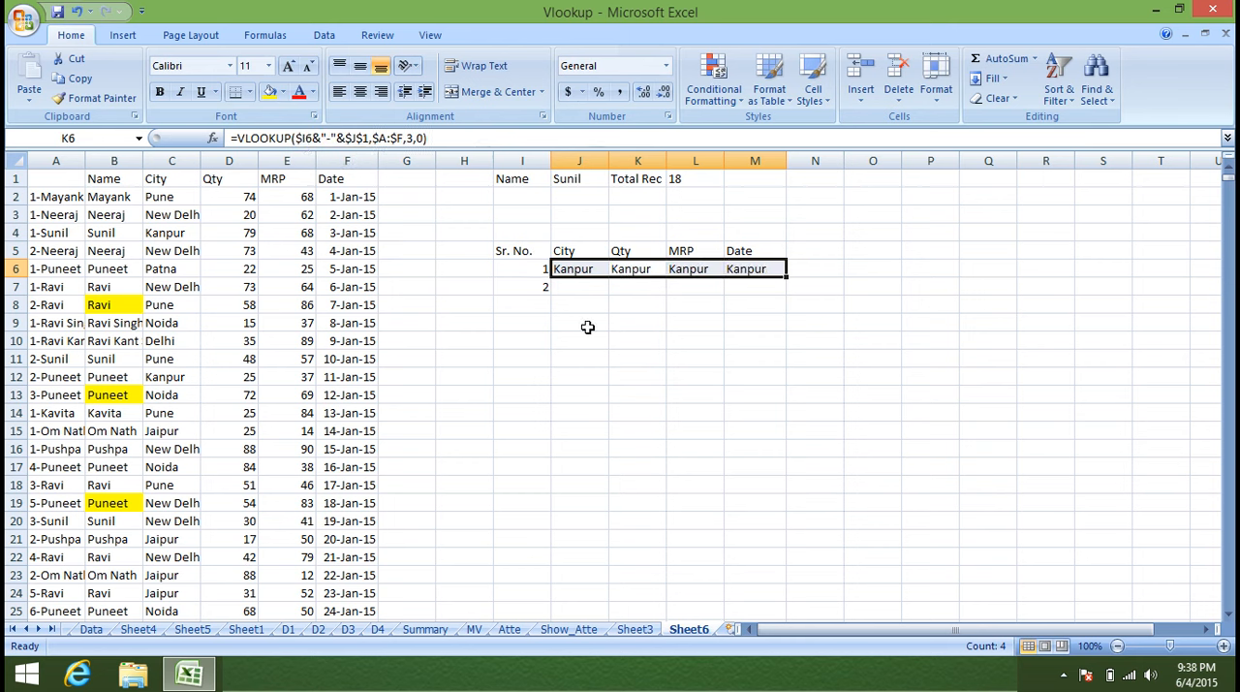
# Set the column index of the Qty lookup in K6 to 4.
pyautogui.click(631, 269)
pyautogui.doubleClick(635, 269)
pyautogui.click(795, 269)
pyautogui.press('BackSpace')
pyautogui.write('3')
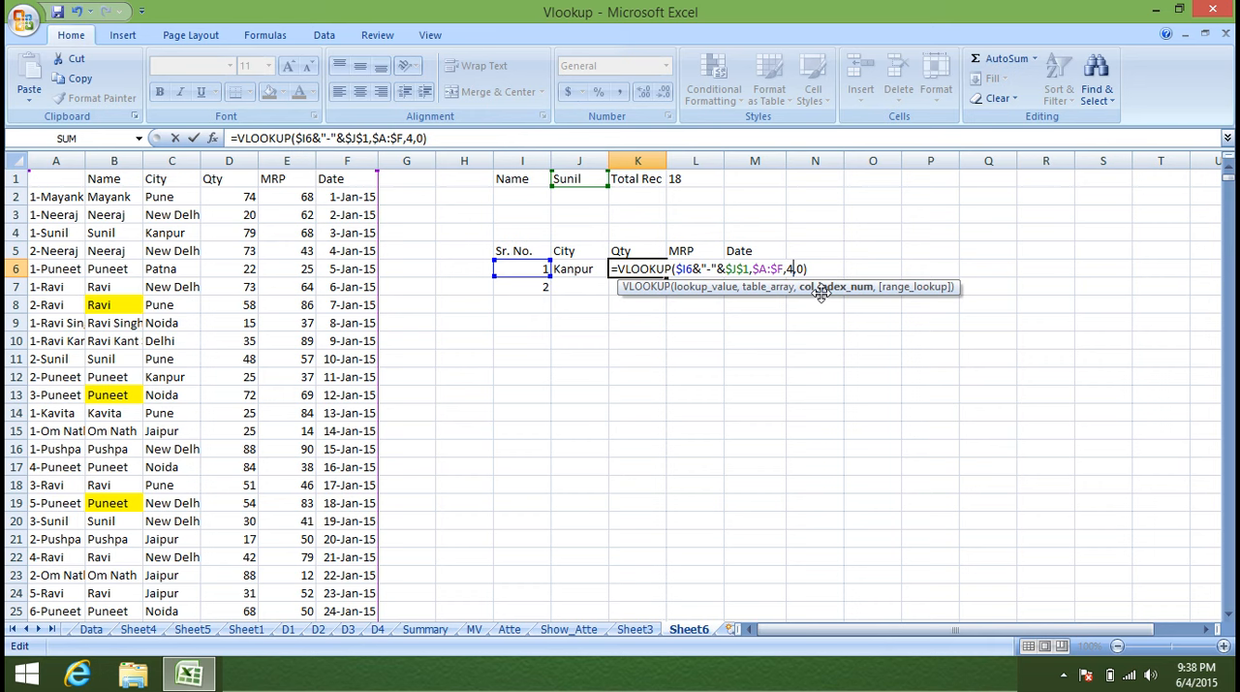
pyautogui.press('Return')
# Set the column index of the MRP lookup in L6 to 5.
pyautogui.press('Up')
pyautogui.press('Right')
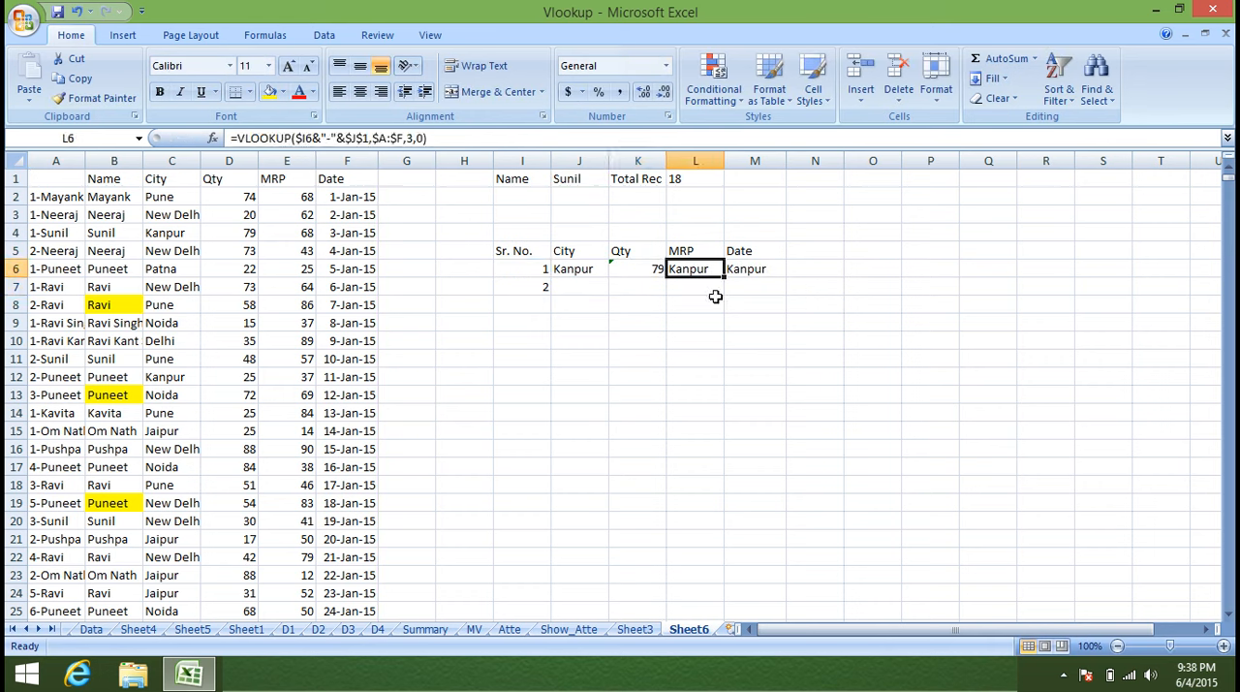
pyautogui.click(413, 138)
pyautogui.press('BackSpace')
pyautogui.write('5')
pyautogui.press('Return')
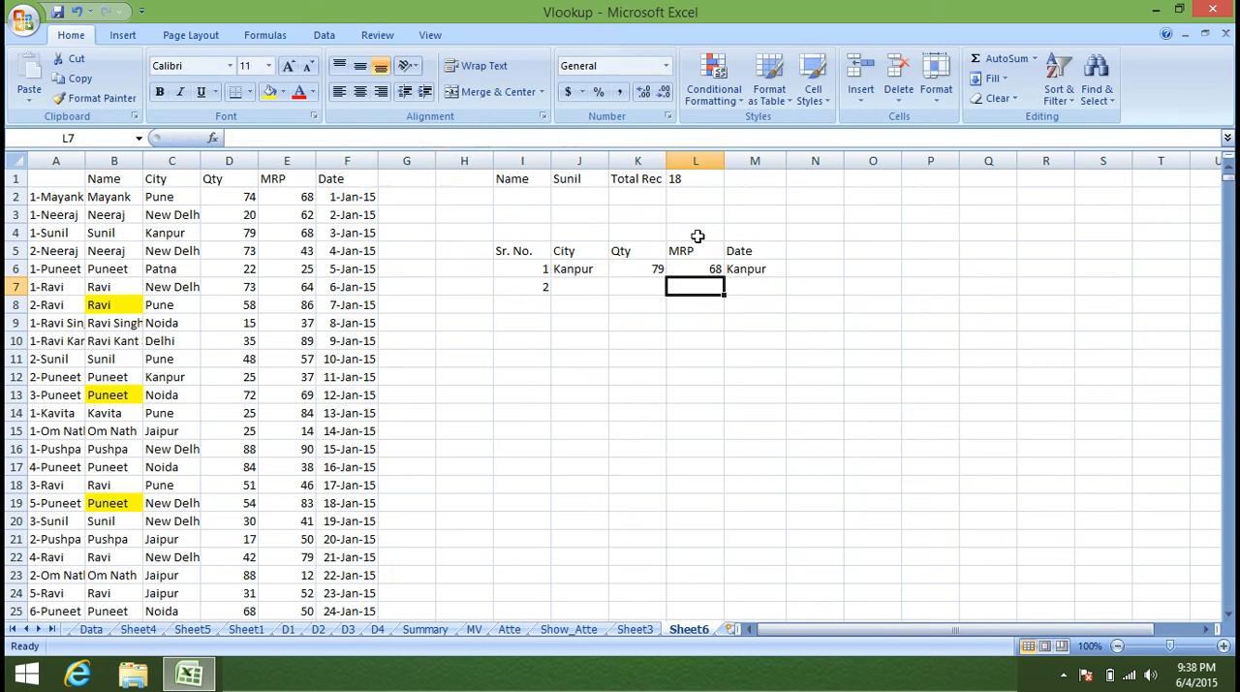
# Set the column index of the Date lookup in M6 to 6.
pyautogui.click(742, 270)
pyautogui.click(403, 138)
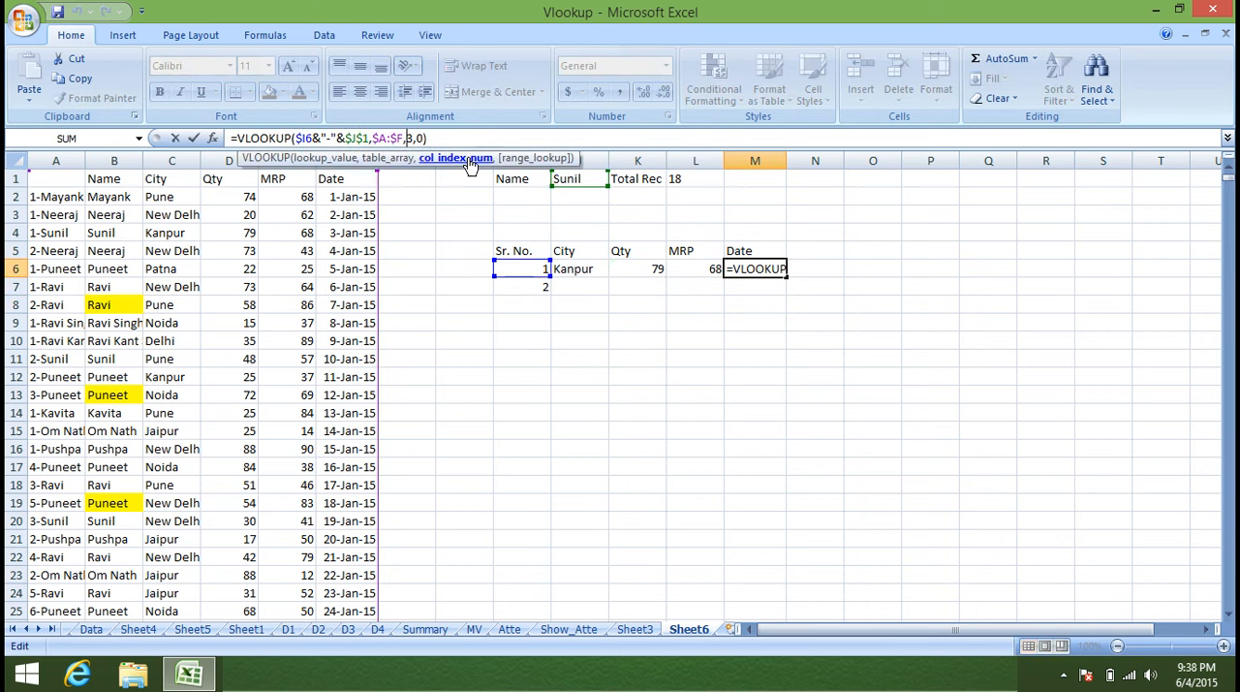
pyautogui.press('Delete')
pyautogui.write('6')
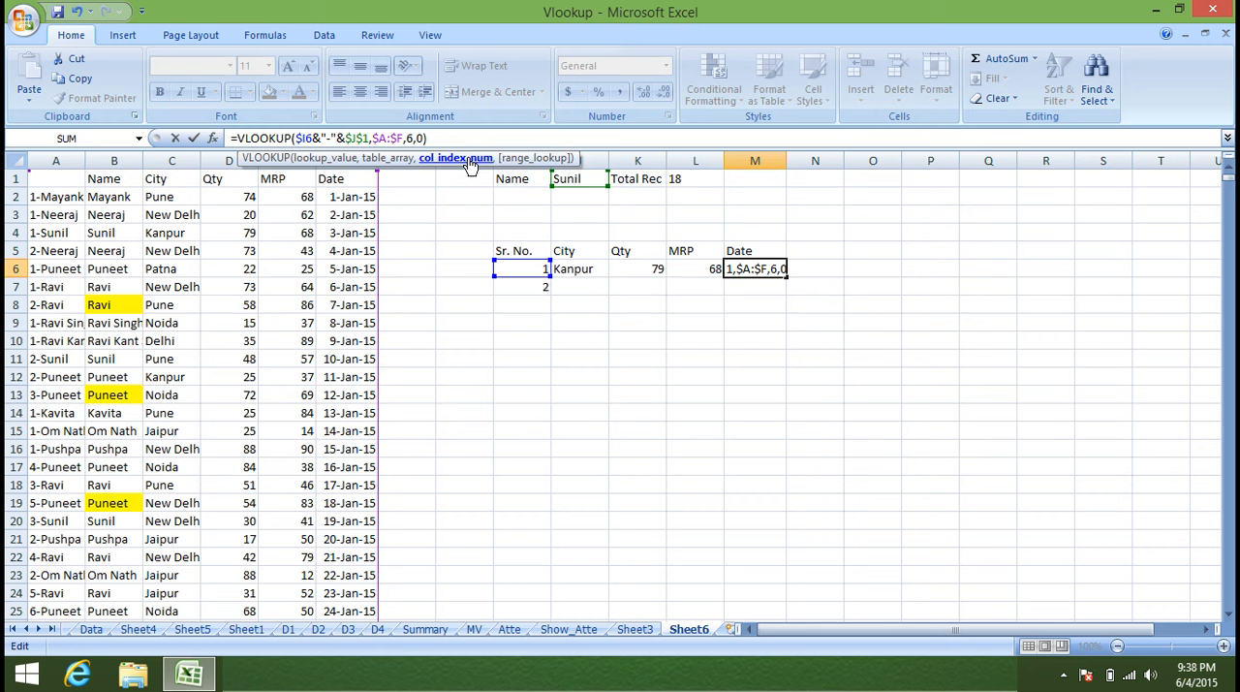
pyautogui.press('Return')
# Fill the J6:M6 lookups down to row 19 and enter serial numbers 3 and 4 in I8 and I9.
pyautogui.moveTo(578, 272); pyautogui.dragTo(787, 510)
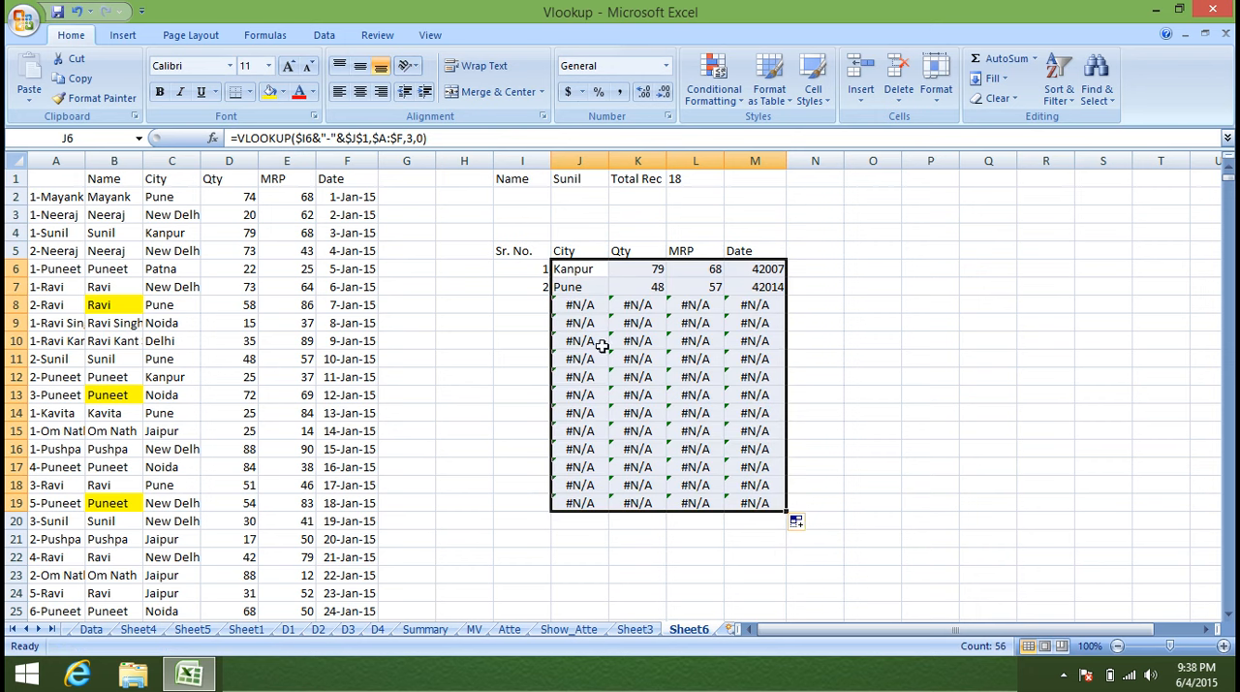
pyautogui.click(521, 305)
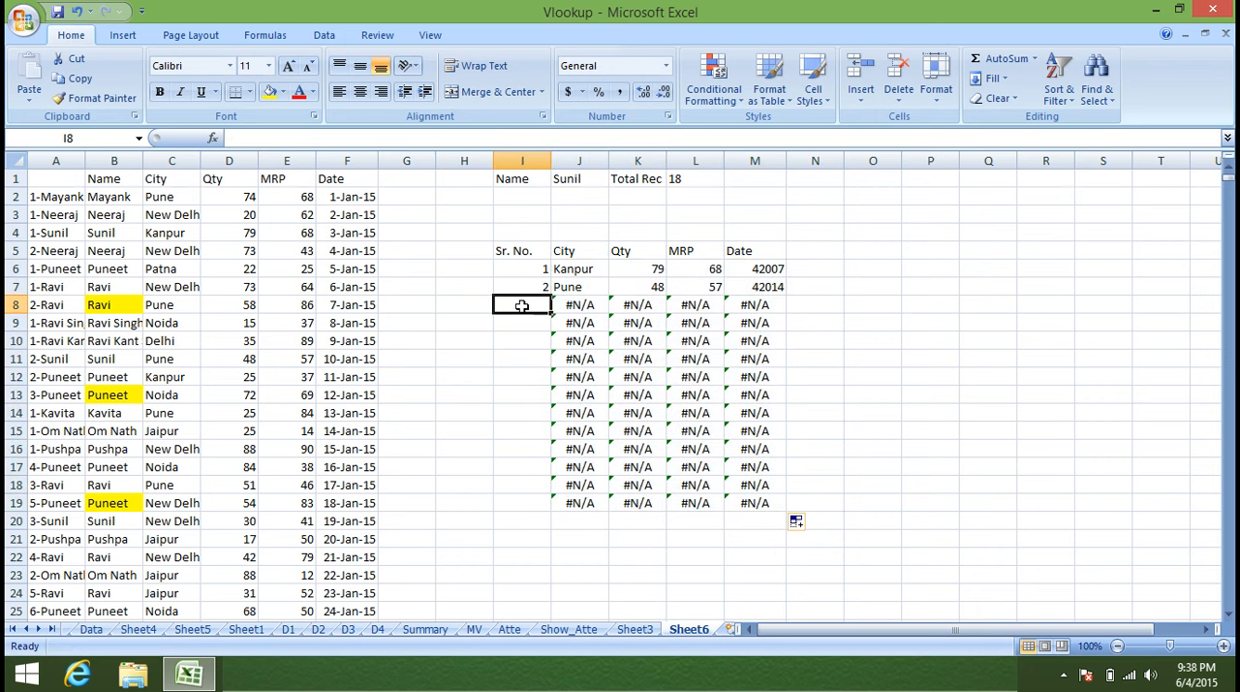
pyautogui.write('3')
pyautogui.press('Return')
pyautogui.write('4')
pyautogui.press('Return')
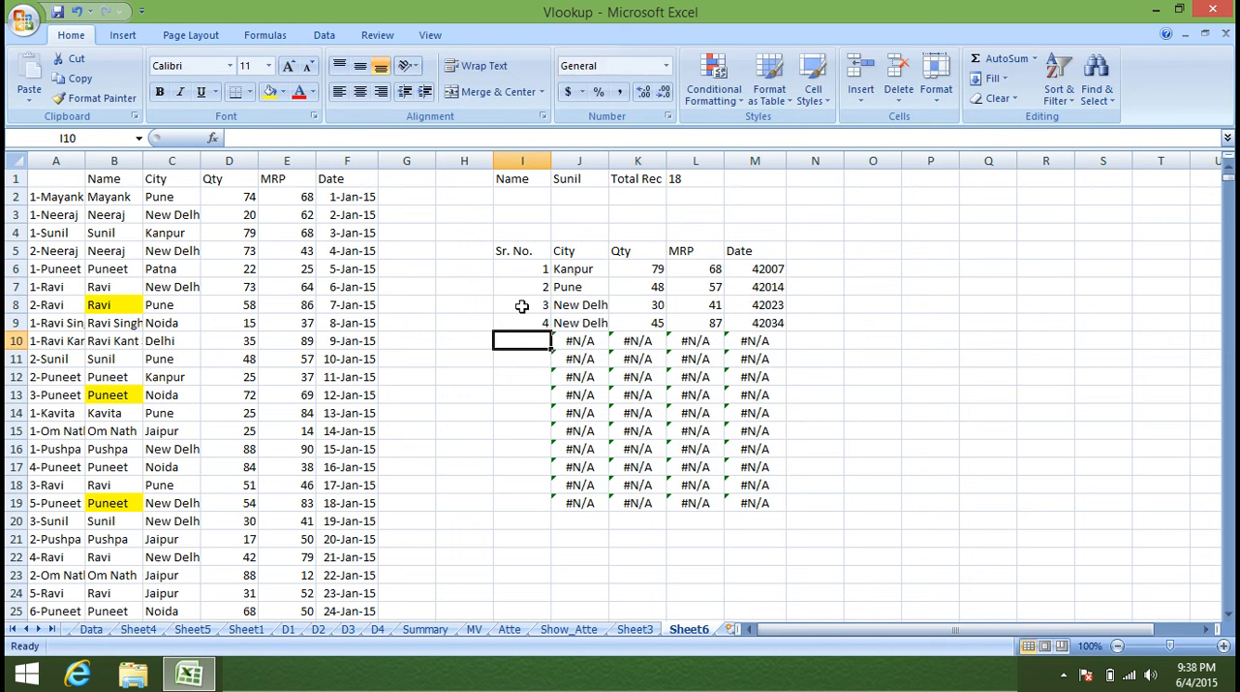
# Replace the first Sr. No. in I6 with =IF(L1>1,1,"") so it depends on the total record count.
pyautogui.click(703, 179)
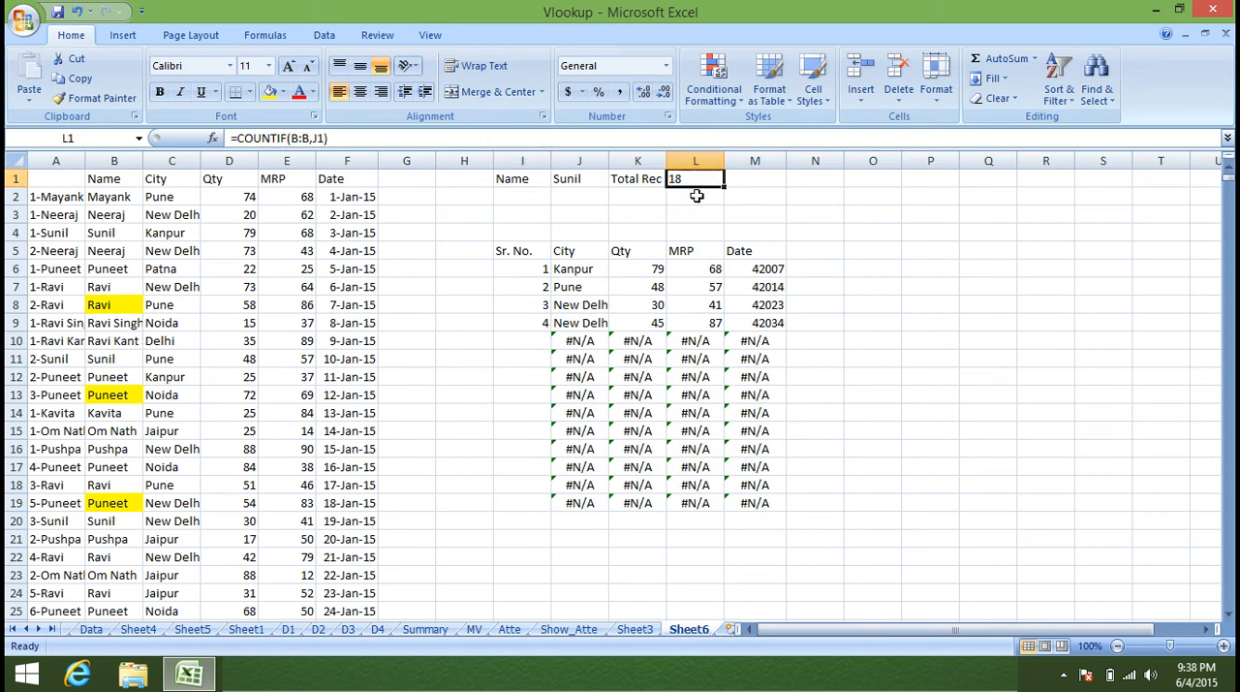
pyautogui.moveTo(544, 276); pyautogui.dragTo(534, 532)
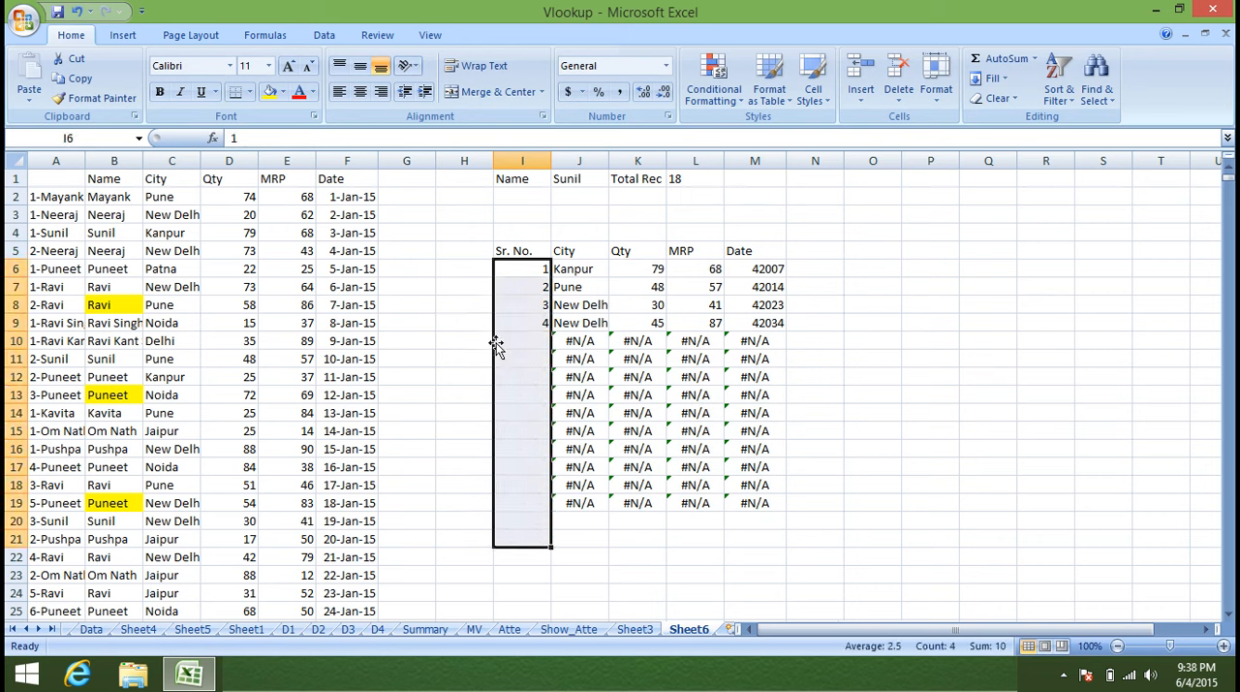
pyautogui.click(508, 271)
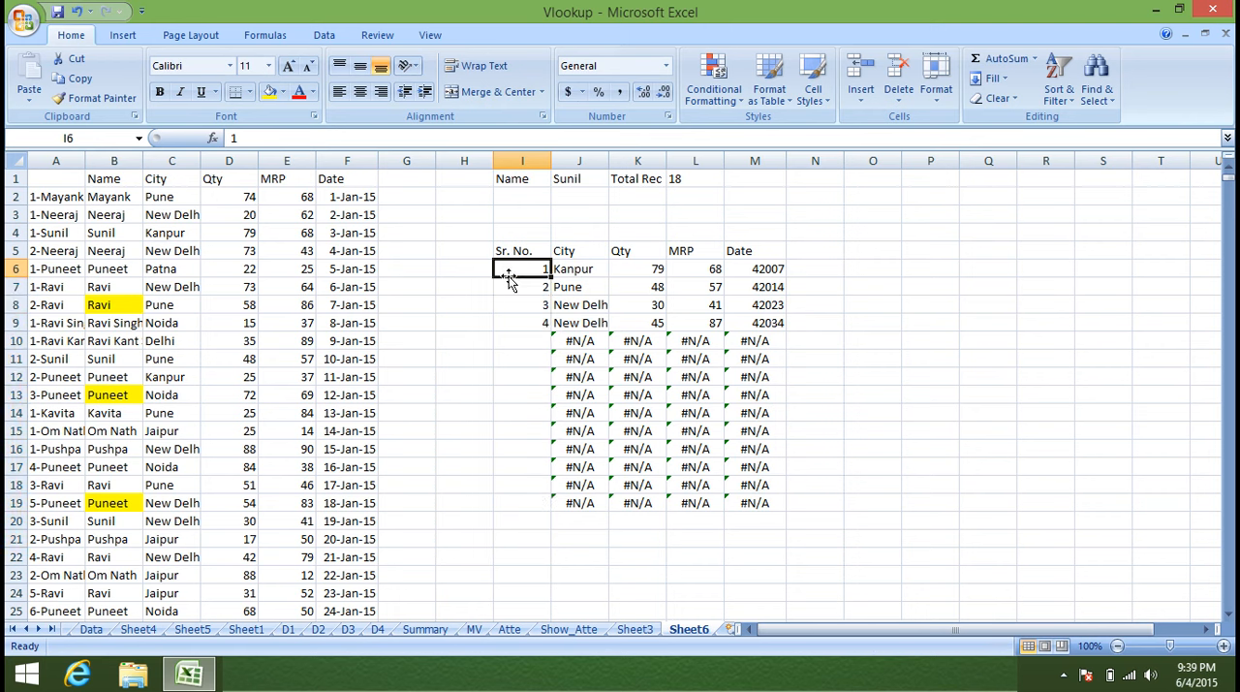
pyautogui.write('=if')
pyautogui.press('Tab')
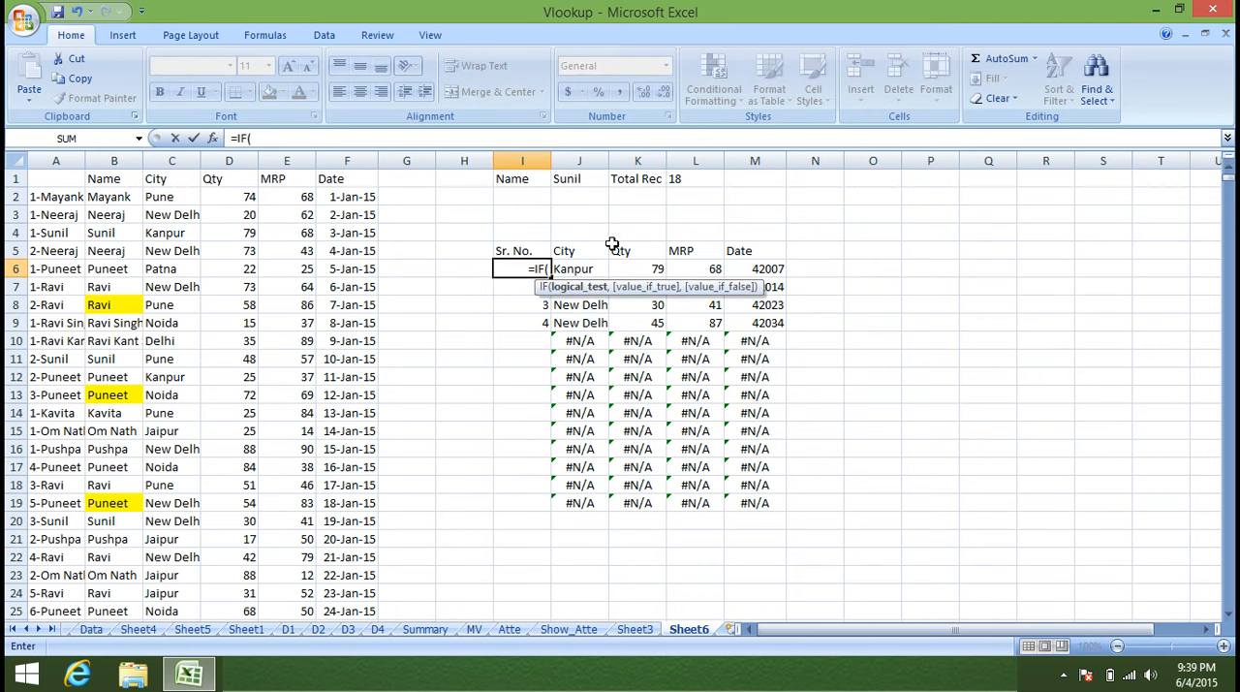
pyautogui.click(679, 182)
pyautogui.write('>1,1,')
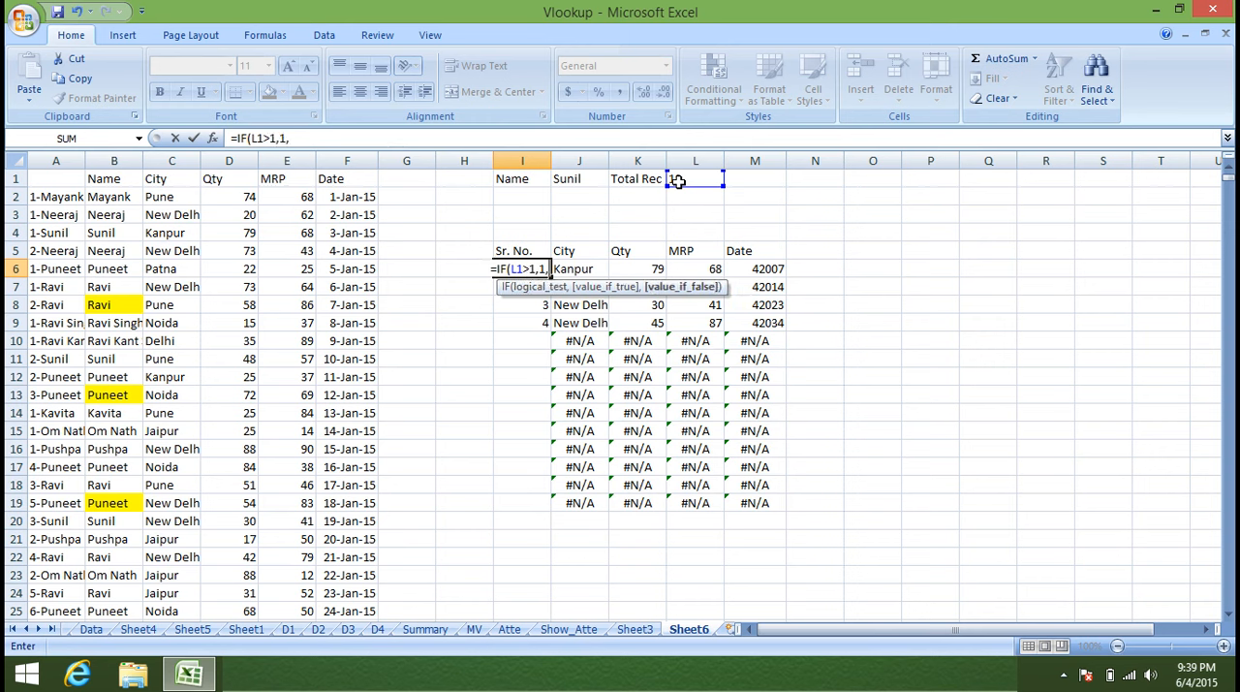
pyautogui.write('"")')
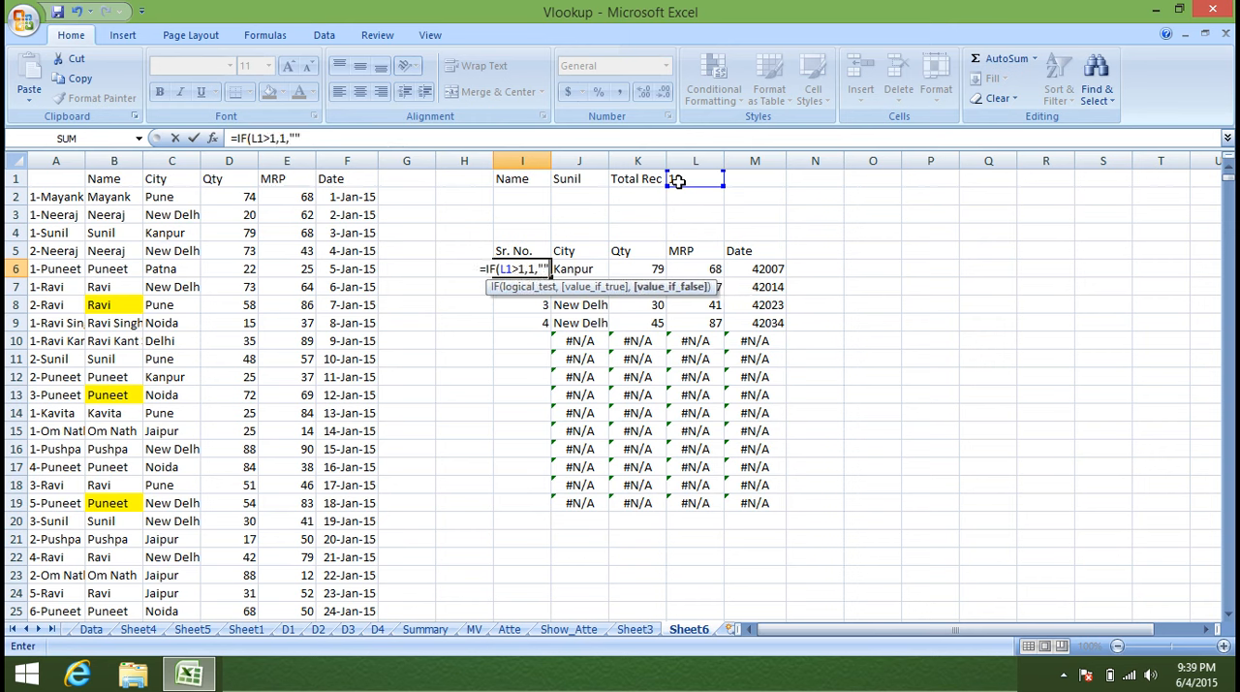
pyautogui.press('Return')
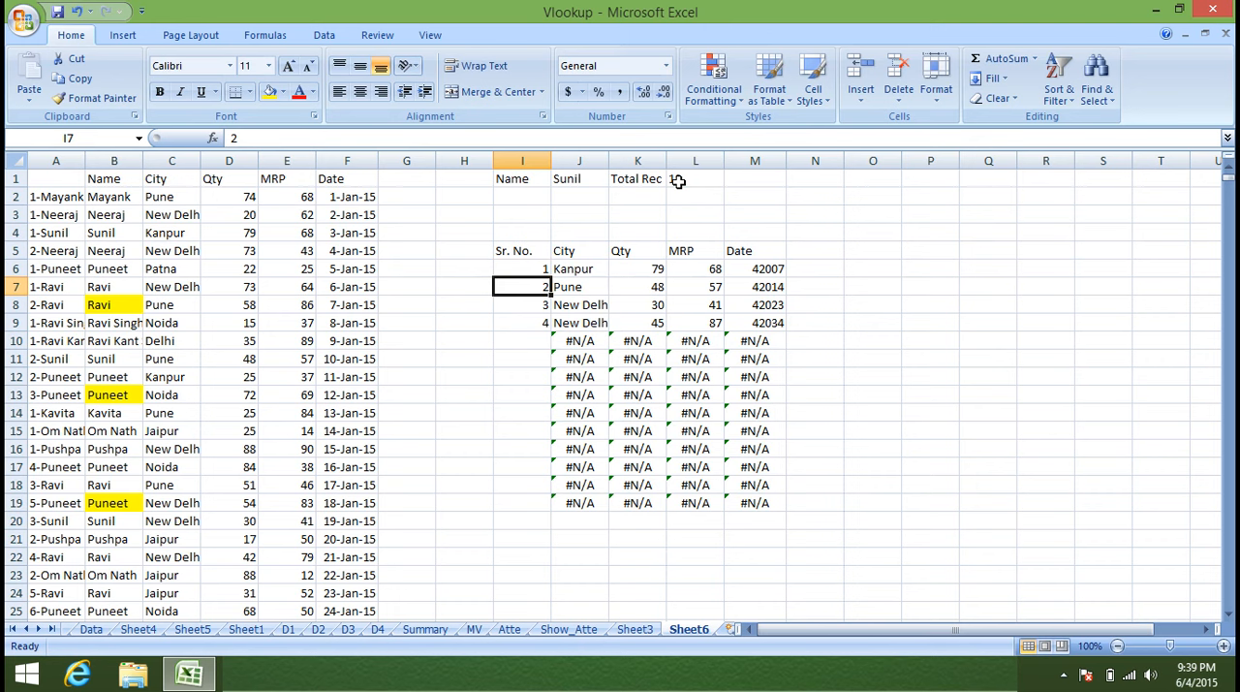
# Enter =IF(I6+1>L1,"",I6+1) in I7 to generate the second serial number from the total record count.
pyautogui.write('=IF(')
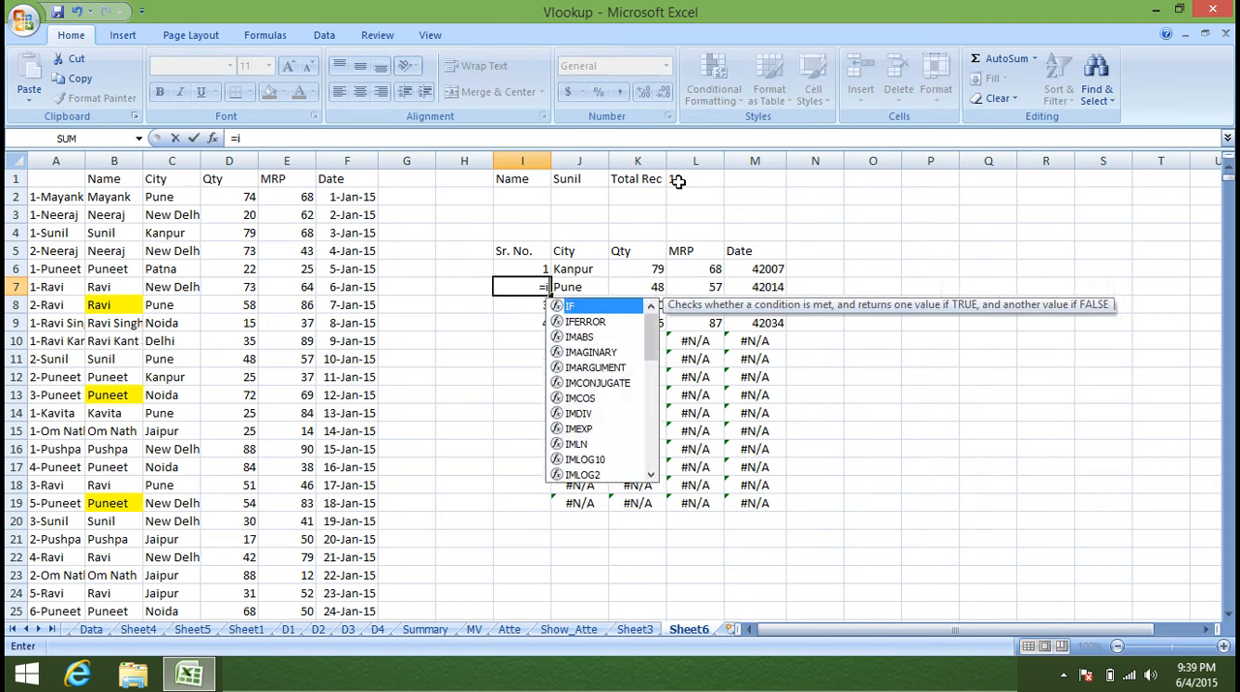
pyautogui.press('Up')
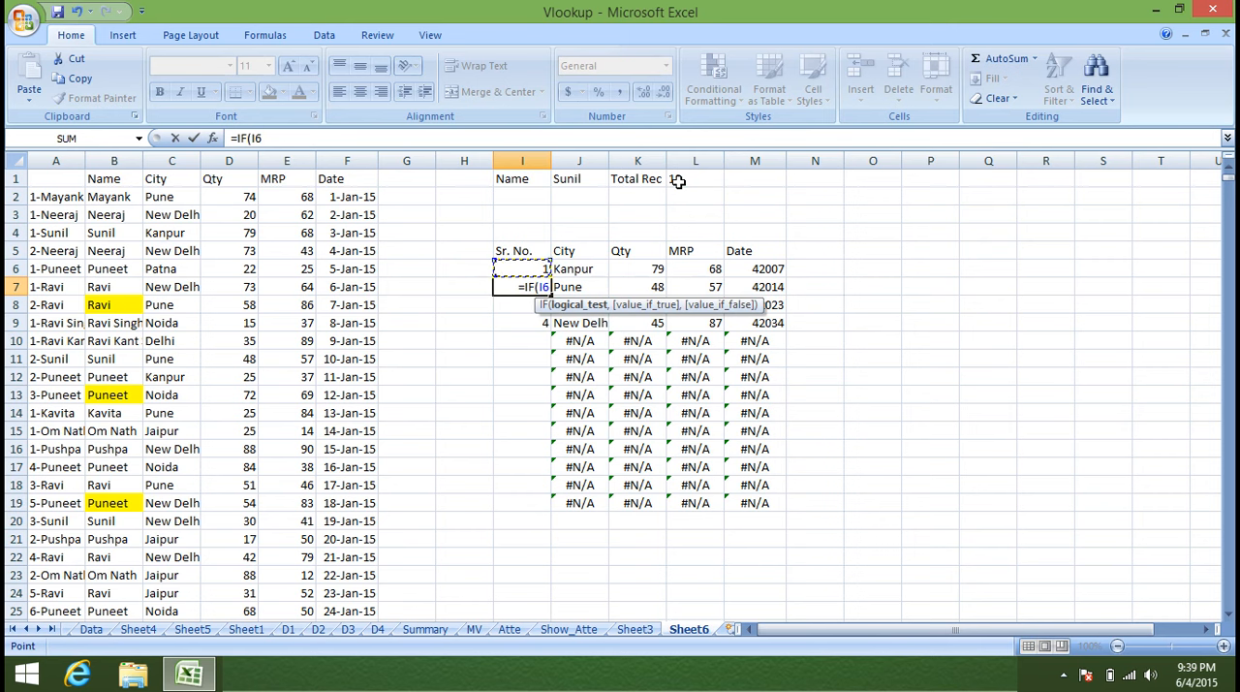
pyautogui.write('+1')
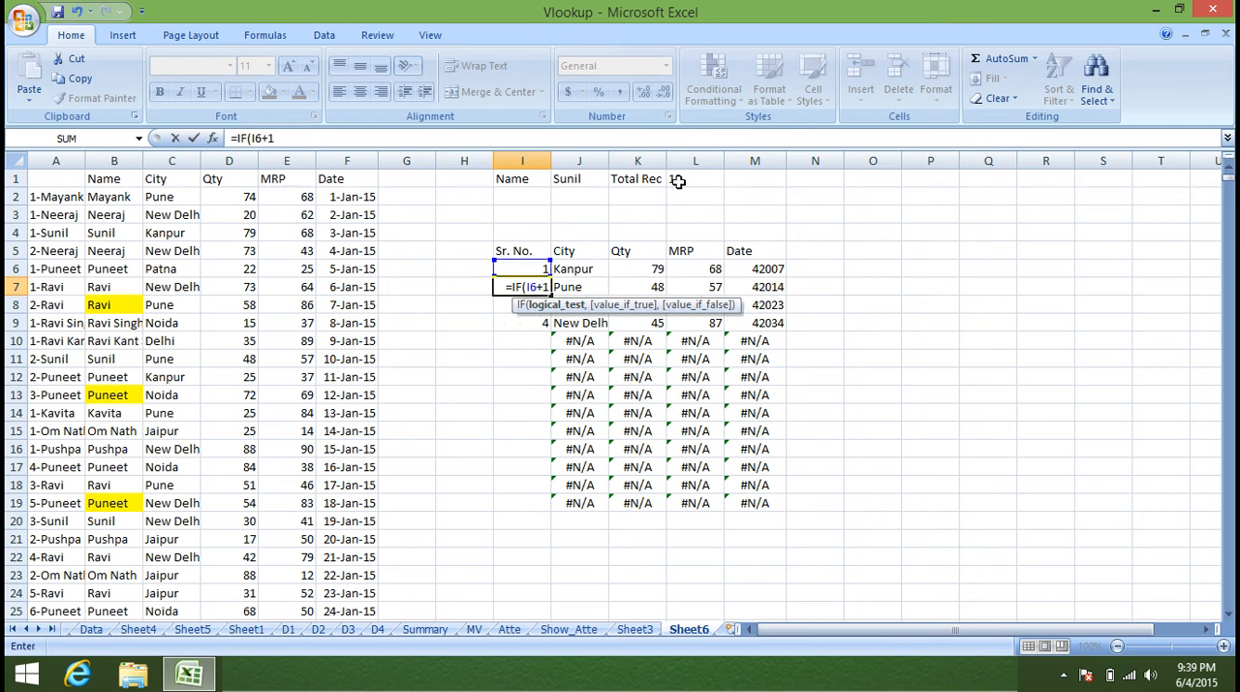
pyautogui.write('>')
pyautogui.click(678, 182)
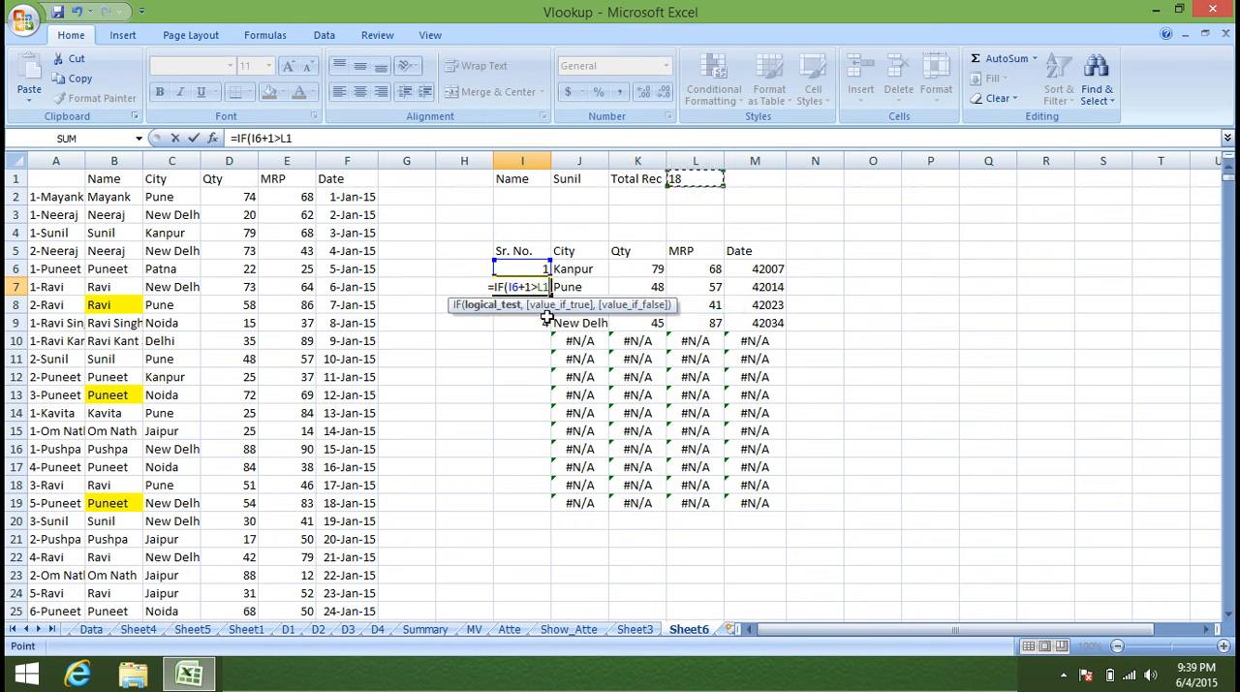
pyautogui.write(',')
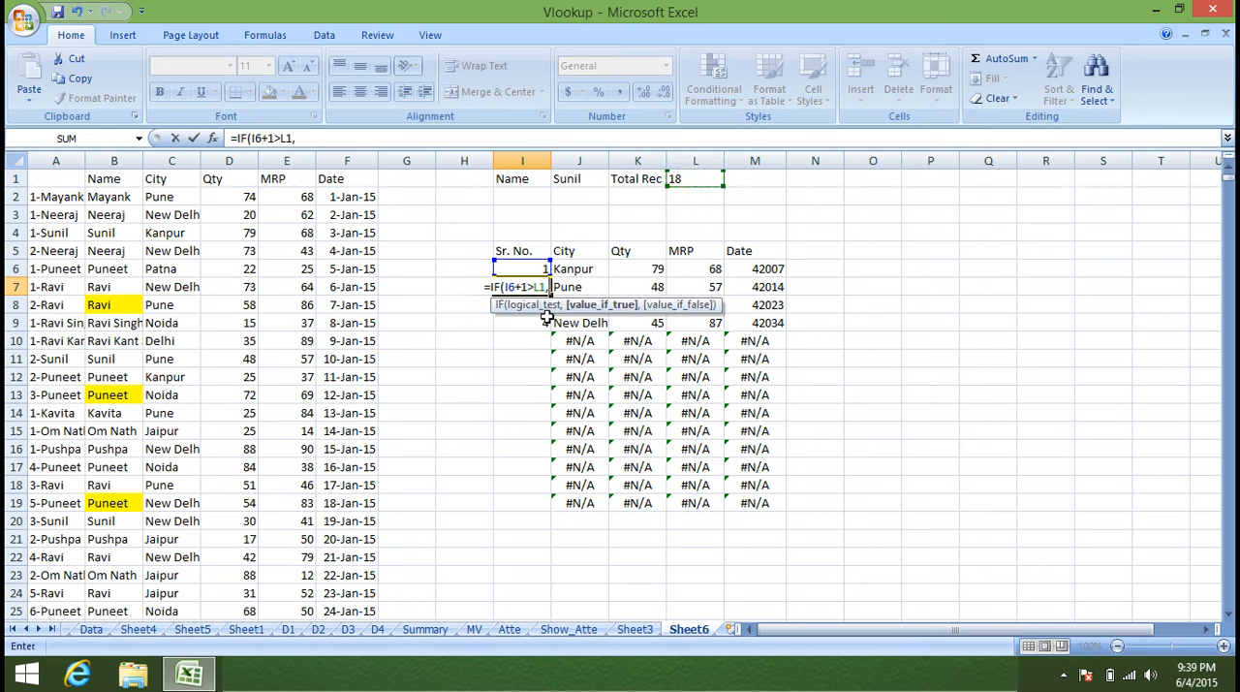
pyautogui.write('""')
pyautogui.write(',')
pyautogui.write('I6+1')
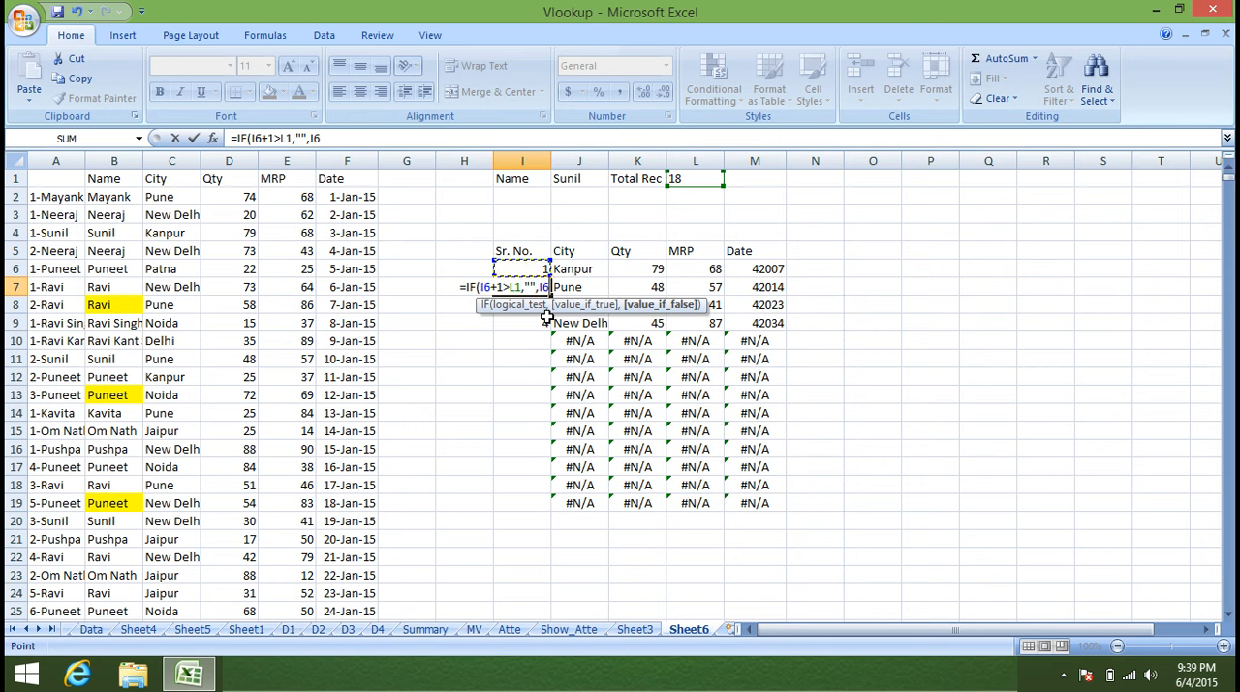
pyautogui.press('Return')
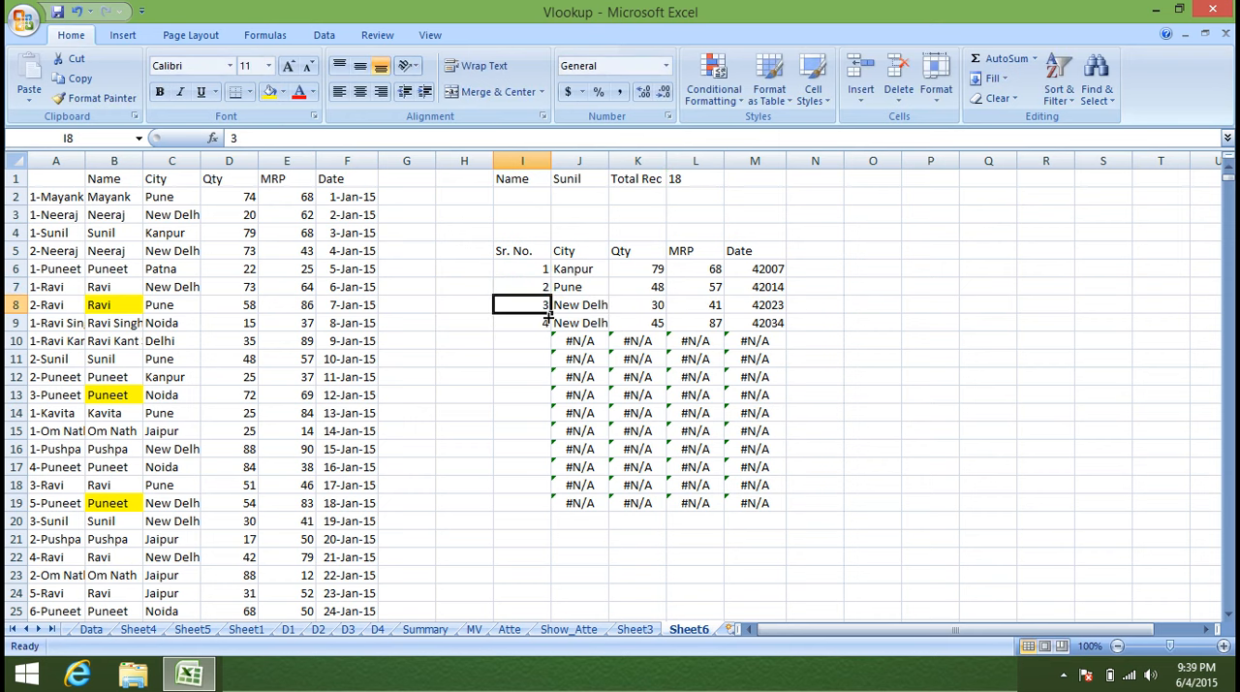
# Wrap the serial number formula in I7 in IFERROR with an empty string as the error value.
pyautogui.click(531, 287)
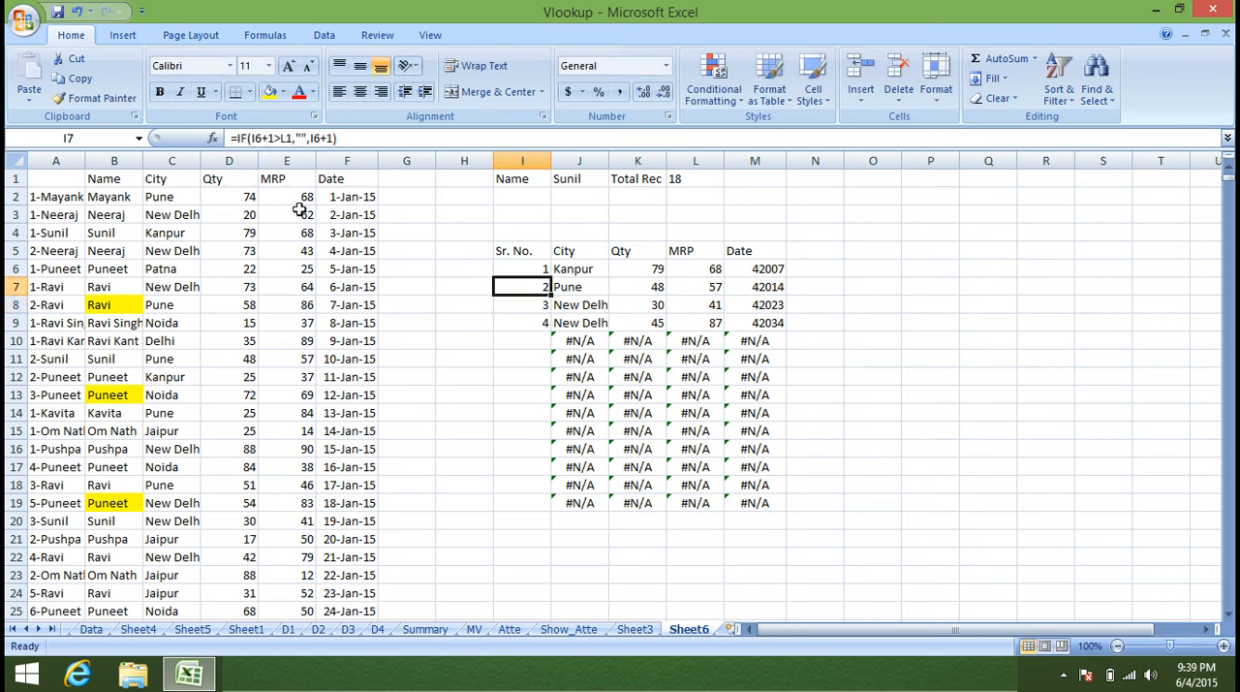
pyautogui.click(239, 138)
pyautogui.write('if')
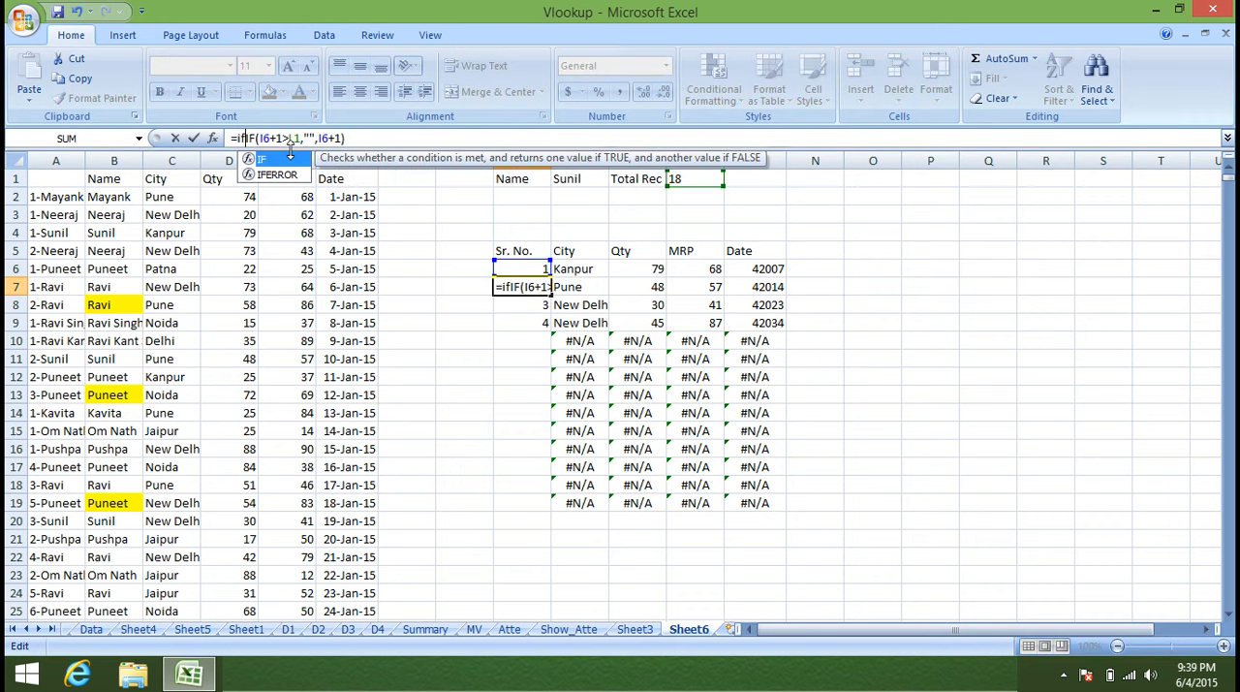
pyautogui.press('Down')
pyautogui.press('Tab')
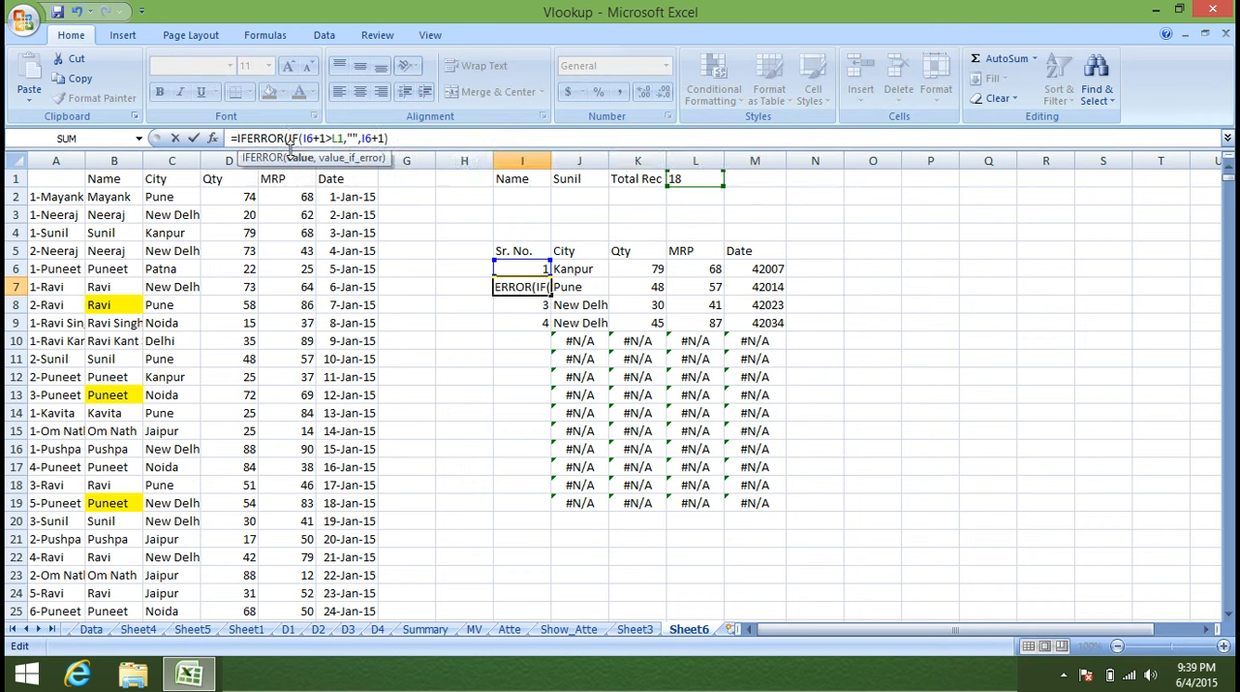
pyautogui.write(',')
pyautogui.press('Return')
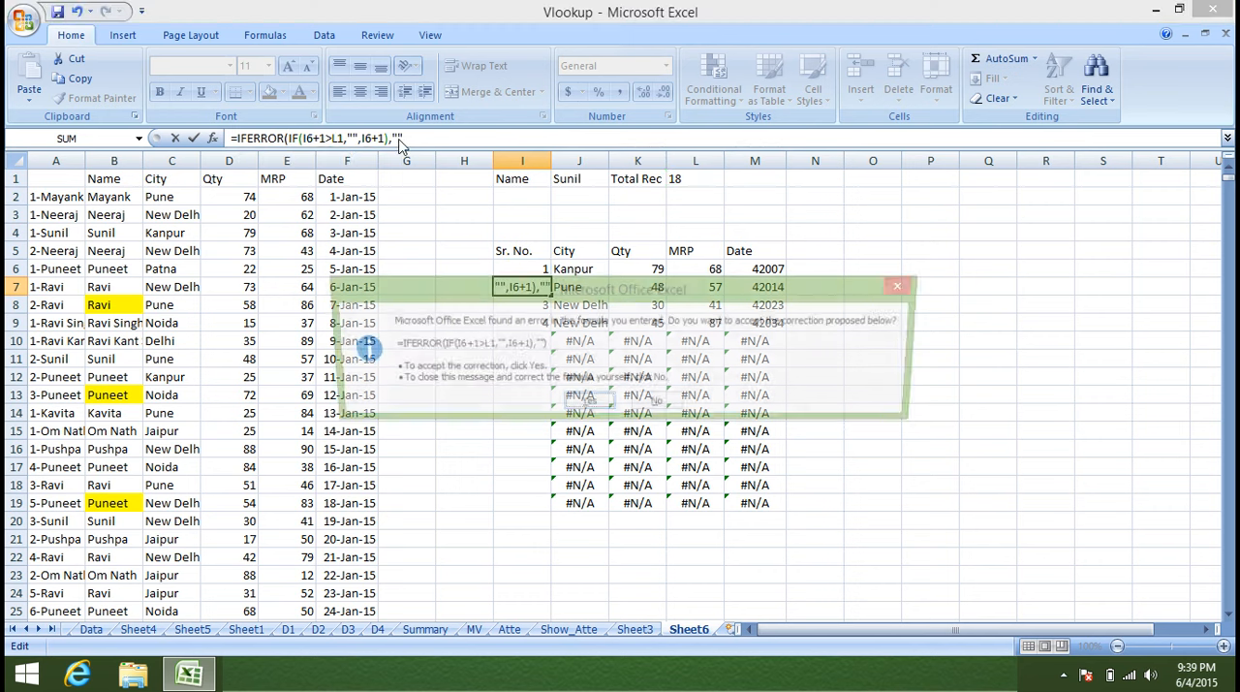
pyautogui.press('Return')
# Fill the I7 serial number formula down the Sr. No. column to row 180.
pyautogui.click(511, 287)
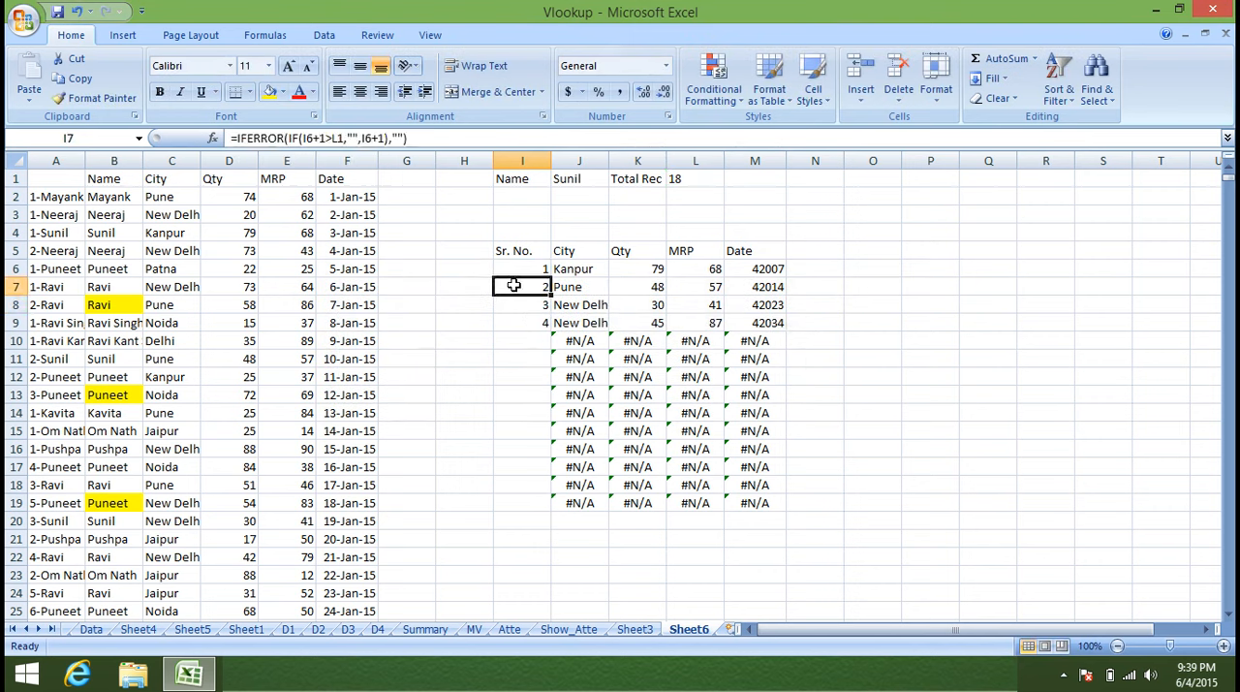
pyautogui.moveTo(551, 296); pyautogui.dragTo(556, 610)
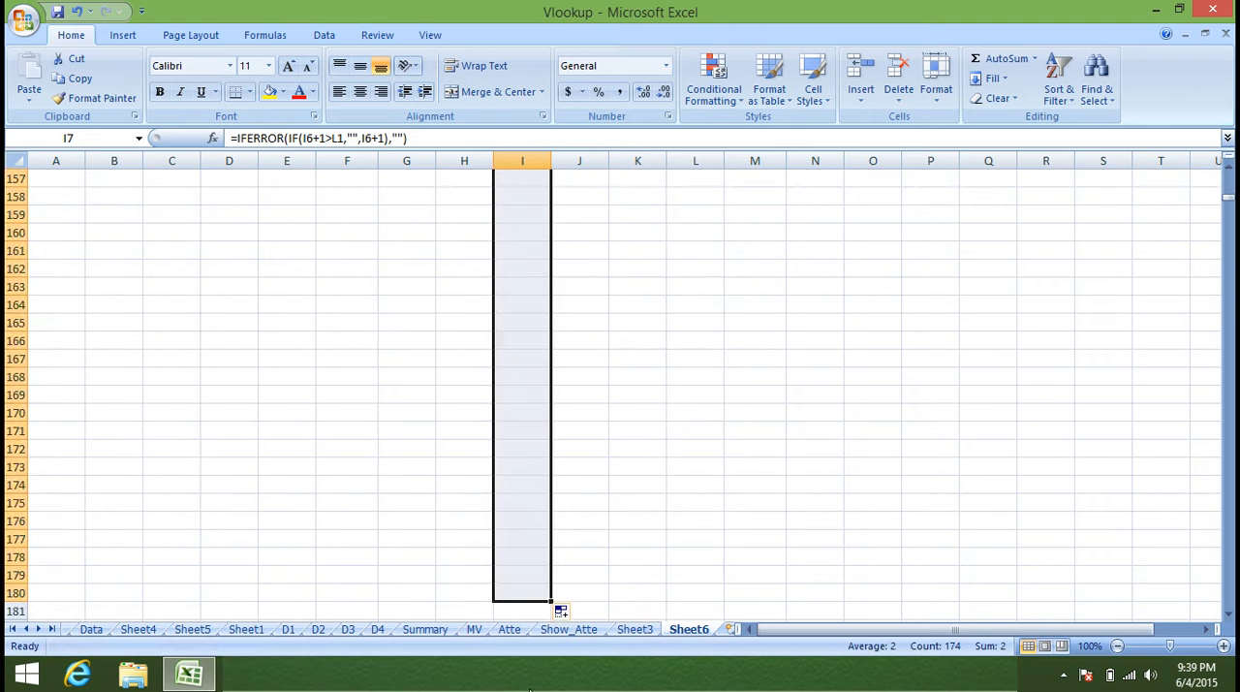
pyautogui.scroll(17, 533, 620)
pyautogui.scroll(13, 534, 620)
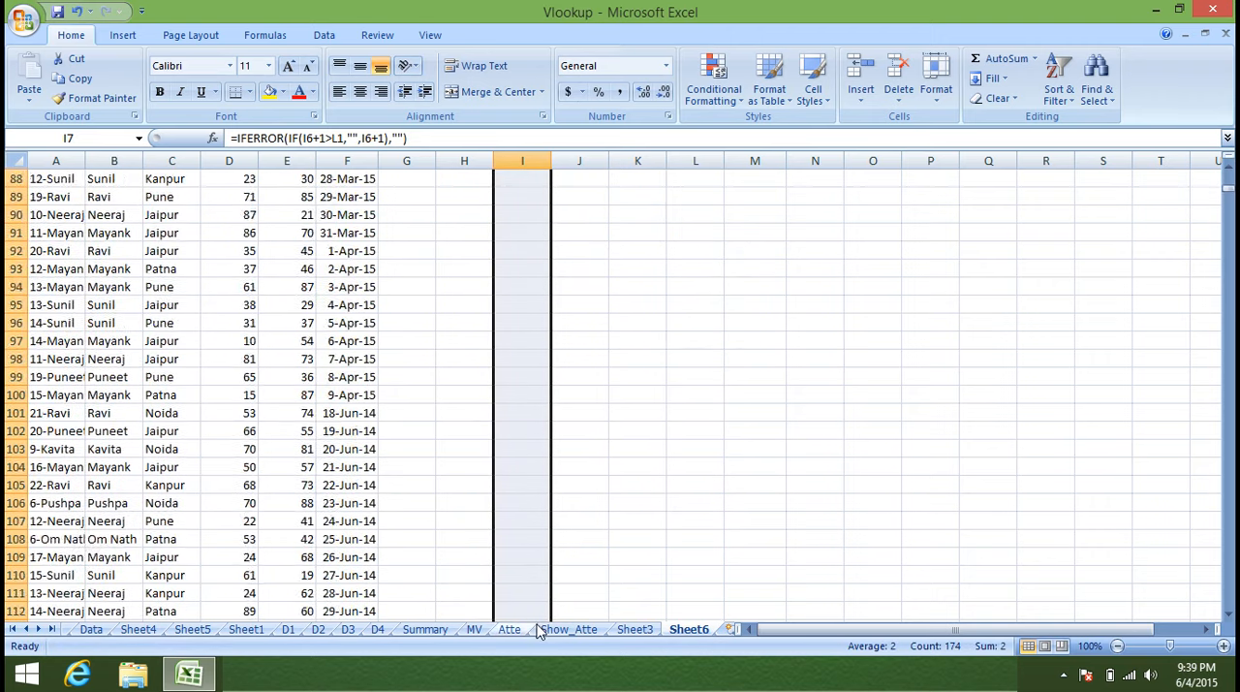
pyautogui.hotkey('ctrl', 'Up')
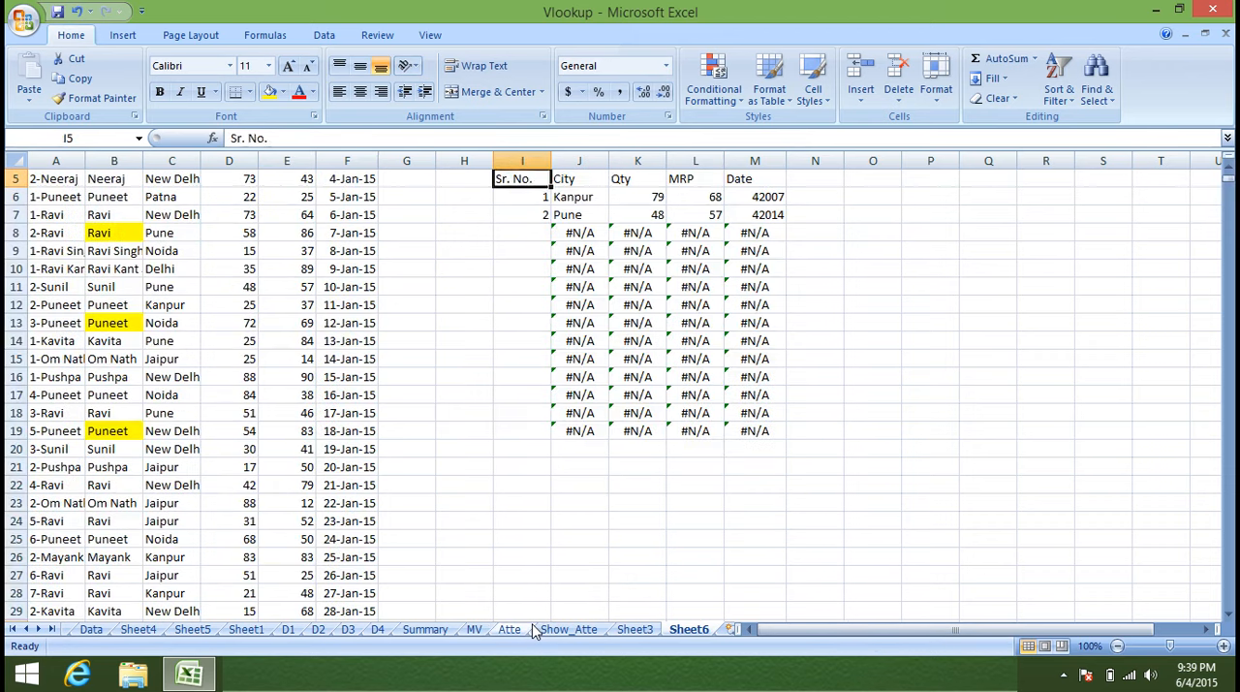
pyautogui.press('Right')
pyautogui.press('Down')
pyautogui.hotkey('shift', 'Right')
pyautogui.hotkey('shift', 'Right')
pyautogui.hotkey('shift', 'Right')
pyautogui.press('Up')
# Make the total record reference in I7 absolute as $L$1 and refill the formula down the Sr. No. column.
pyautogui.press('Down')
pyautogui.press('Left')
pyautogui.press('Down')
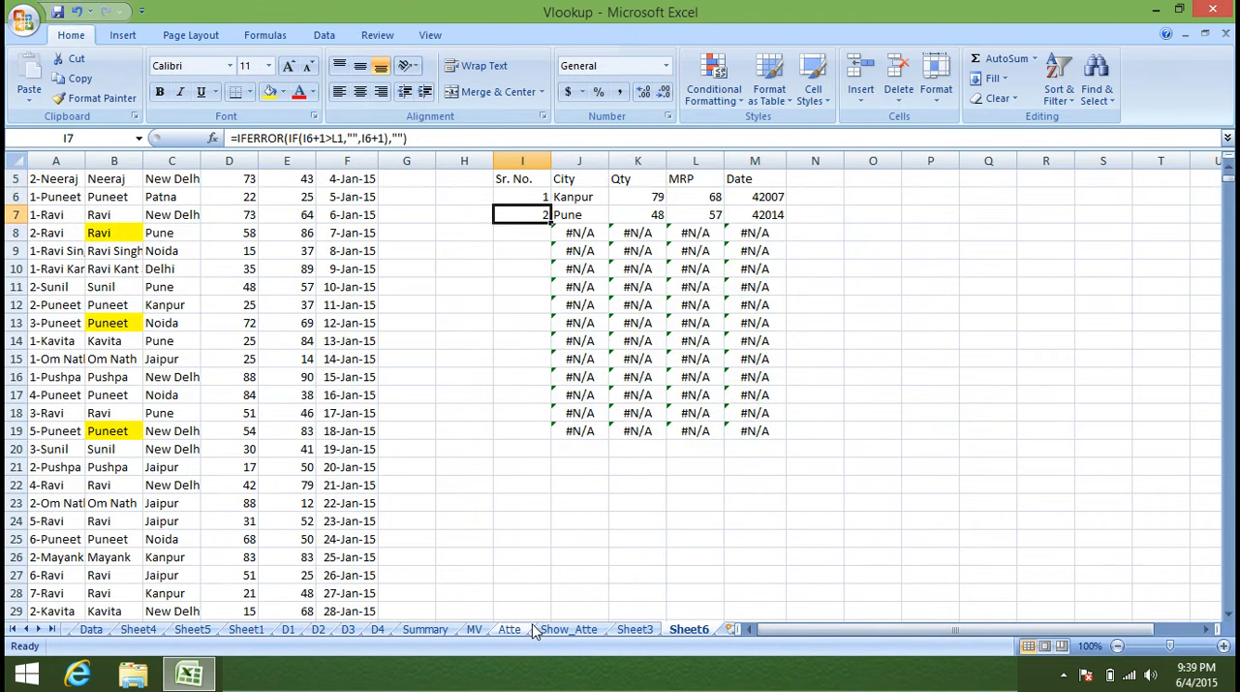
pyautogui.click(334, 138)
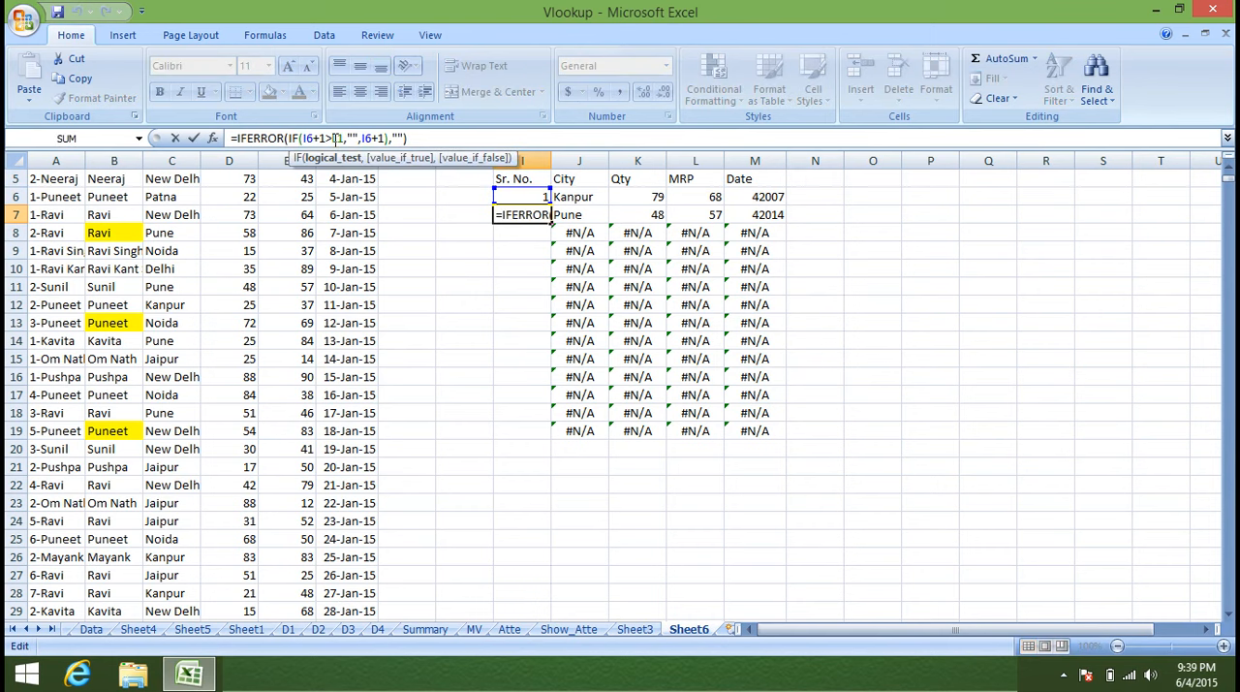
pyautogui.press('Return')
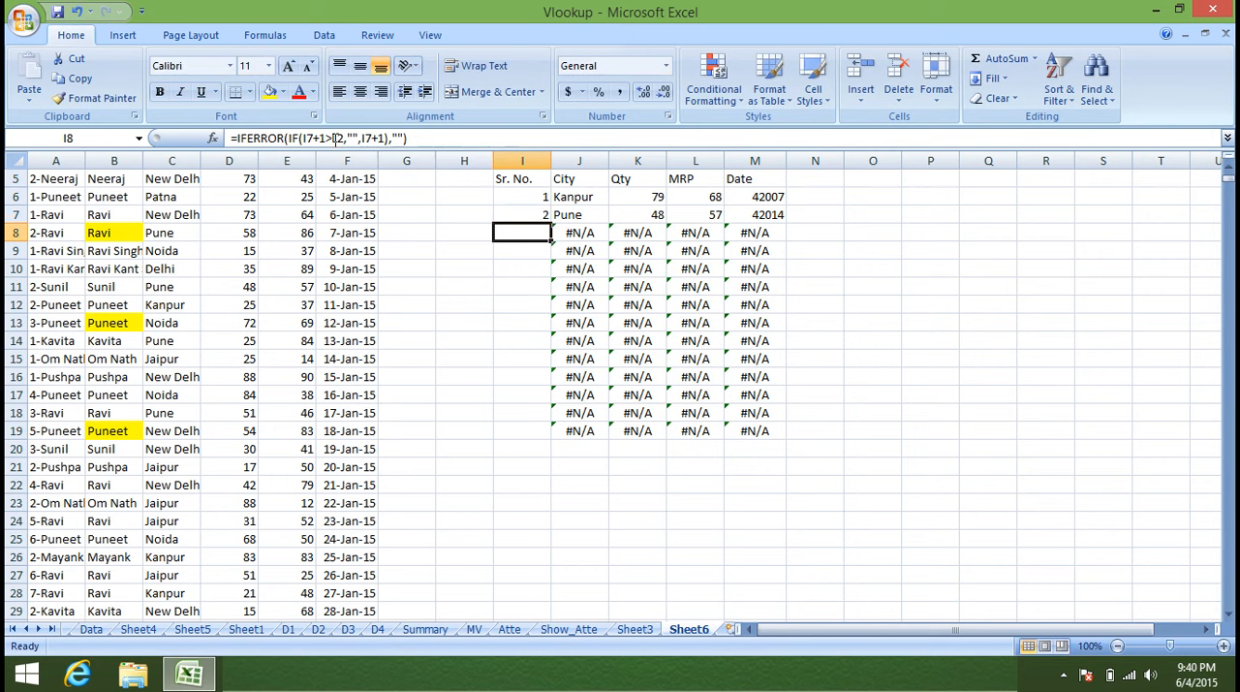
pyautogui.press('Up')
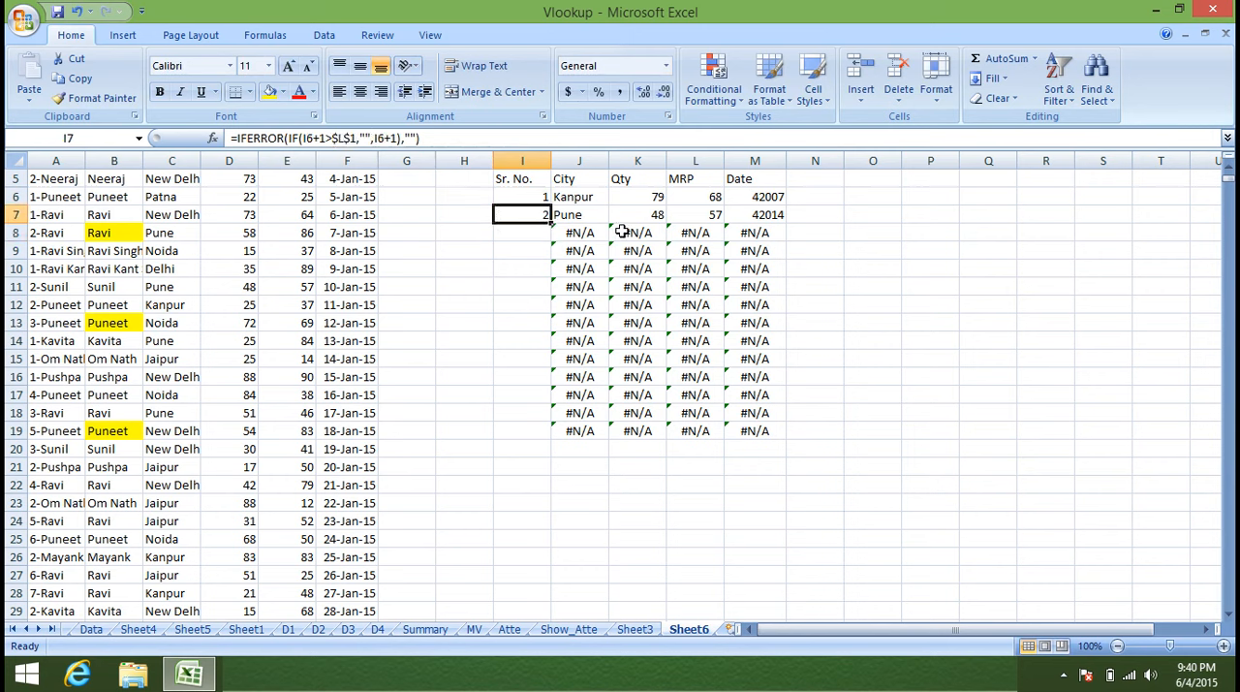
pyautogui.doubleClick(551, 221)
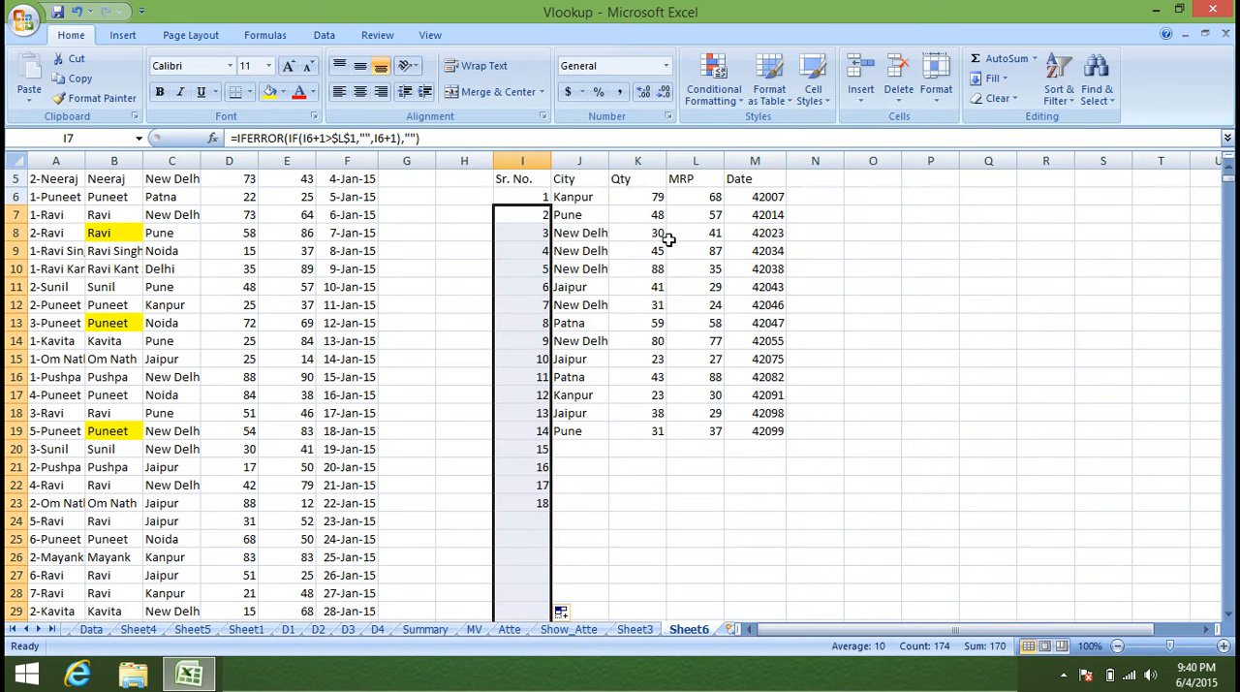
pyautogui.moveTo(695, 199); pyautogui.dragTo(748, 182)
pyautogui.doubleClick(591, 196)
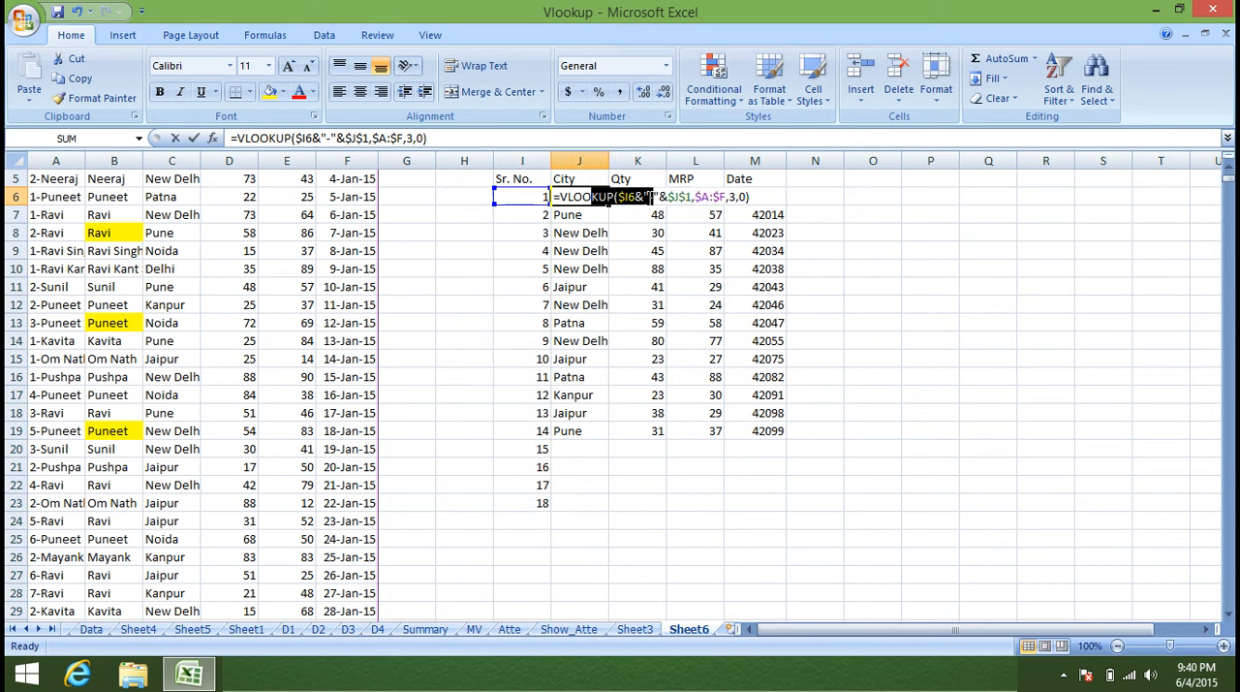
pyautogui.press('Escape')
pyautogui.click(770, 192)
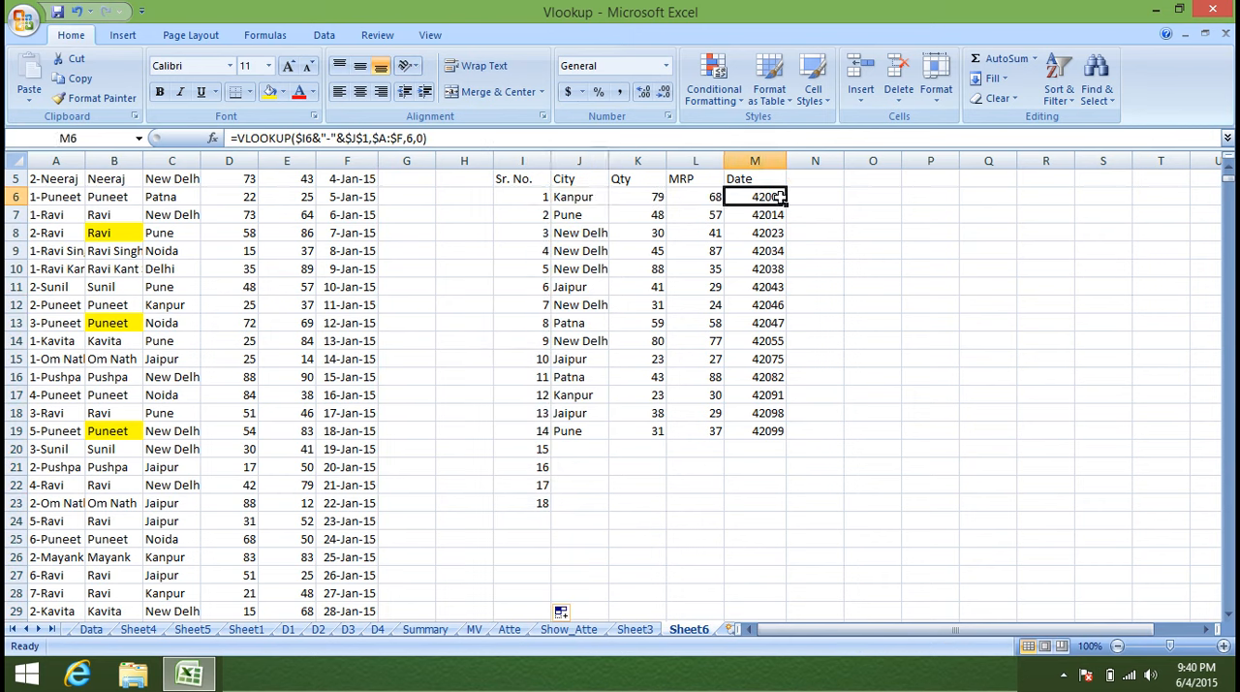
# Extend the City, Qty, MRP and Date lookups in J6:M19 down past the last serial number.
pyautogui.doubleClick(574, 197)
pyautogui.press('Escape')
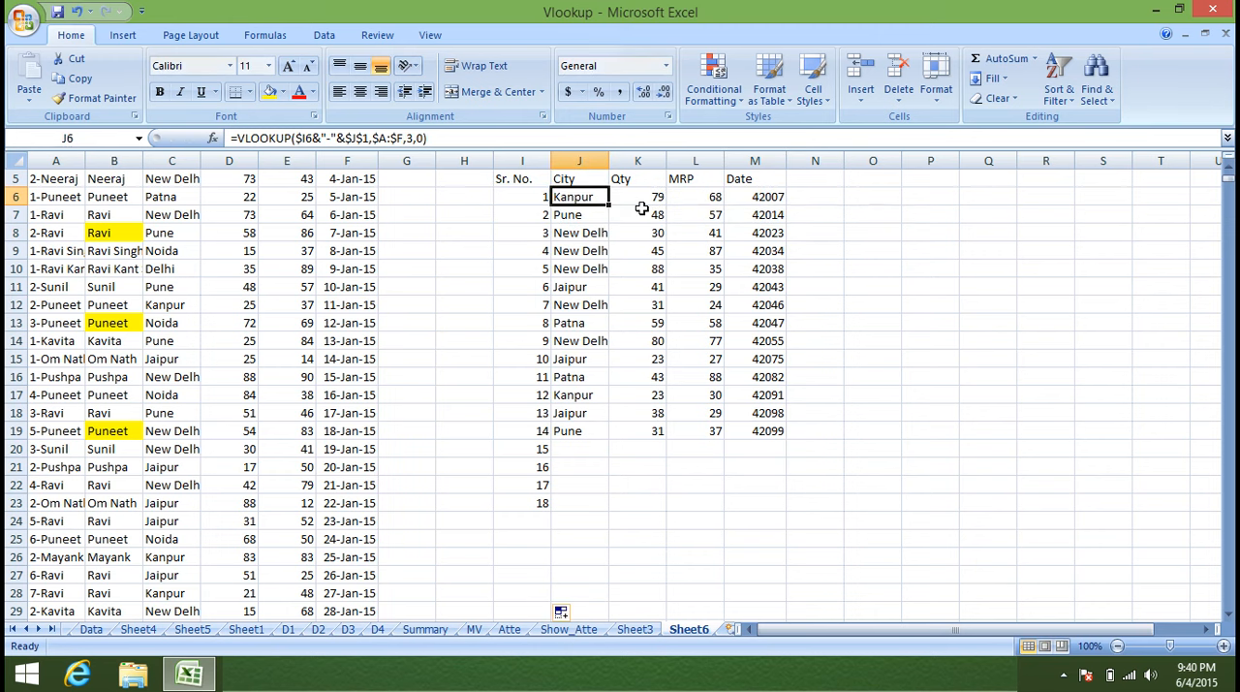
pyautogui.keyDown('shift'); pyautogui.click(753, 198); pyautogui.keyUp('shift')
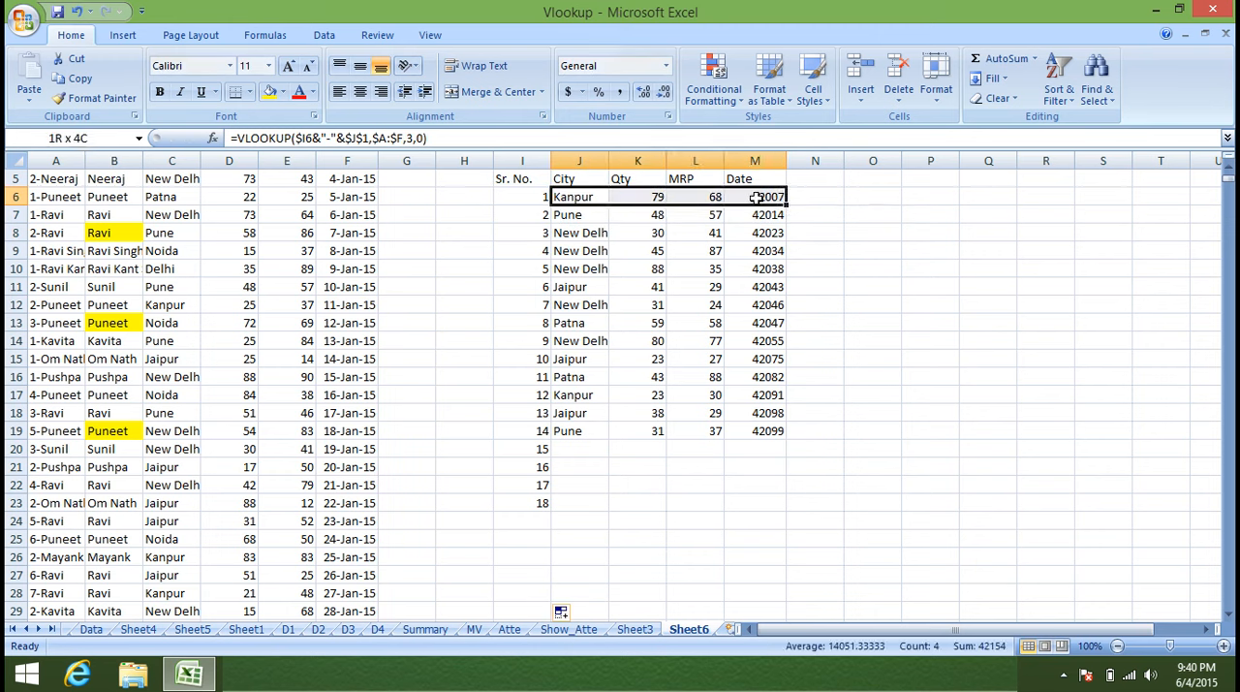
pyautogui.hotkey('ctrl', 'shift', 'Down')
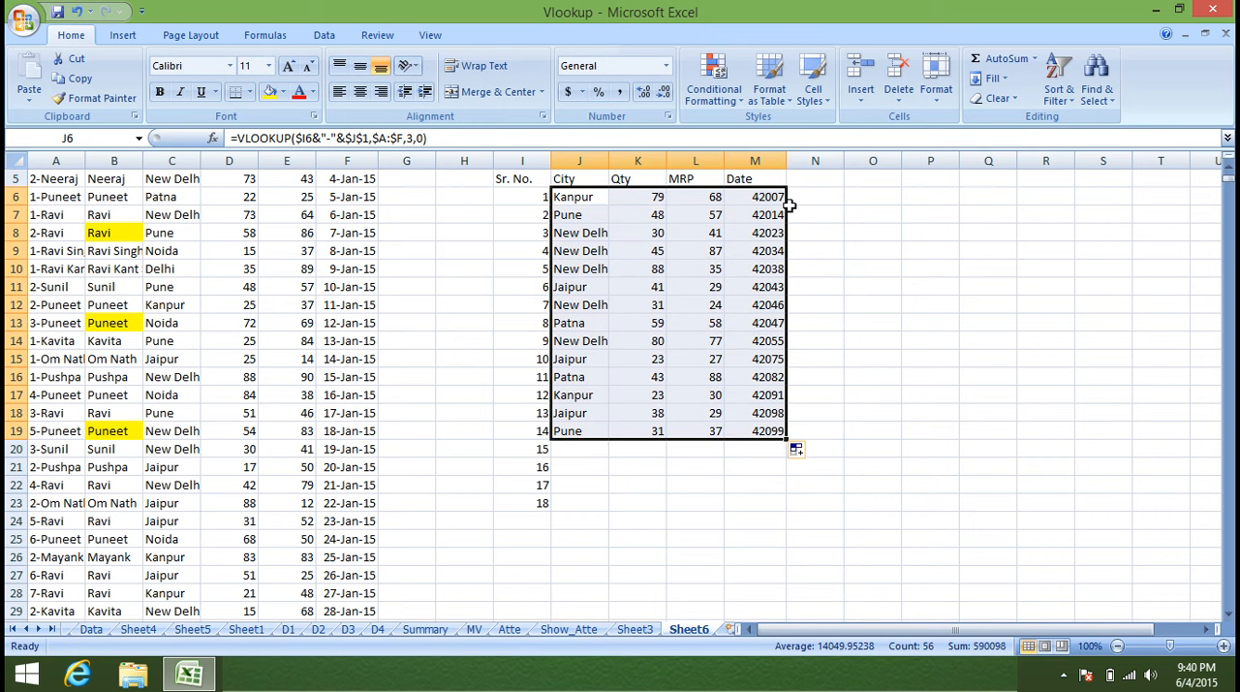
pyautogui.doubleClick(787, 438)
pyautogui.scroll(-3, 787, 442)
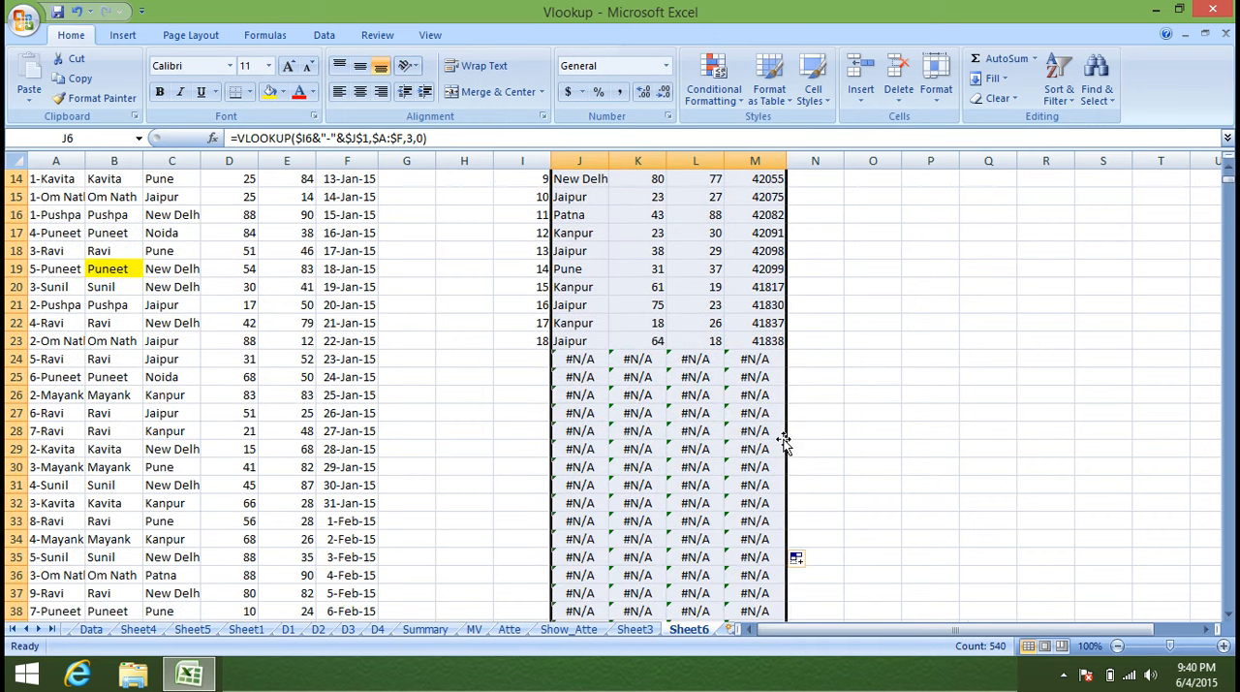
pyautogui.scroll(-4, 781, 450)
pyautogui.scroll(4, 775, 460)
pyautogui.scroll(5, 775, 460)
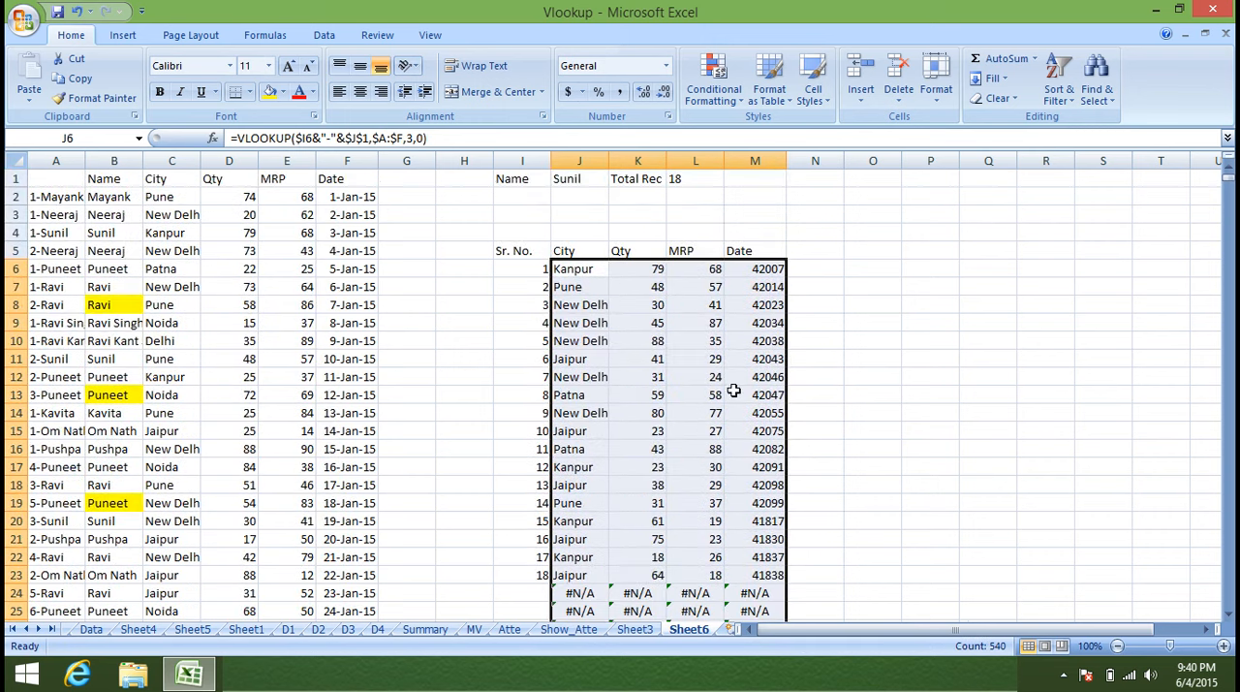
# Wrap the City lookup in J6 in IFERROR with an empty string as the error value.
pyautogui.click(581, 269)
pyautogui.click(241, 139)
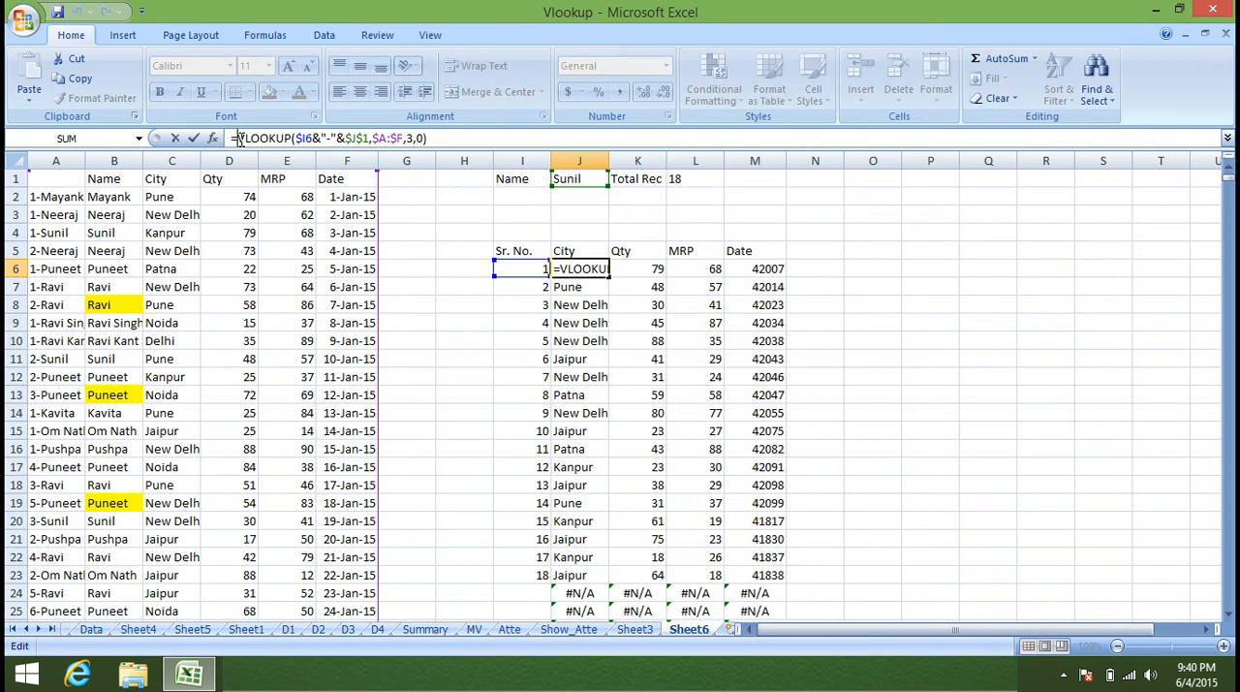
pyautogui.write('IF')
pyautogui.press('Down')
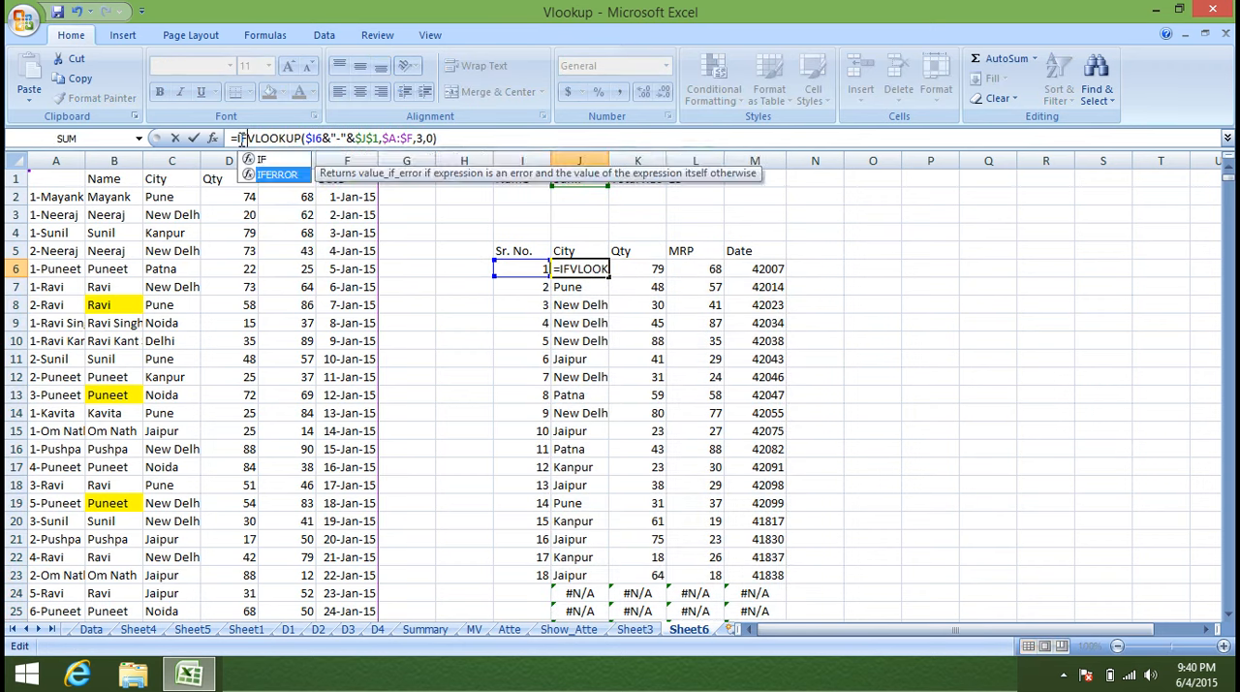
pyautogui.press('Tab')
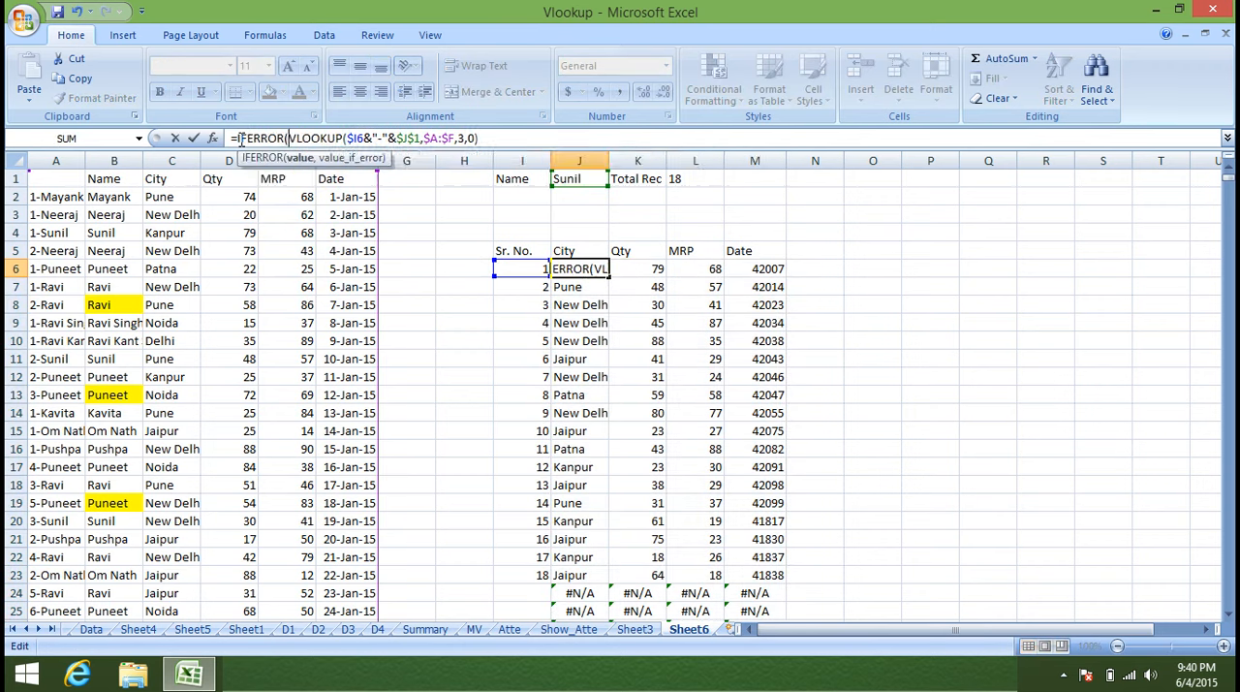
pyautogui.click(495, 138)
pyautogui.write(',')
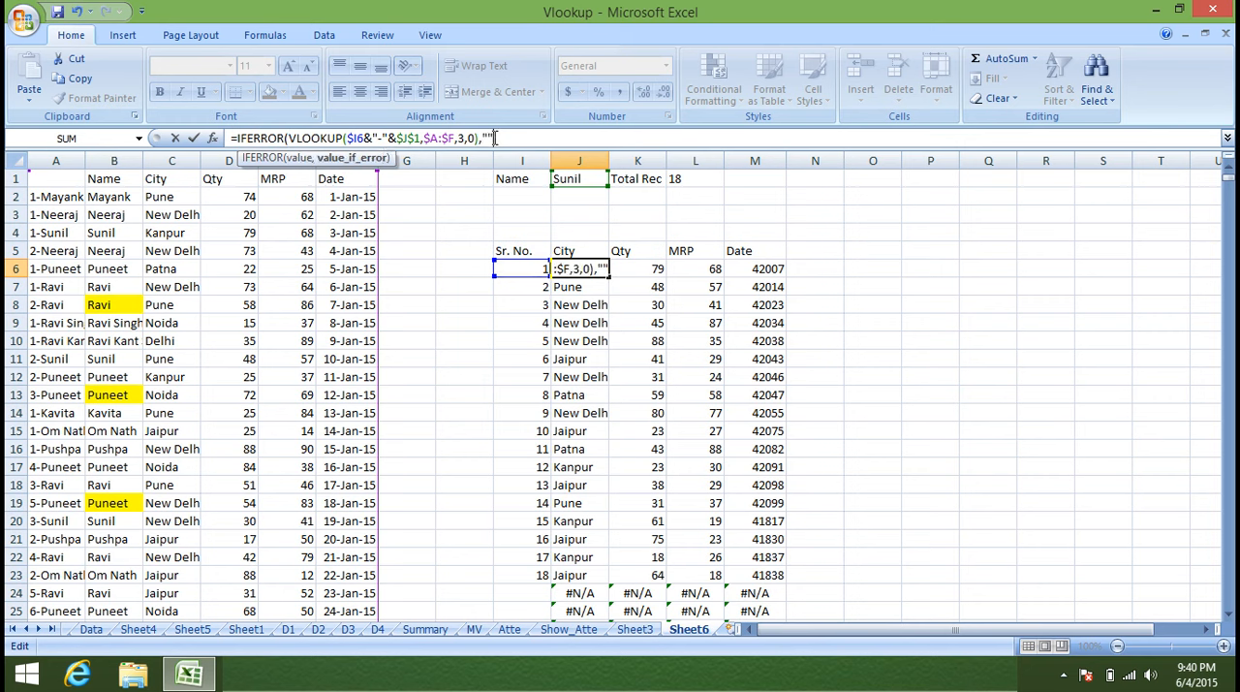
pyautogui.write('""')
pyautogui.press('Return')
pyautogui.press('Return')
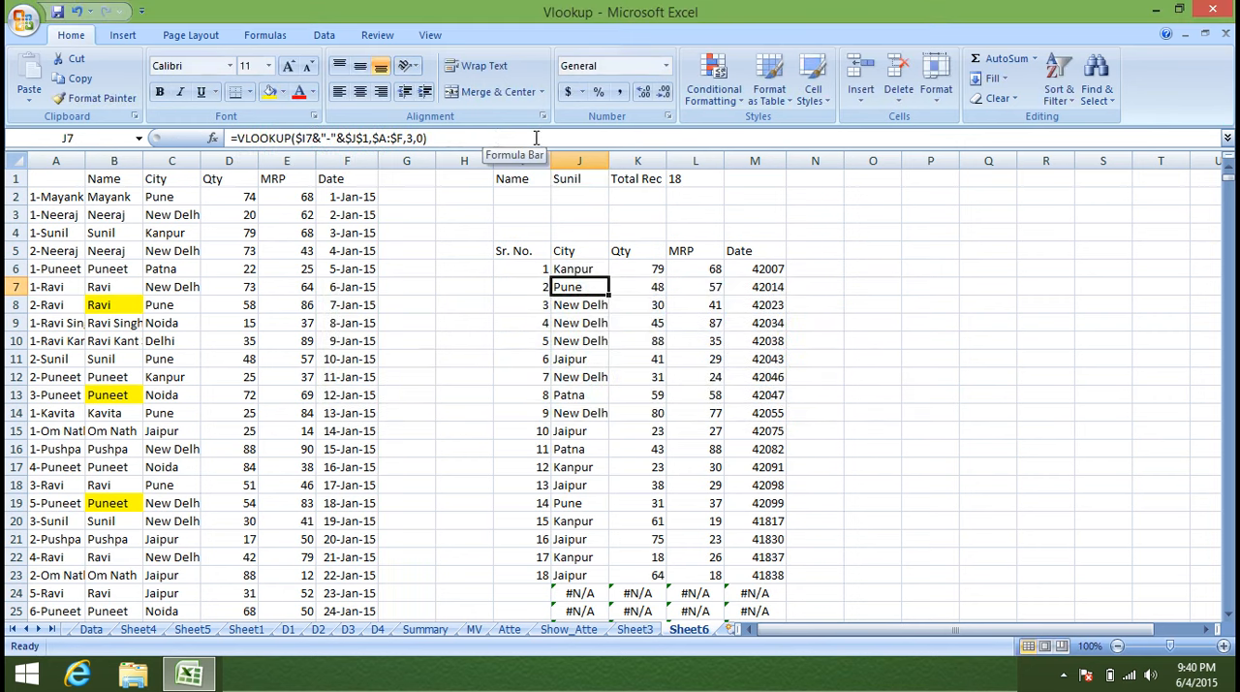
# Wrap the Qty lookup in K6 in IFERROR with an empty string as the error value.
pyautogui.click(659, 272)
pyautogui.click(239, 137)
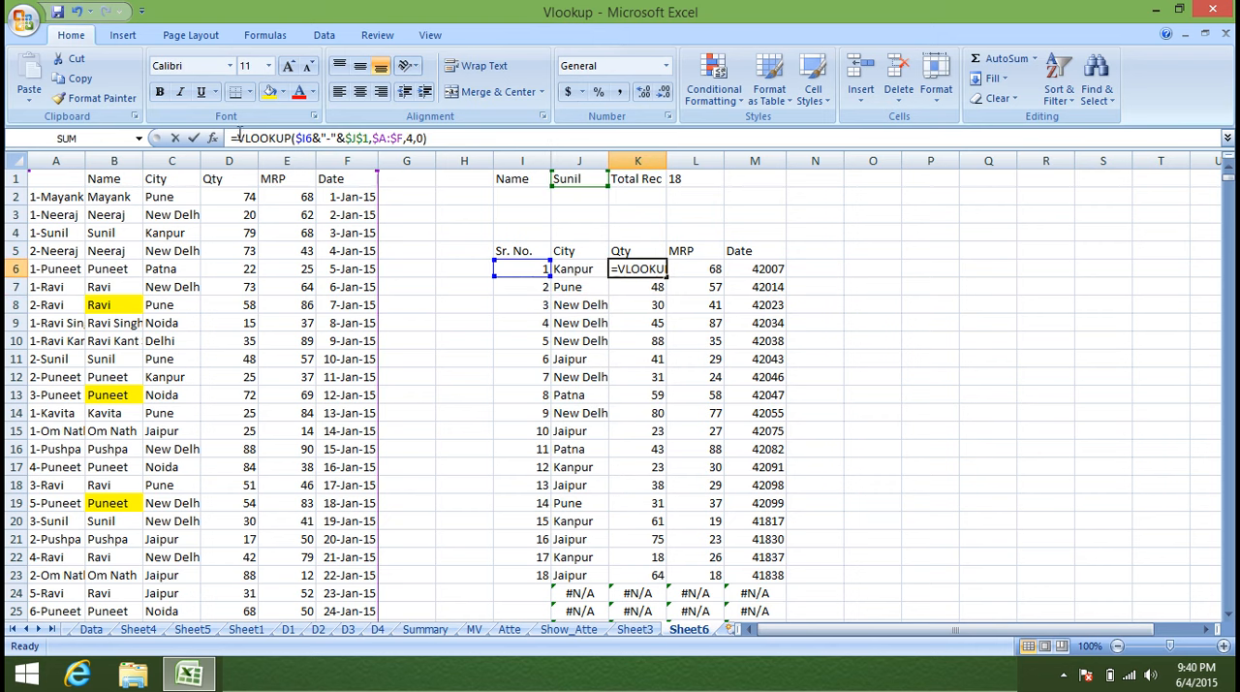
pyautogui.write('IF')
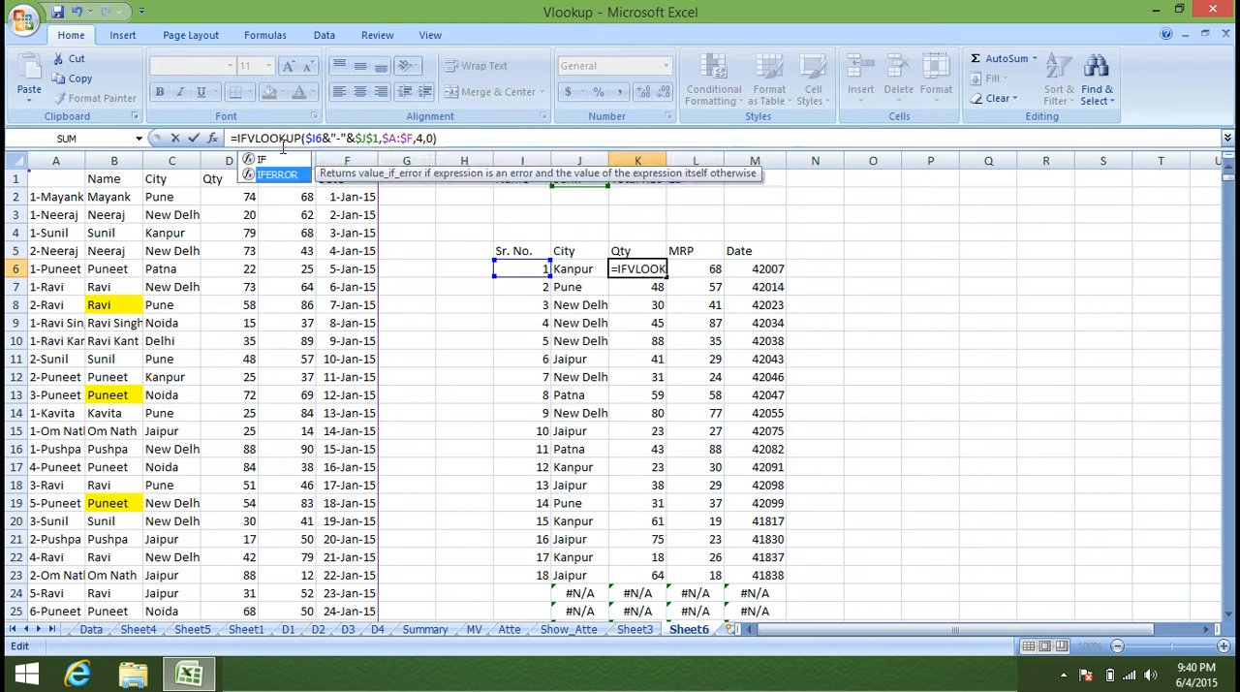
pyautogui.press('Tab')
pyautogui.click(537, 145)
pyautogui.write(',""')
pyautogui.press('Return')
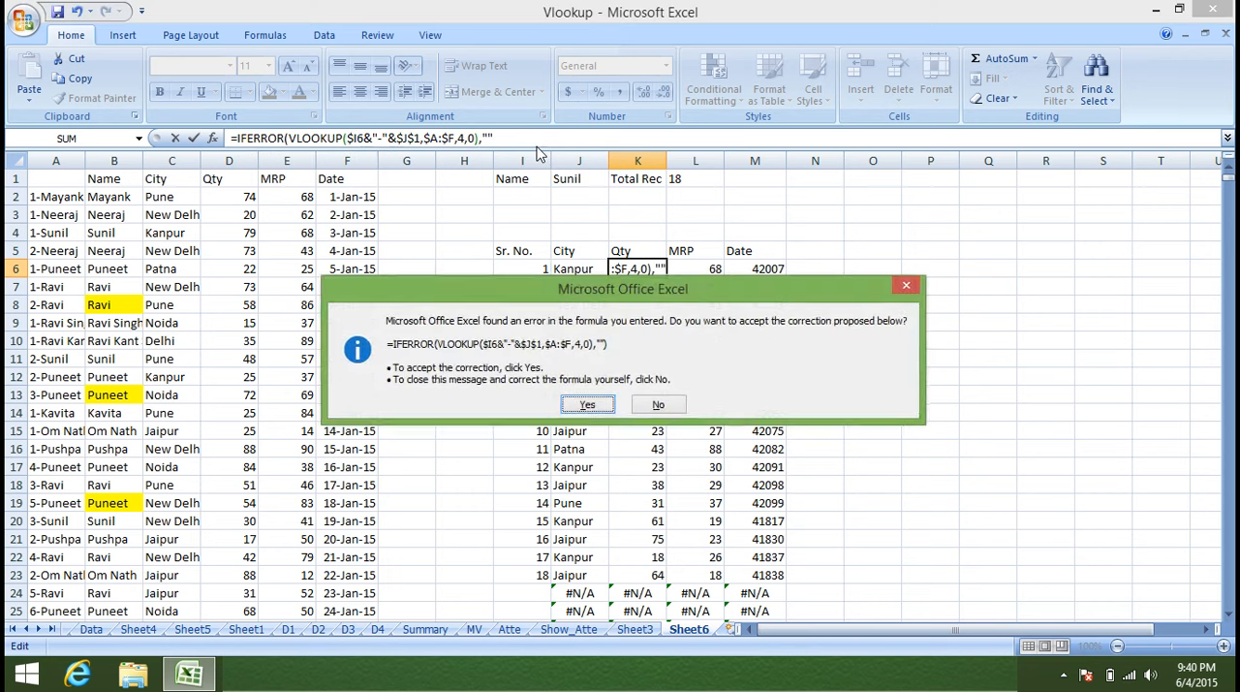
pyautogui.press('Return')
# Wrap the MRP lookup in L6 in IFERROR with an empty string as the error value.
pyautogui.click(713, 268)
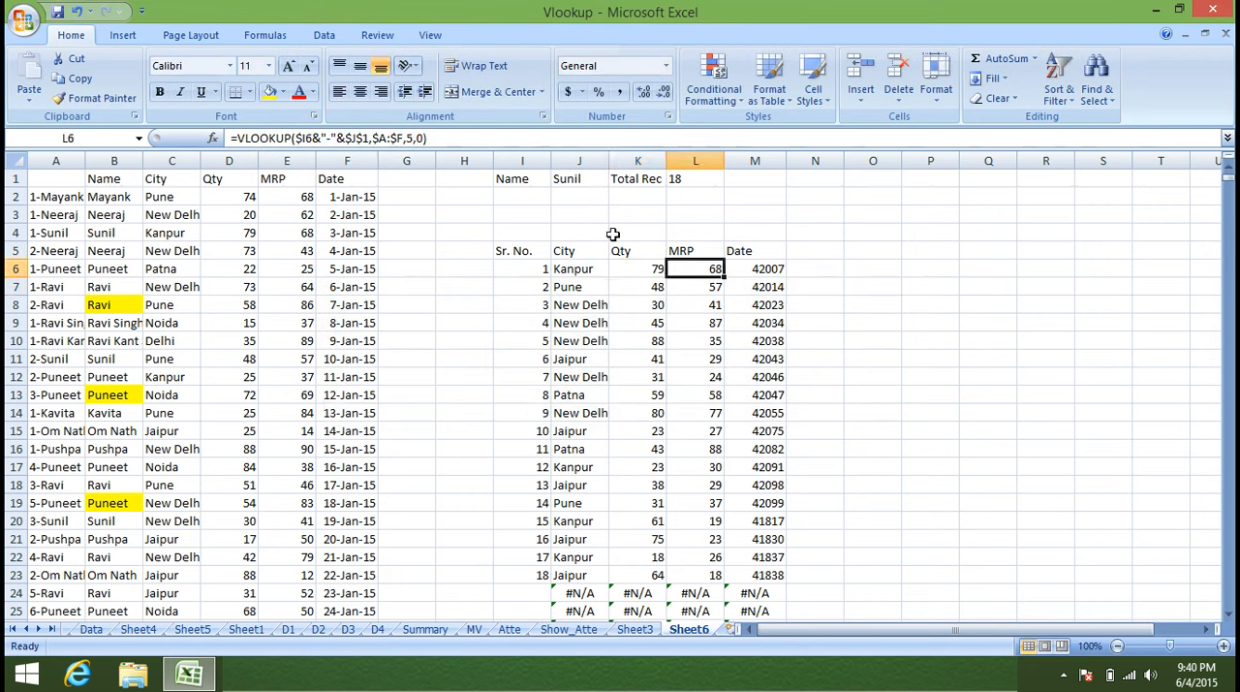
pyautogui.write('IF')
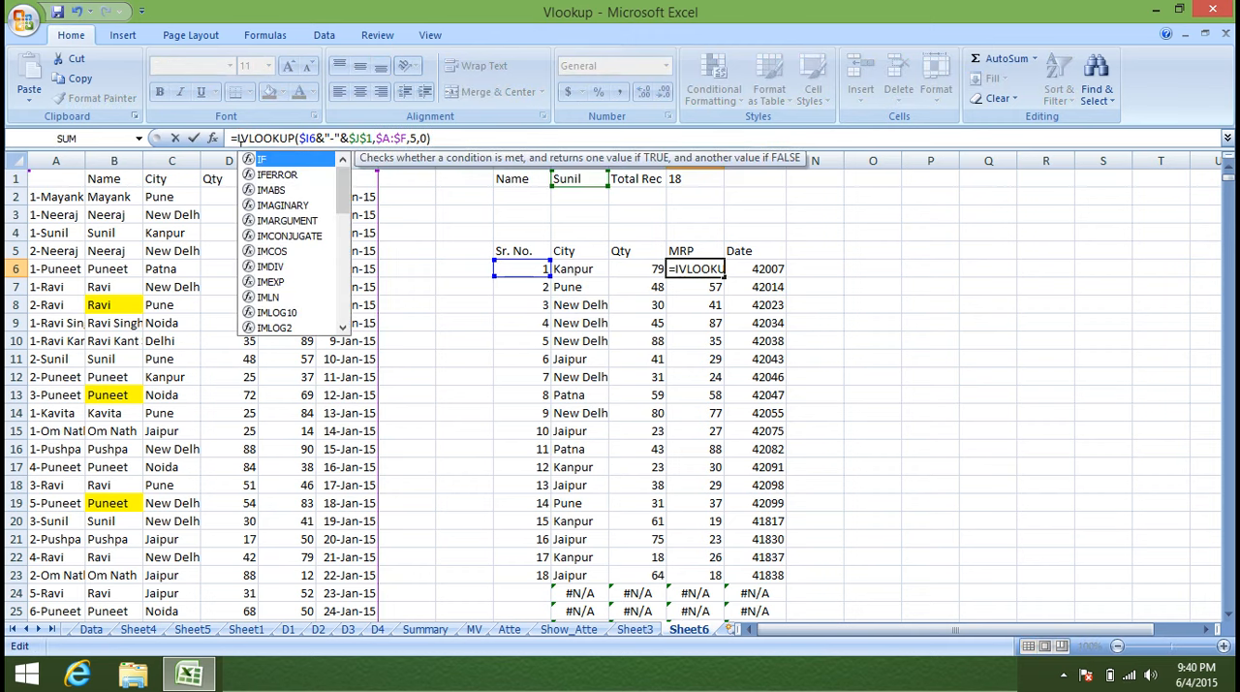
pyautogui.press('Down')
pyautogui.press('Tab')
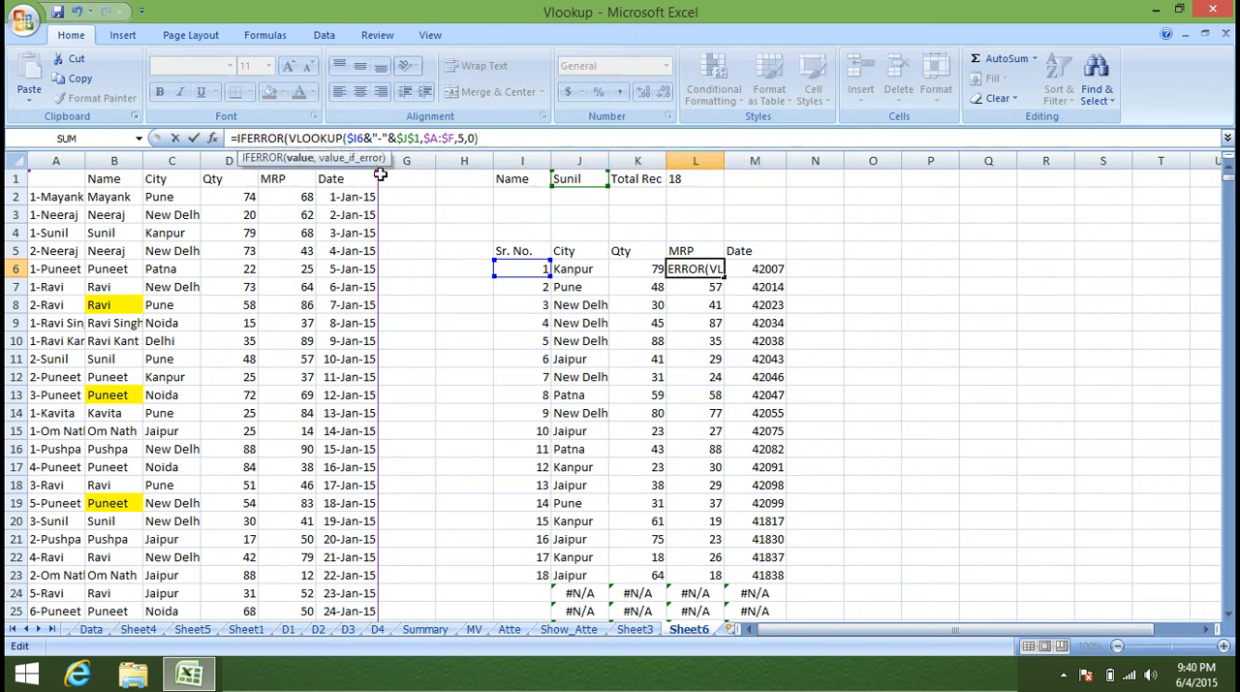
pyautogui.write(',""')
pyautogui.press('Return')
pyautogui.press('Return')
# Wrap the Date lookup in M6 in IFERROR with an empty string as the error value.
pyautogui.press('Up')
pyautogui.press('Right')
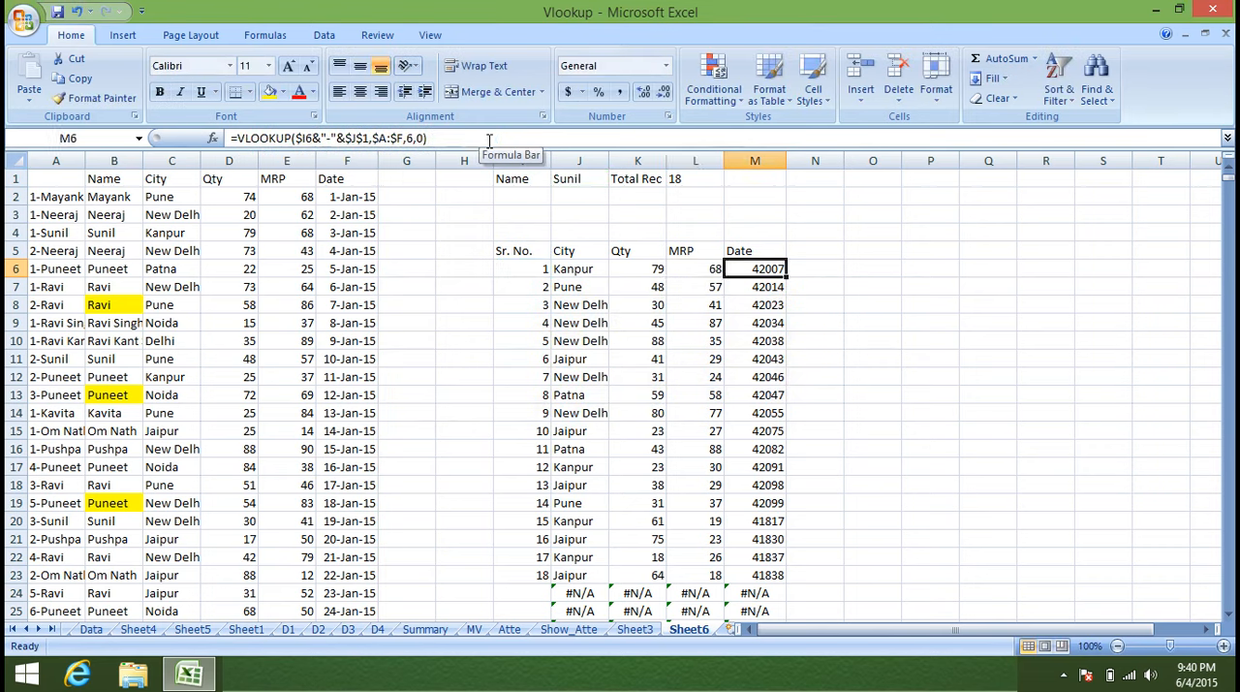
pyautogui.click(239, 137)
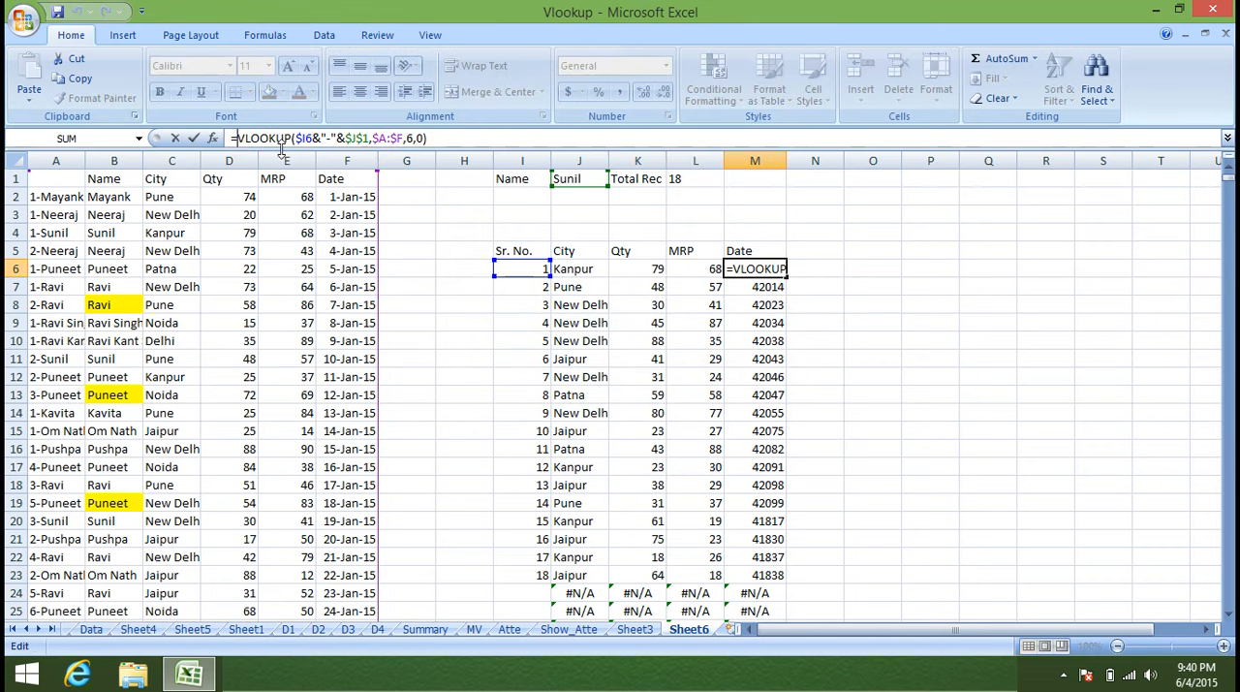
pyautogui.write('IF')
pyautogui.press('Down')
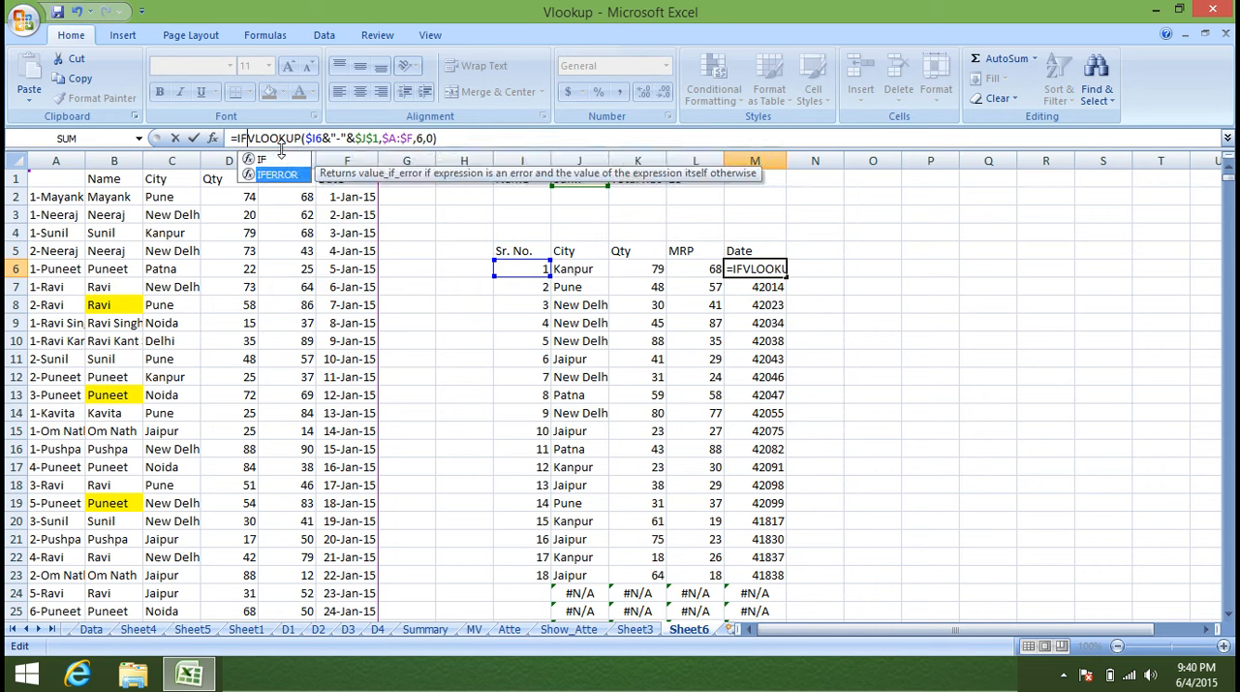
pyautogui.press('Tab')
pyautogui.click(508, 138)
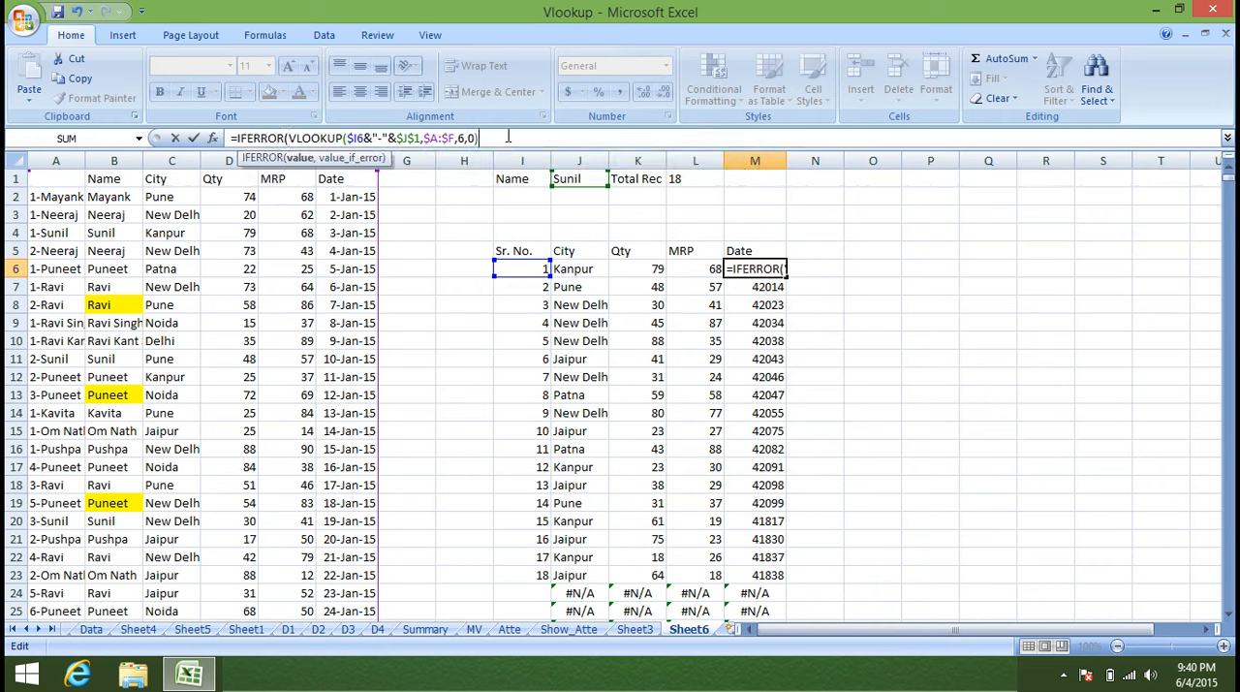
pyautogui.write(',""')
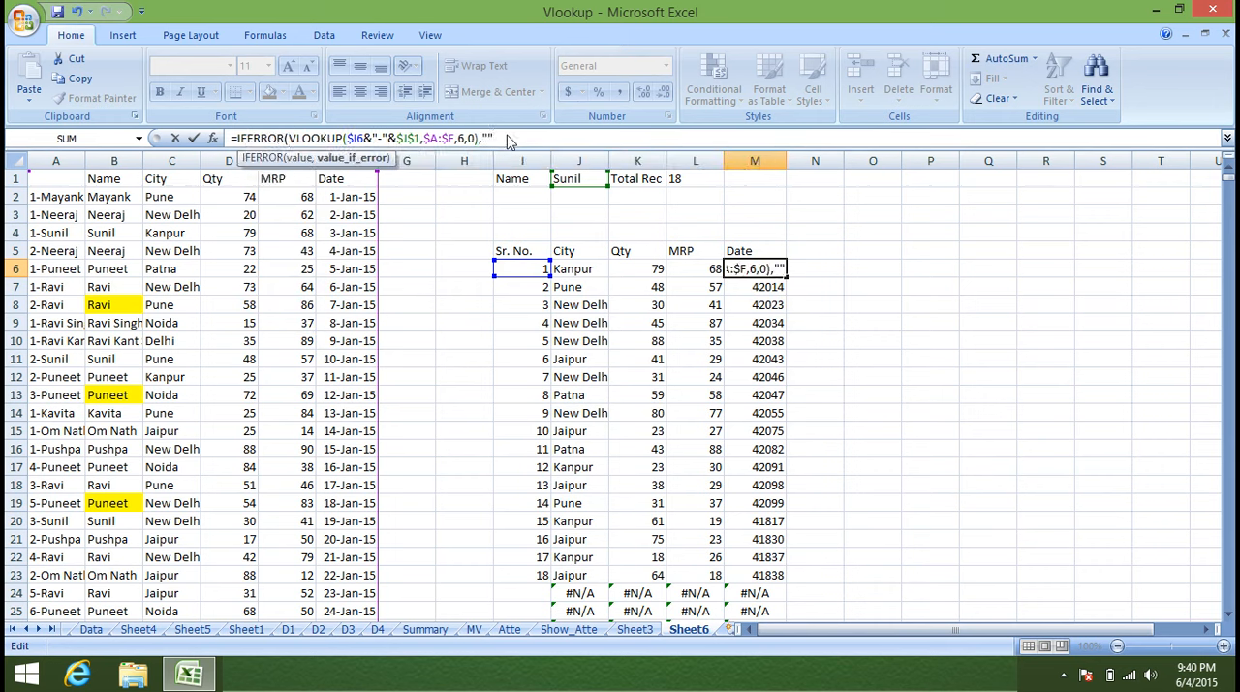
pyautogui.press('Return')
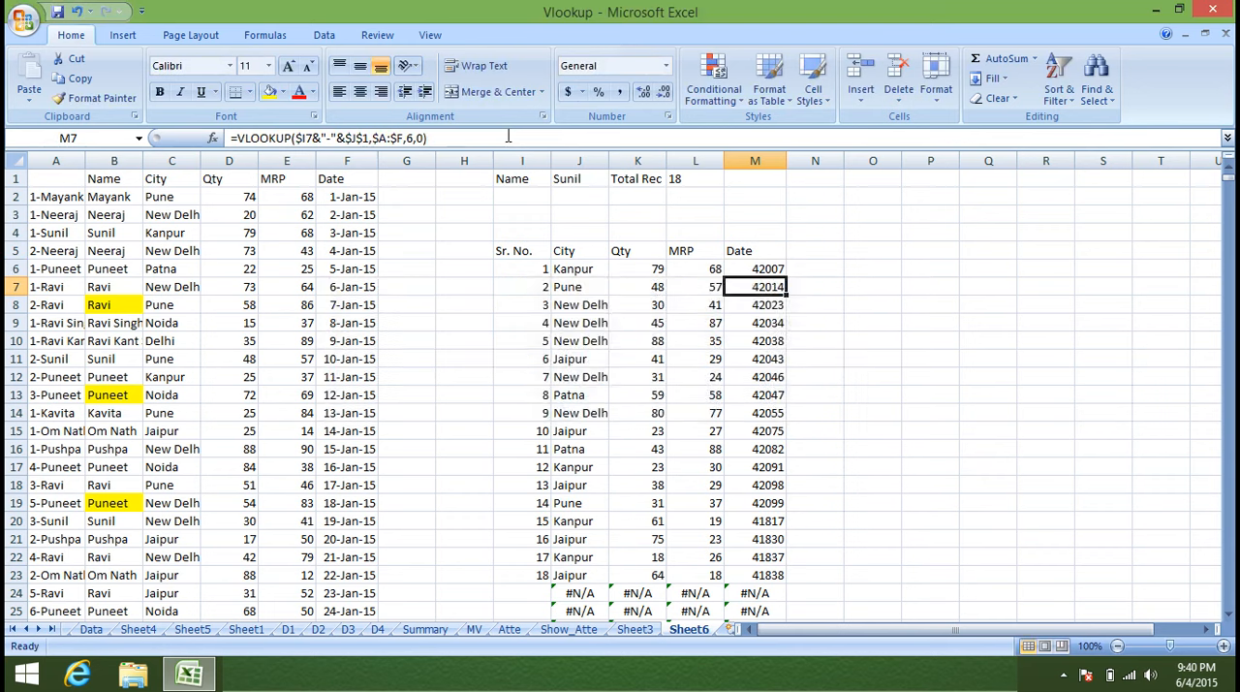
# Fill the IFERROR lookup formulas in J6:M6 down the City, Qty, MRP and Date columns.
pyautogui.doubleClick(582, 273)
pyautogui.press('Escape')
pyautogui.keyDown('shift'); pyautogui.click(763, 267); pyautogui.keyUp('shift')
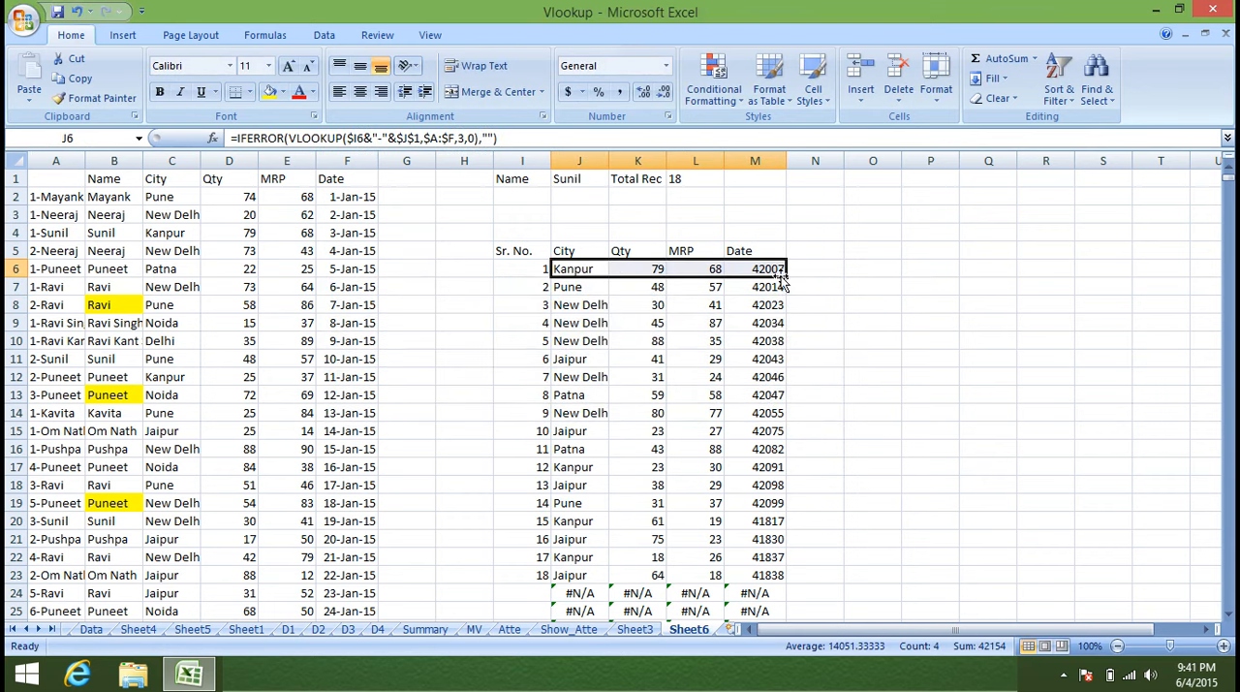
pyautogui.doubleClick(786, 276)
pyautogui.scroll(-4, 781, 313)
pyautogui.scroll(4, 781, 313)
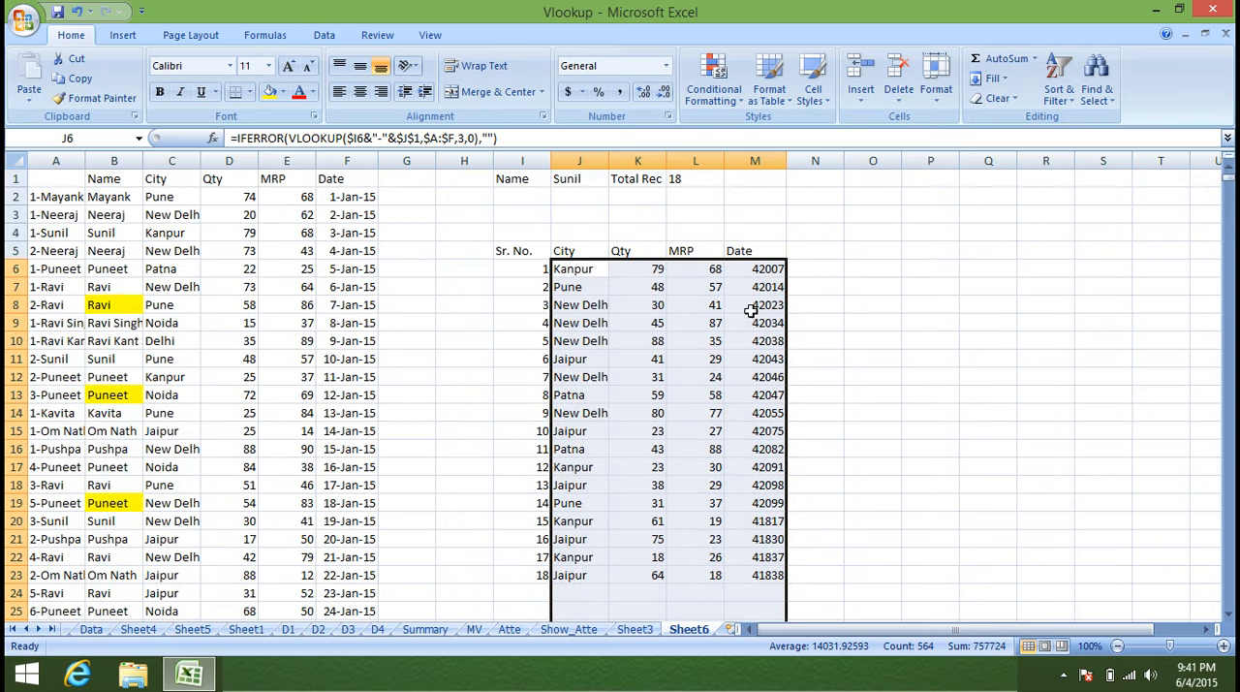
# Change the lookup name in J1 to the name shown in B8, in capitals.
pyautogui.click(572, 196)
pyautogui.click(570, 179)
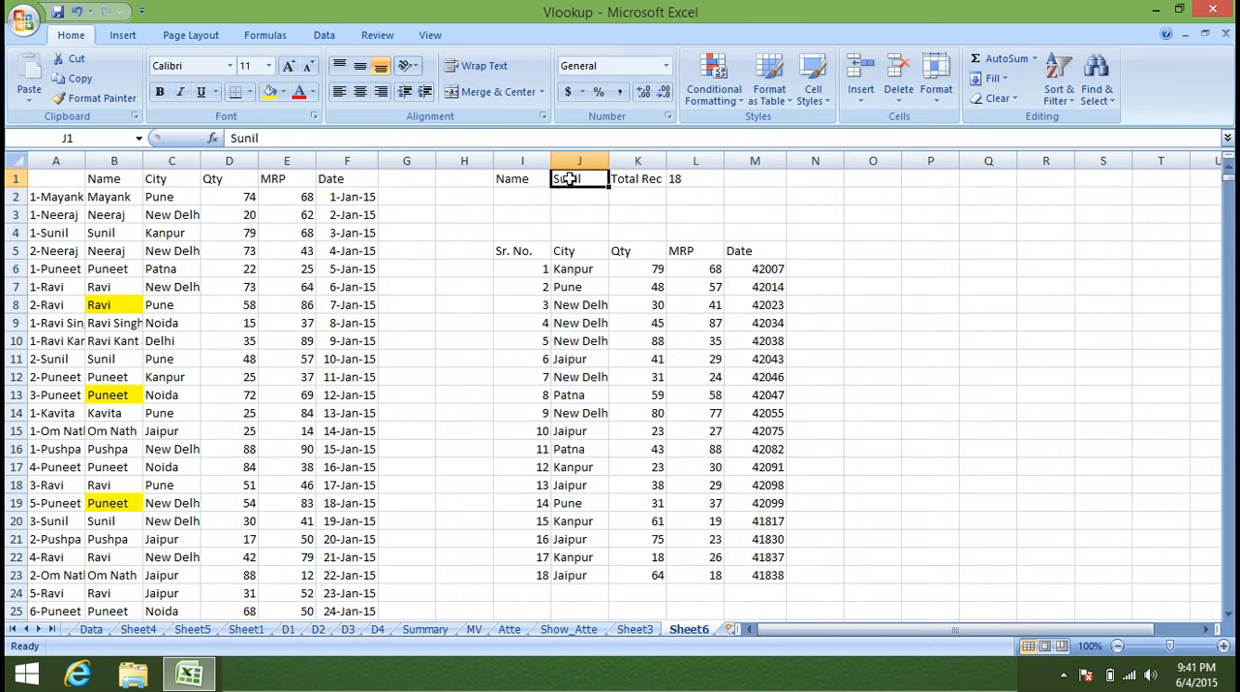
pyautogui.write('RAVI')
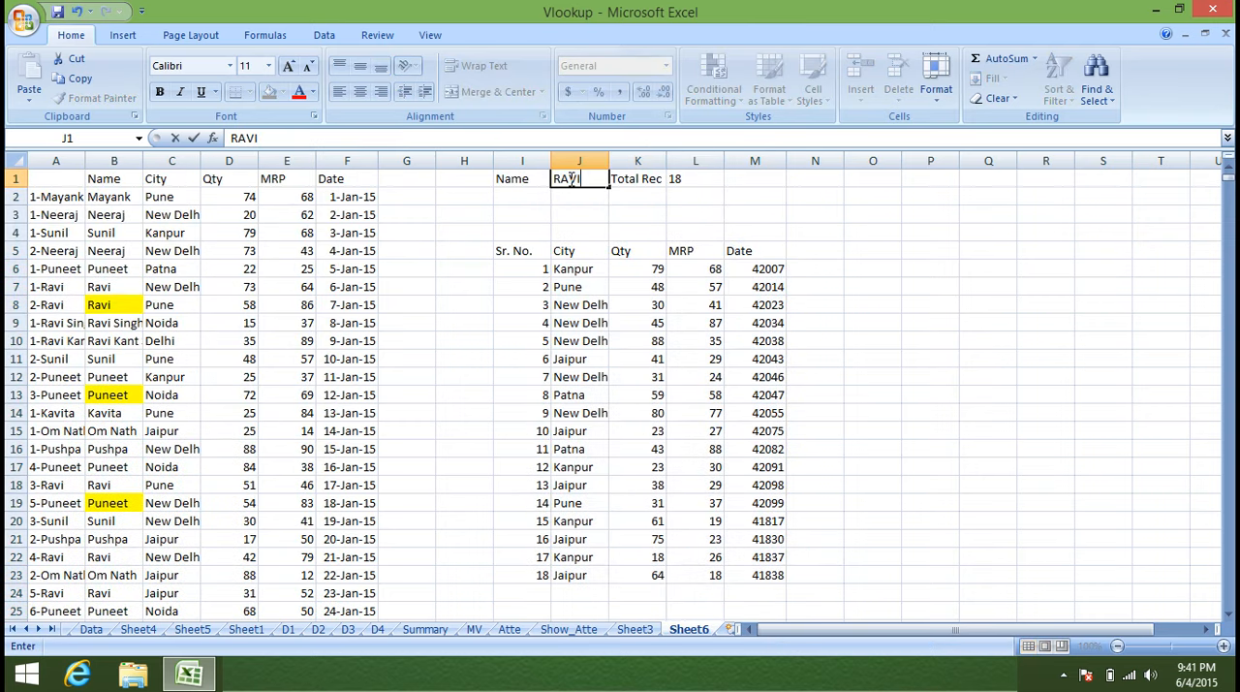
pyautogui.press('Return')
# Review the refreshed report rows, the Date lookup formulas and the helper keys in column A for the new name.
pyautogui.scroll(-7, 562, 233)
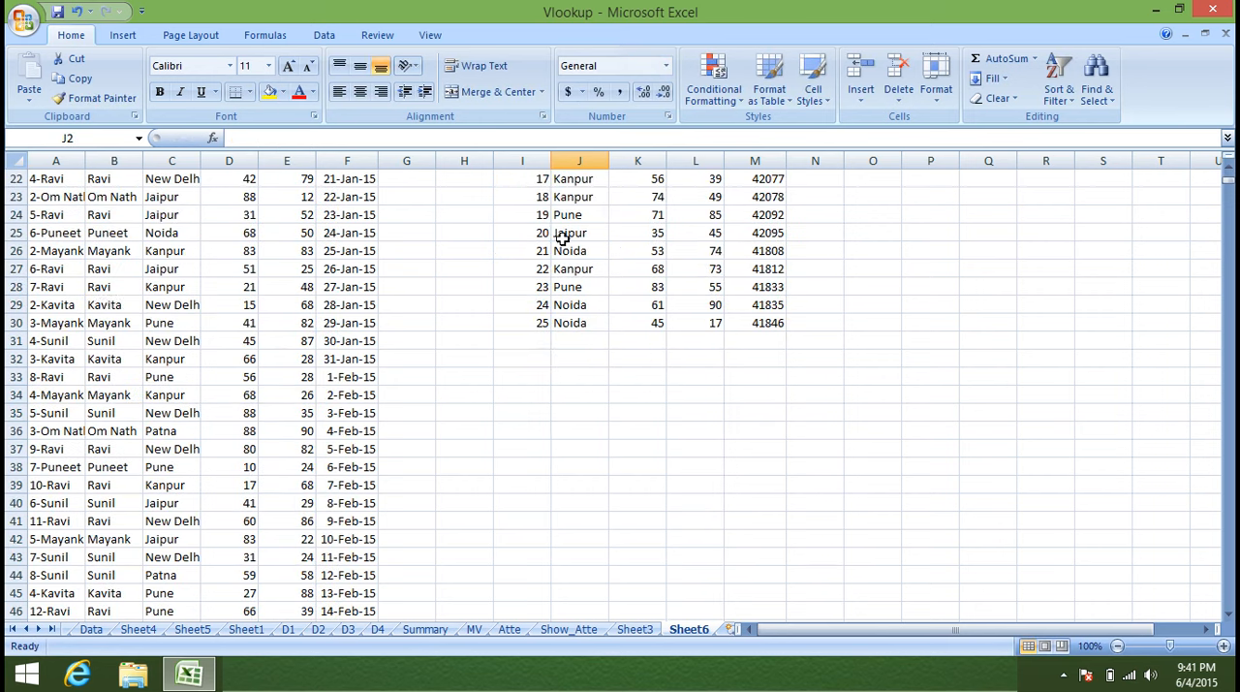
pyautogui.scroll(3, 664, 281)
pyautogui.scroll(-3, 663, 281)
pyautogui.scroll(7, 664, 281)
pyautogui.click(770, 269)
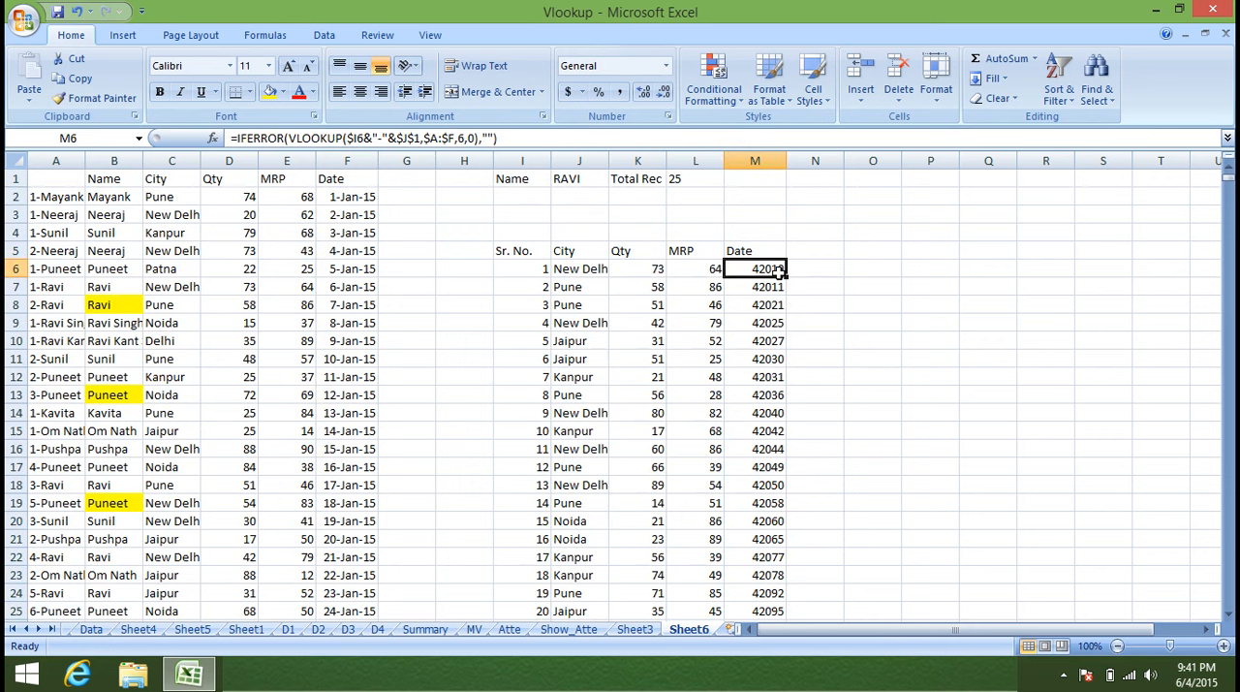
pyautogui.scroll(-8, 775, 271)
pyautogui.scroll(8, 778, 273)
pyautogui.click(717, 269)
pyautogui.click(746, 283)
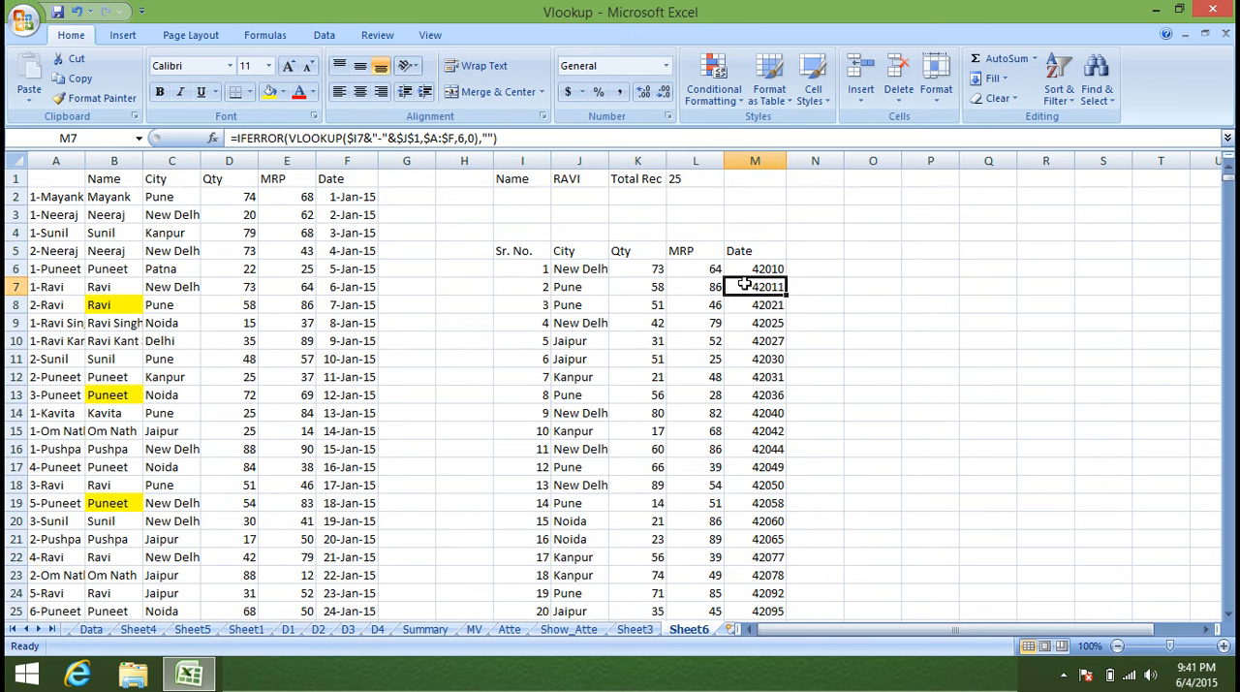
pyautogui.scroll(-2, 620, 293)
pyautogui.scroll(1, 620, 292)
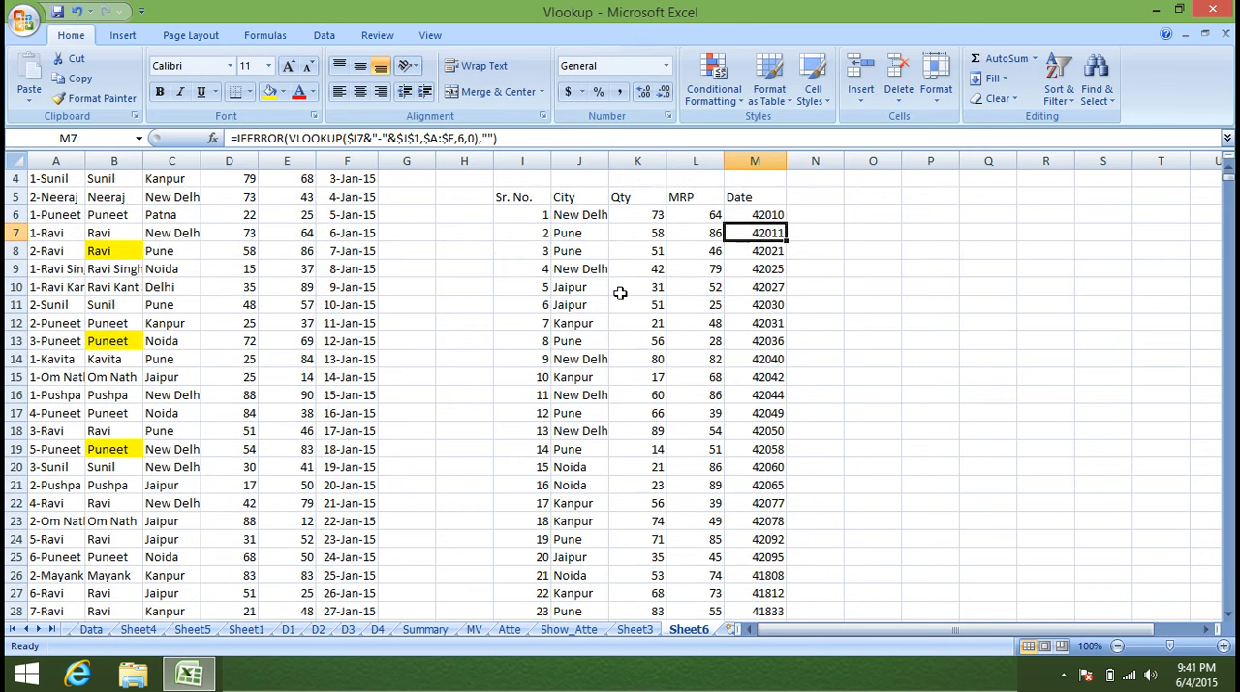
pyautogui.moveTo(41, 181); pyautogui.dragTo(74, 362)
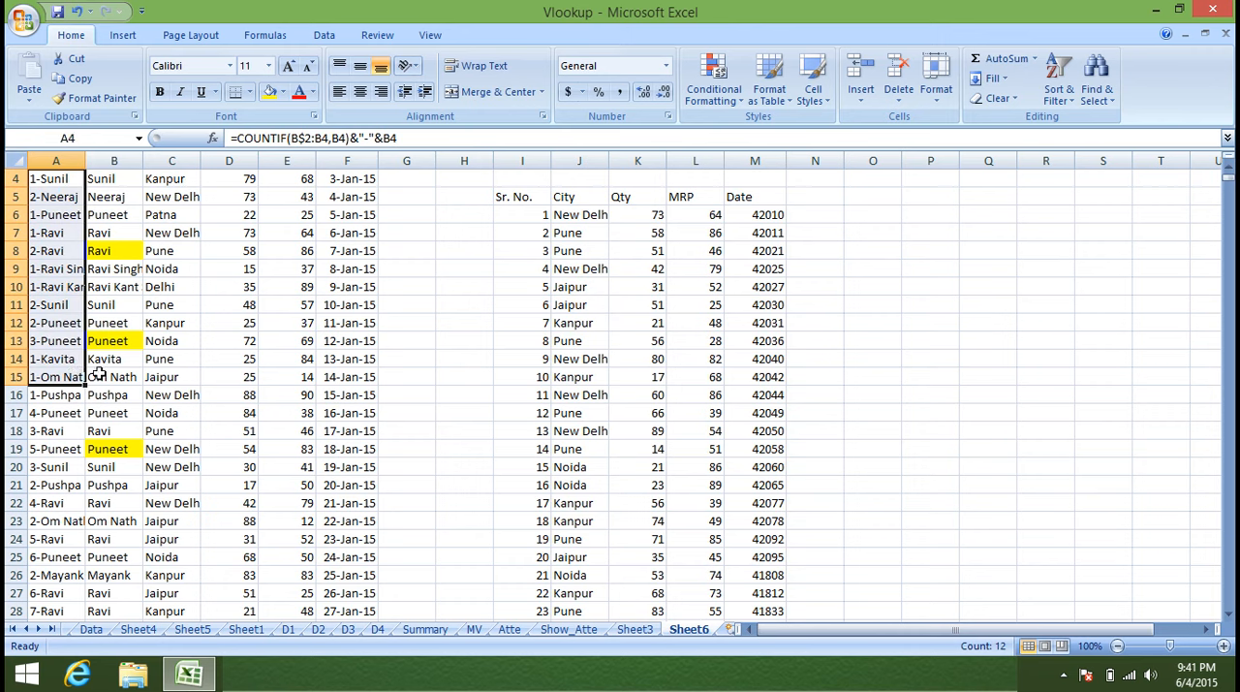
pyautogui.moveTo(501, 215); pyautogui.dragTo(824, 217)
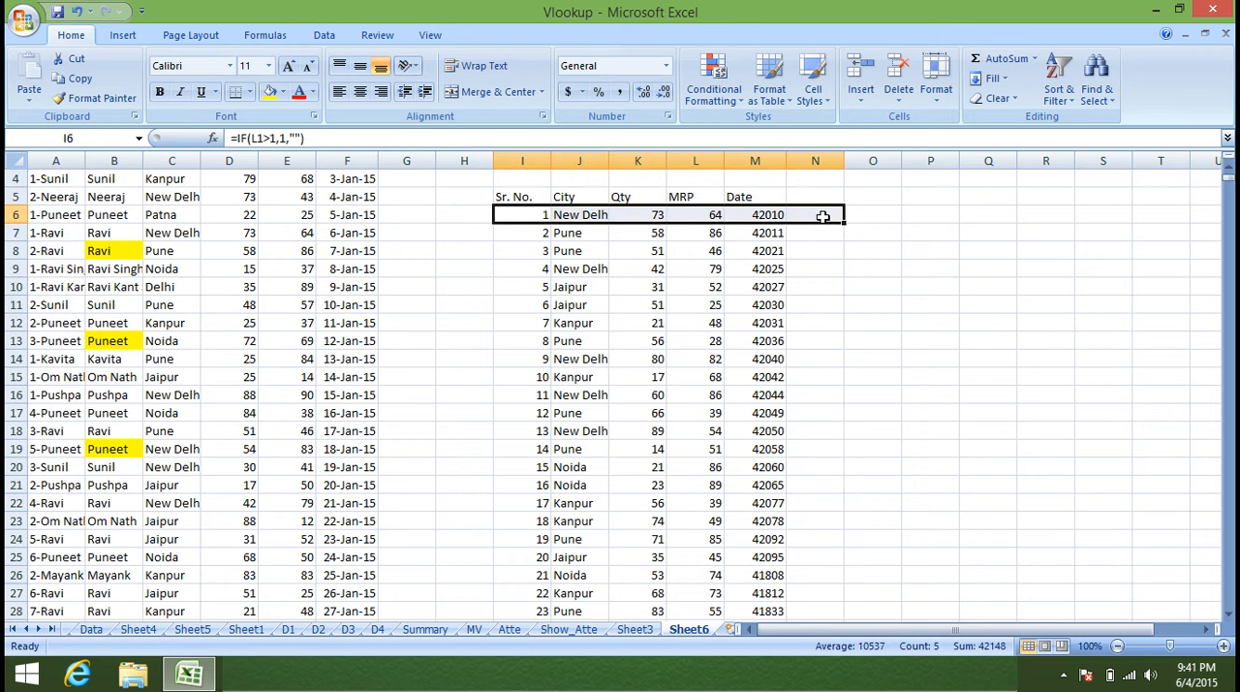
pyautogui.scroll(1, 822, 218)
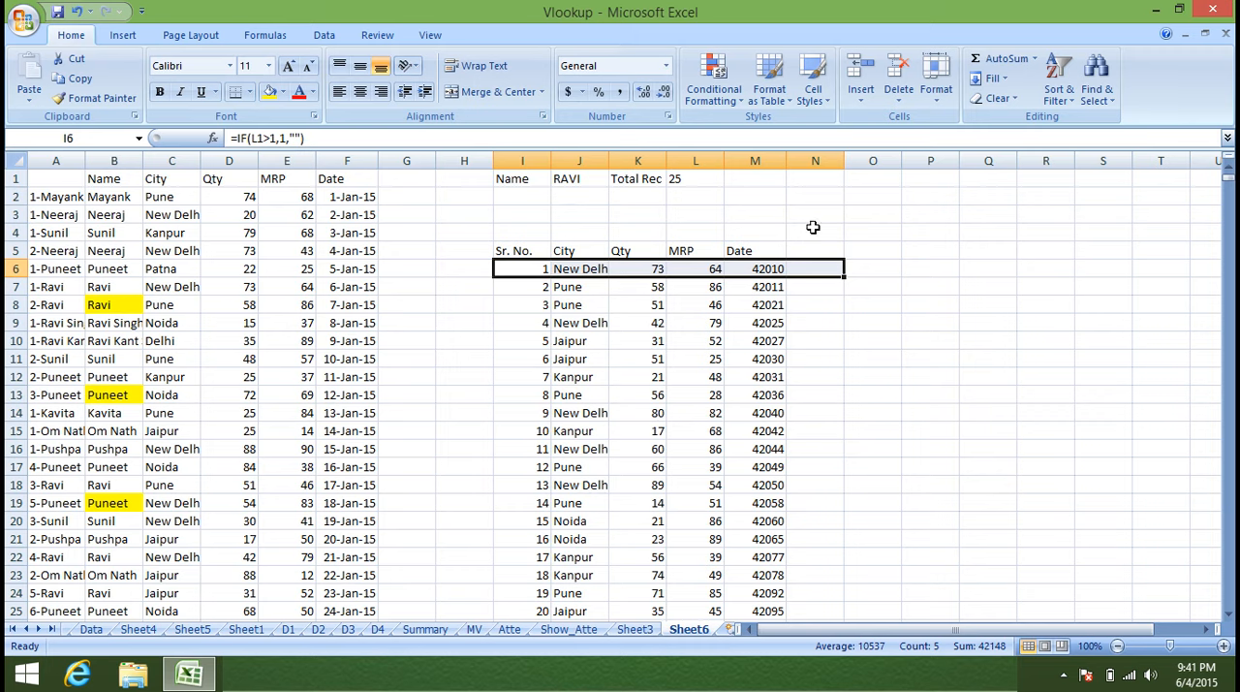
# Check the serial number formula in blank row 32 and the City lookup in J7, and minimize the workbook window.
pyautogui.scroll(-4, 653, 507)
pyautogui.click(545, 521)
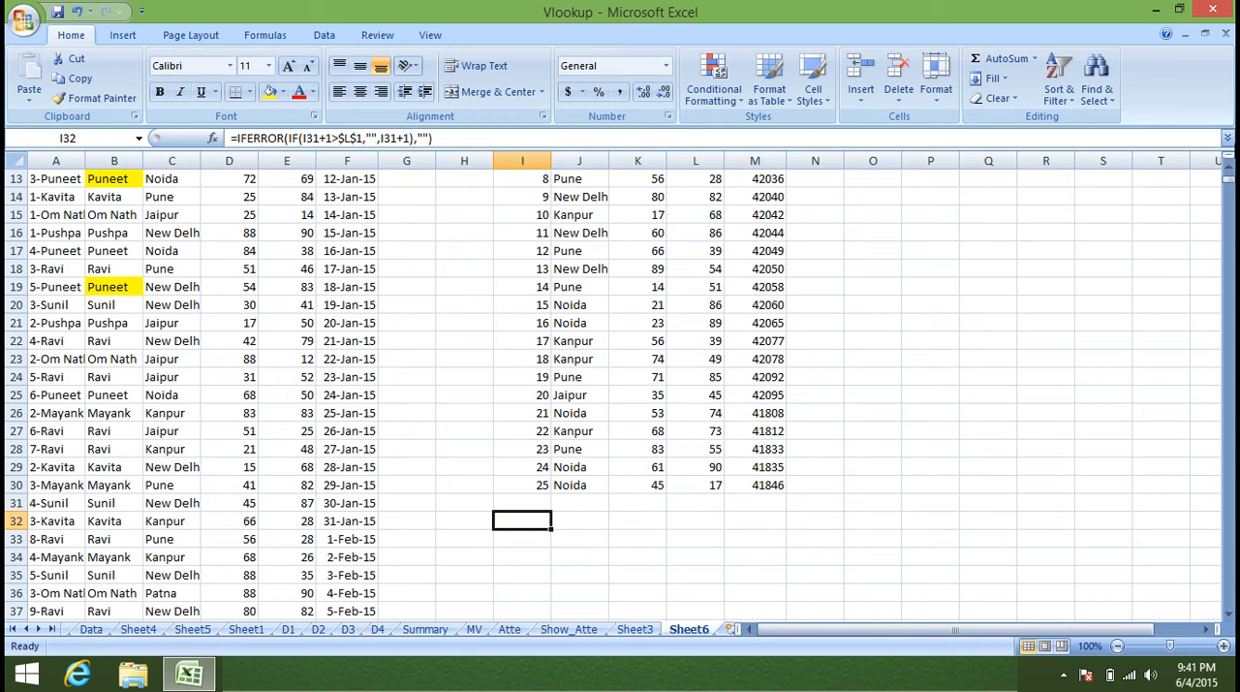
pyautogui.scroll(4, 567, 290)
pyautogui.click(567, 289)
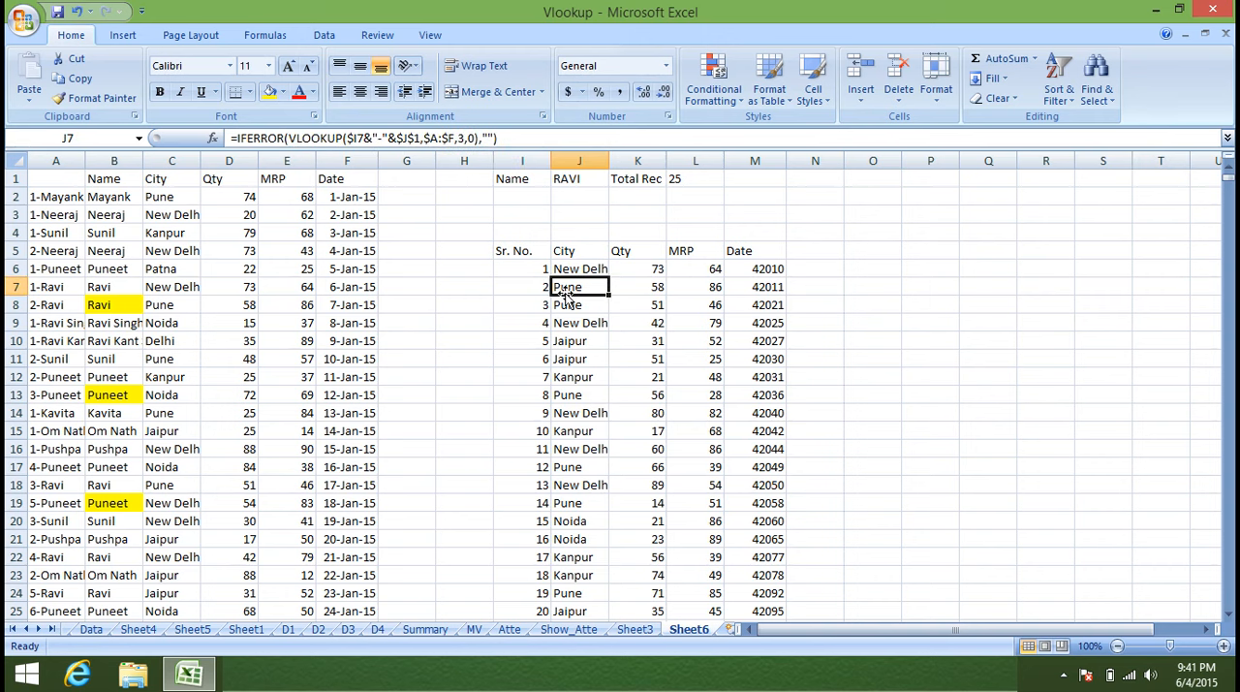
pyautogui.click(1153, 11)
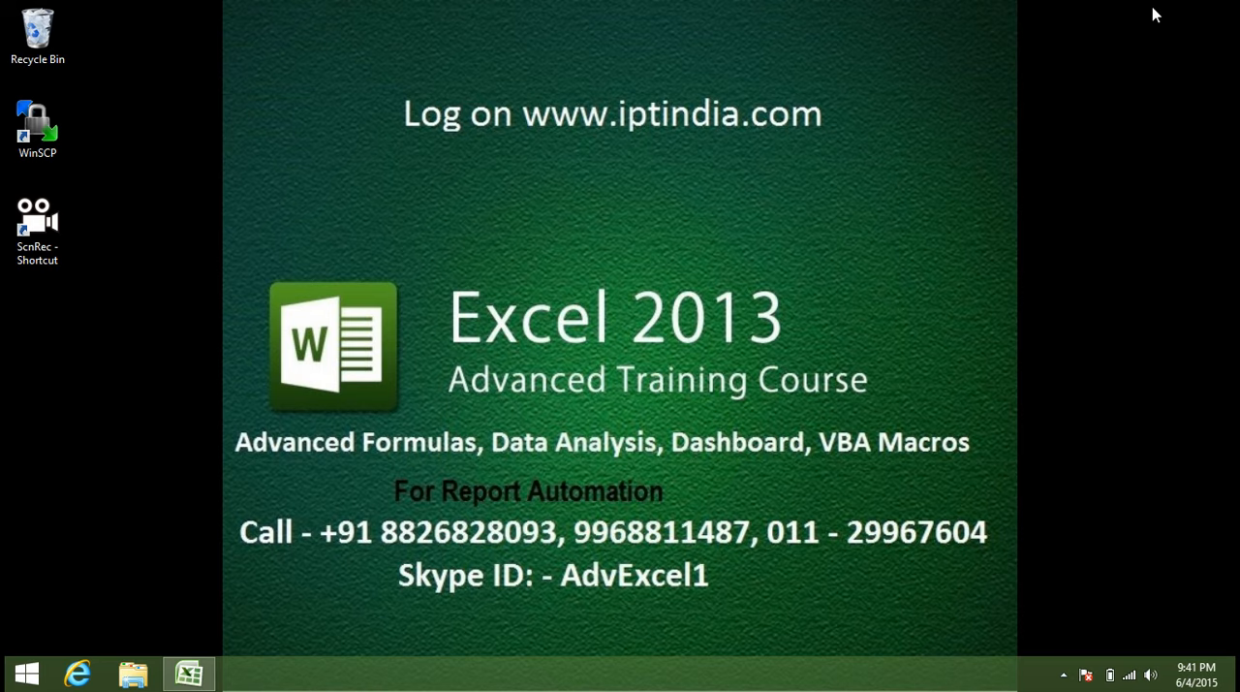